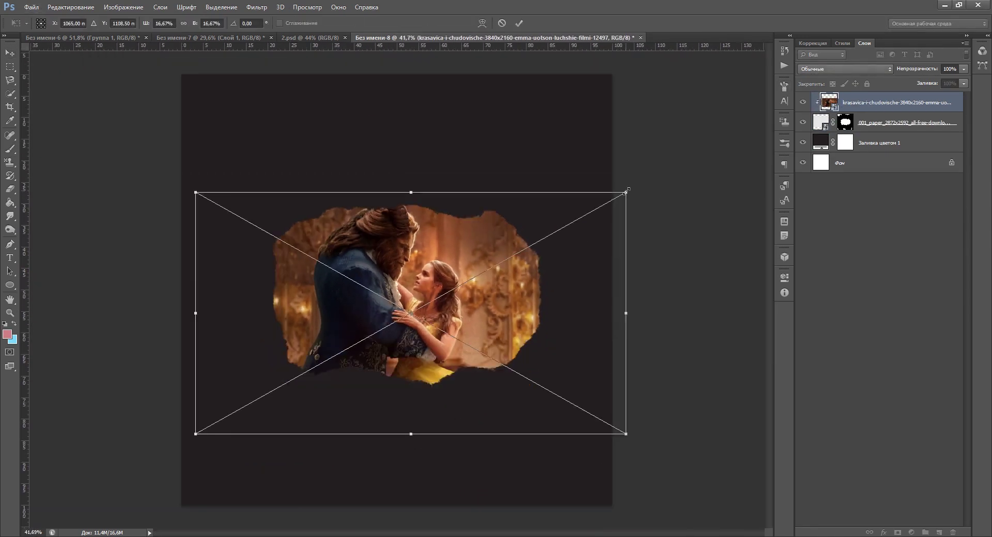
Shrink the placed film photo to fit over the torn paper shape and give it a layer mask.
{"action": "left_click_drag", "start_coordinate": [626, 191], "coordinate": [565, 206]}
{"action": "left_click_drag", "start_coordinate": [510, 246], "coordinate": [531, 247]}
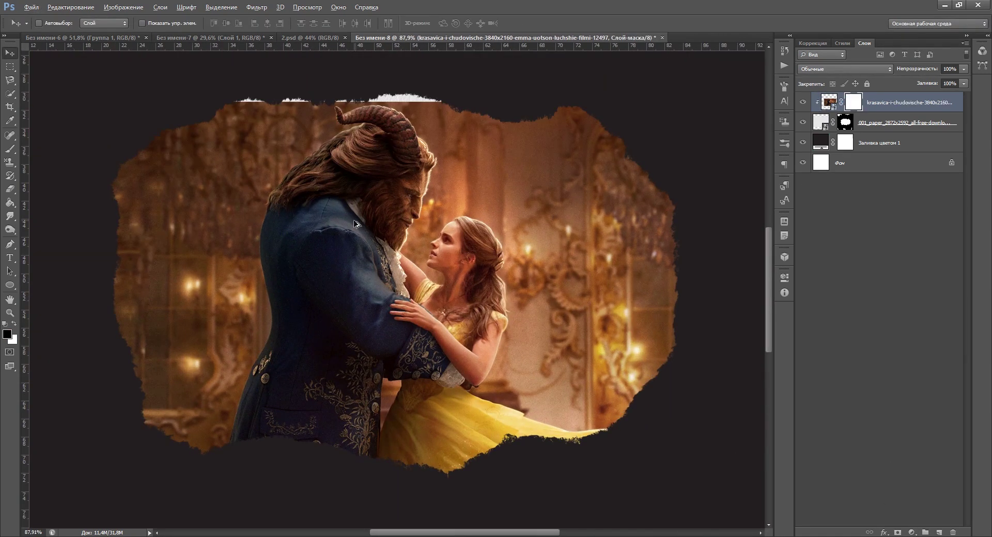
Paint black on the photo's mask with the torn-edge brush to expose white paper along the left and right edges.
{"action": "key", "text": "b"}
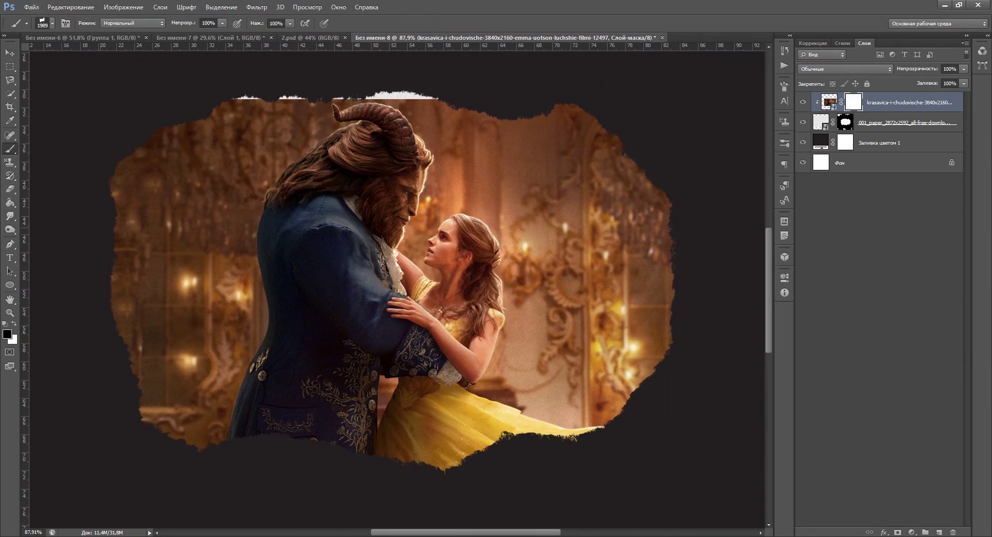
{"action": "scroll", "coordinate": [630, 248], "scroll_direction": "down", "scroll_amount": 4, "text": "alt"}
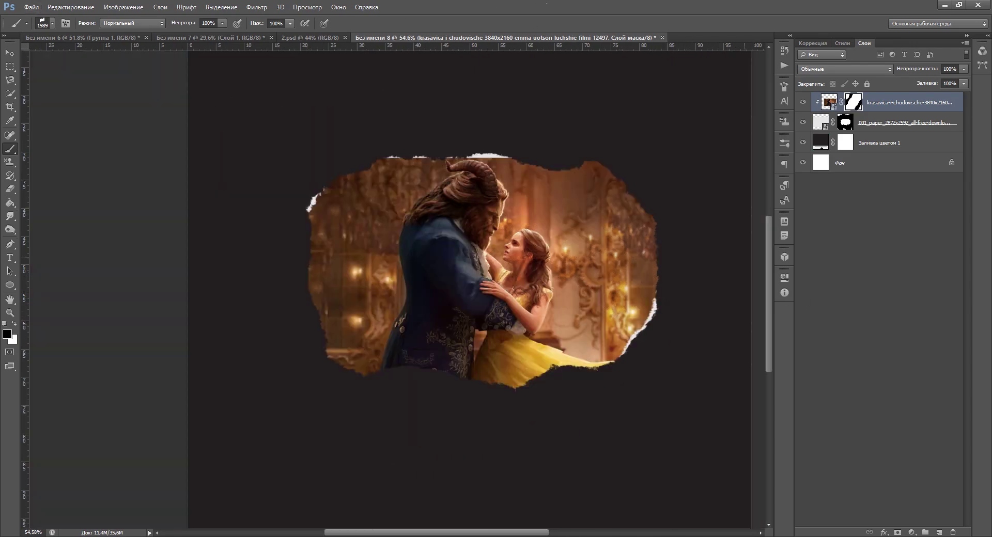
{"action": "scroll", "coordinate": [745, 258], "scroll_direction": "up", "scroll_amount": 2, "text": "alt"}
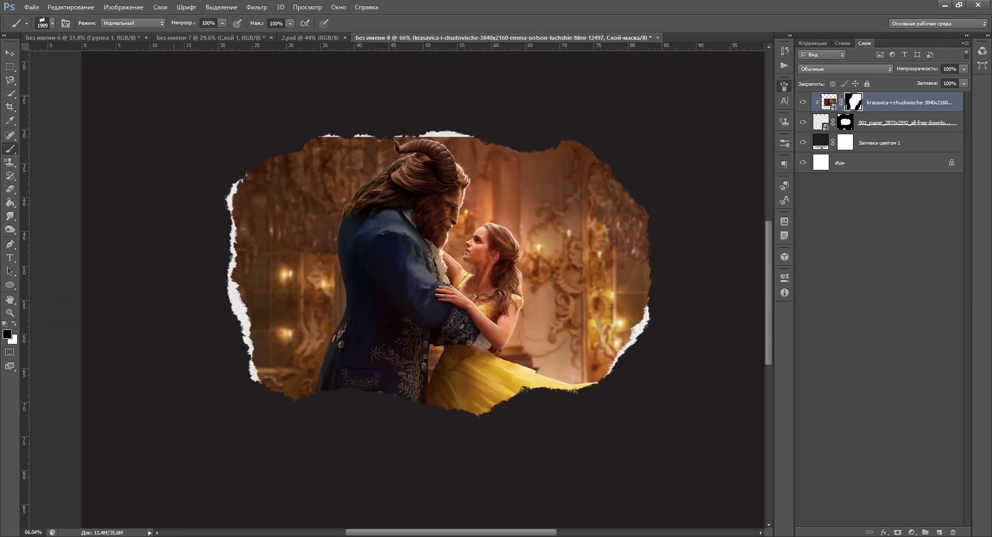
{"action": "scroll", "coordinate": [175, 95], "scroll_direction": "down", "scroll_amount": 5, "text": "alt"}
{"action": "scroll", "coordinate": [341, 227], "scroll_direction": "up", "scroll_amount": 5, "text": "alt"}
{"action": "left_click_drag", "start_coordinate": [707, 249], "coordinate": [453, 188]}
{"action": "left_click", "coordinate": [458, 170]}
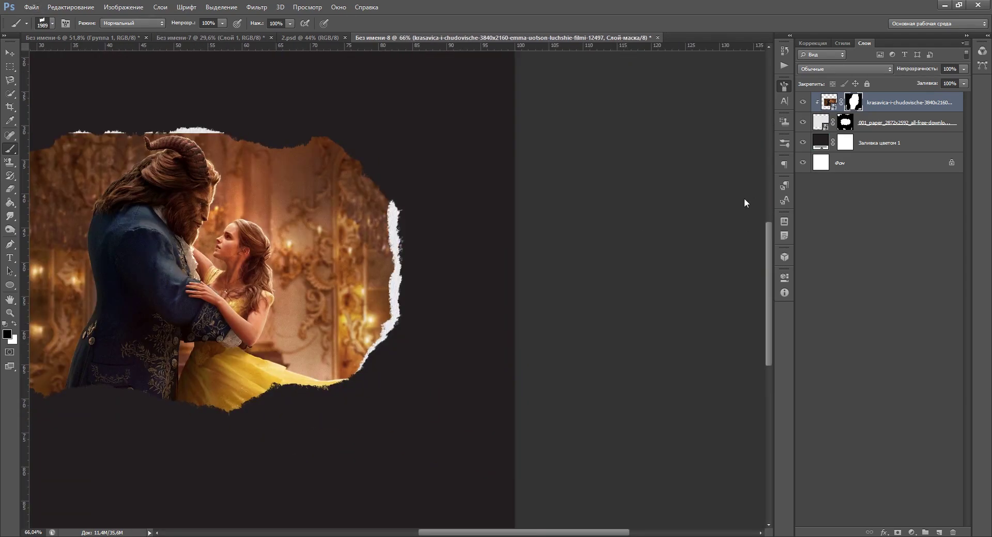
{"action": "scroll", "coordinate": [420, 196], "scroll_direction": "down", "scroll_amount": 1, "text": "alt"}
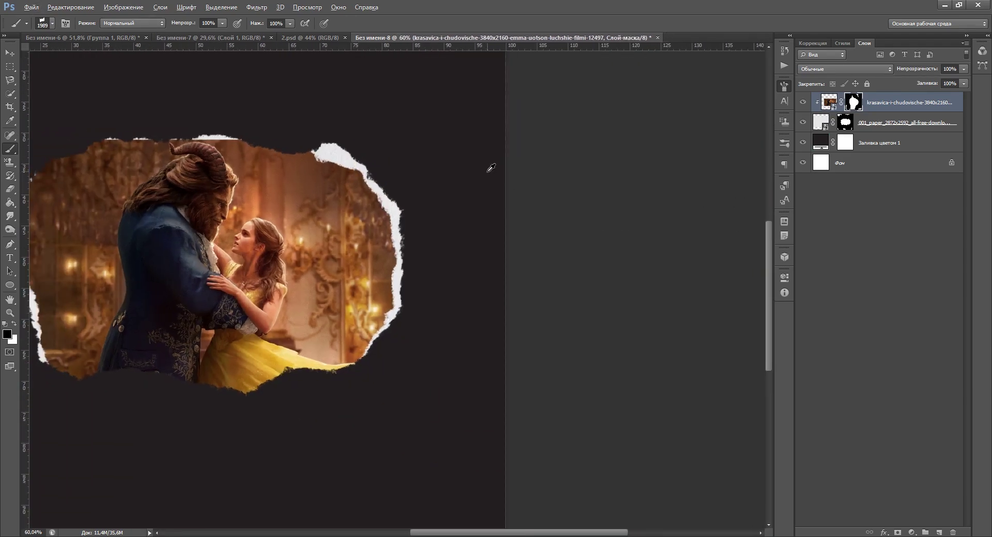
Mask out the photo's top edge with the ragged brush so a strip of torn paper shows above the couple.
{"action": "left_click", "coordinate": [247, 108]}
{"action": "key", "text": "ctrl+z"}
{"action": "left_click_drag", "start_coordinate": [247, 108], "coordinate": [348, 153]}
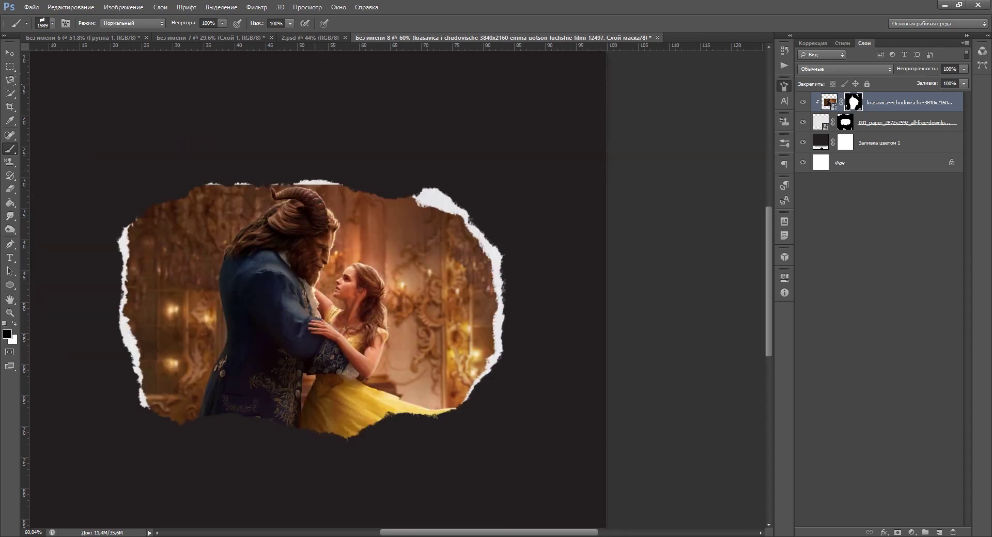
{"action": "left_click", "coordinate": [362, 125]}
{"action": "key", "text": "ctrl+z"}
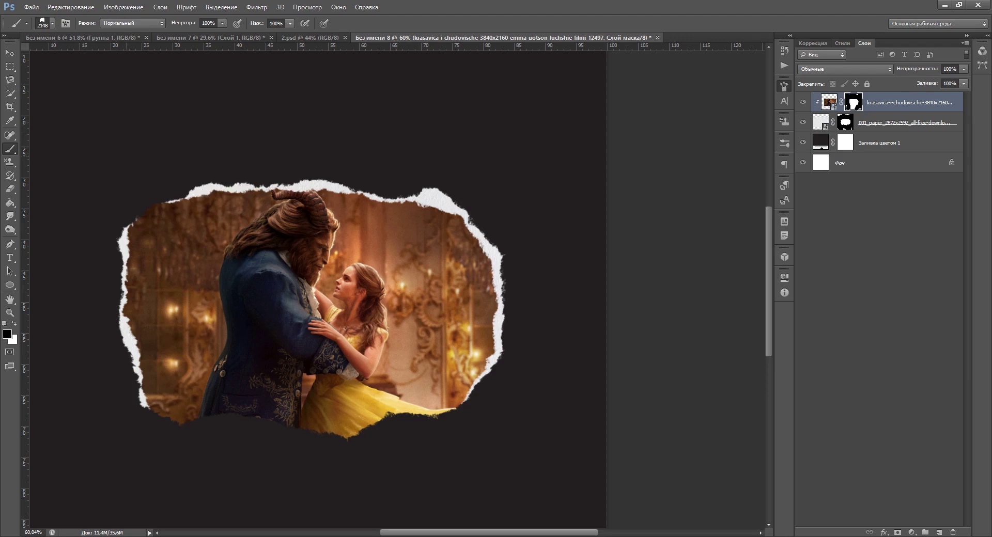
Brush away the photo's upper-left corner on its mask to continue the torn paper border.
{"action": "left_click", "coordinate": [107, 211]}
{"action": "left_click_drag", "start_coordinate": [107, 210], "coordinate": [313, 215]}
{"action": "left_click", "coordinate": [223, 229]}
{"action": "scroll", "coordinate": [224, 229], "scroll_direction": "down", "scroll_amount": 2}
{"action": "left_click_drag", "start_coordinate": [223, 229], "coordinate": [66, 159]}
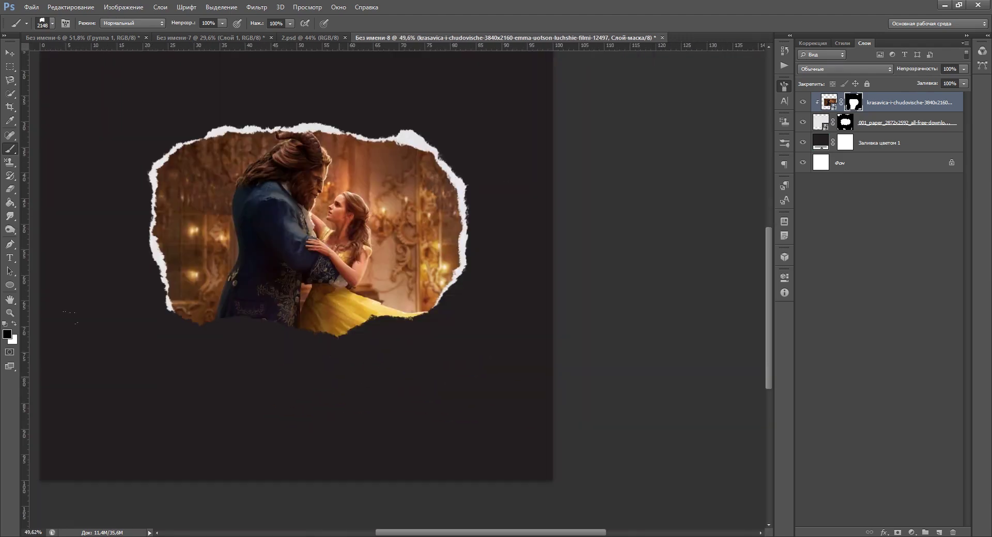
Mask the photo along its whole bottom edge with the ragged brush to complete the white paper border.
{"action": "left_click", "coordinate": [245, 358]}
{"action": "scroll", "coordinate": [176, 291], "scroll_direction": "up", "scroll_amount": 3}
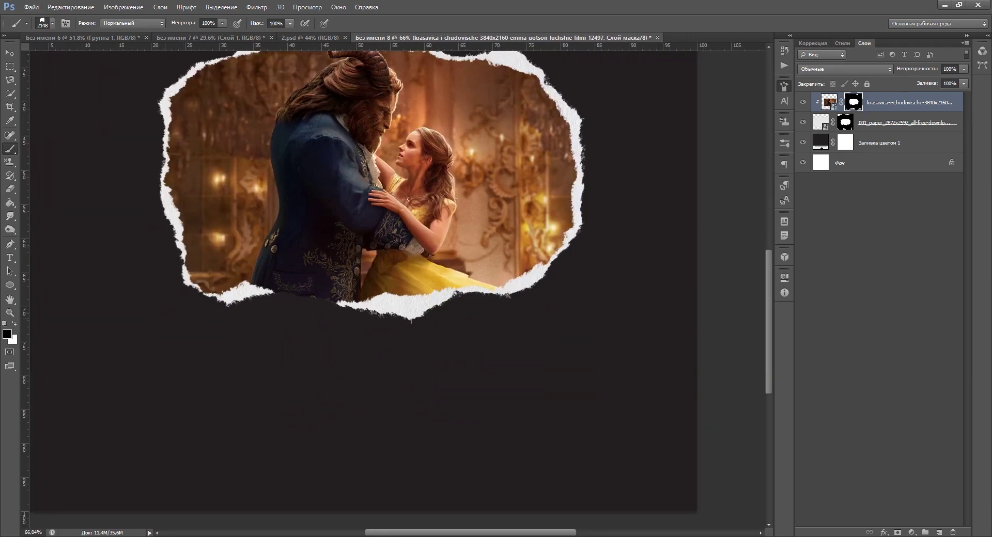
{"action": "scroll", "coordinate": [274, 264], "scroll_direction": "up", "scroll_amount": 7}
{"action": "scroll", "coordinate": [373, 371], "scroll_direction": "down", "scroll_amount": 6}
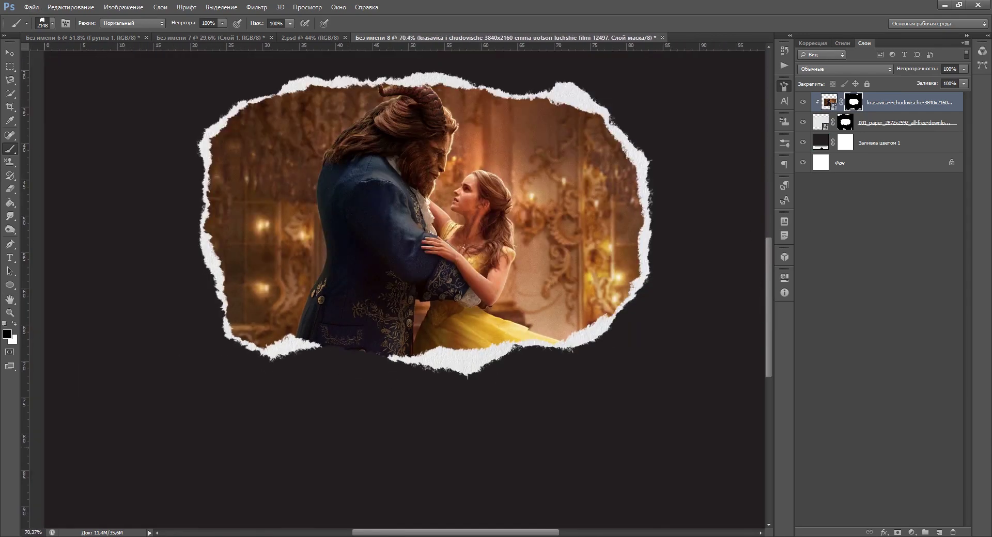
{"action": "scroll", "coordinate": [719, 217], "scroll_direction": "down", "scroll_amount": 2}
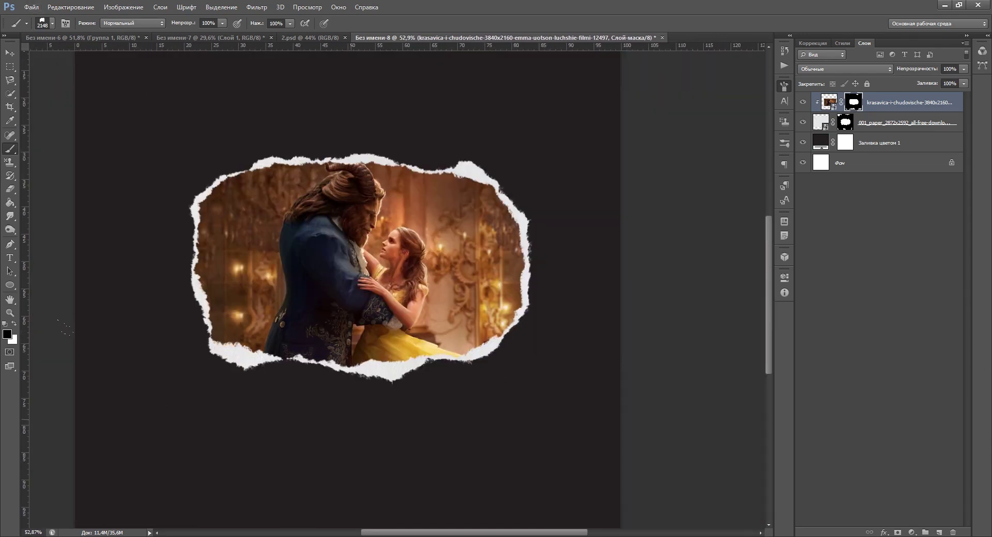
{"action": "scroll", "coordinate": [220, 341], "scroll_direction": "up", "scroll_amount": 5}
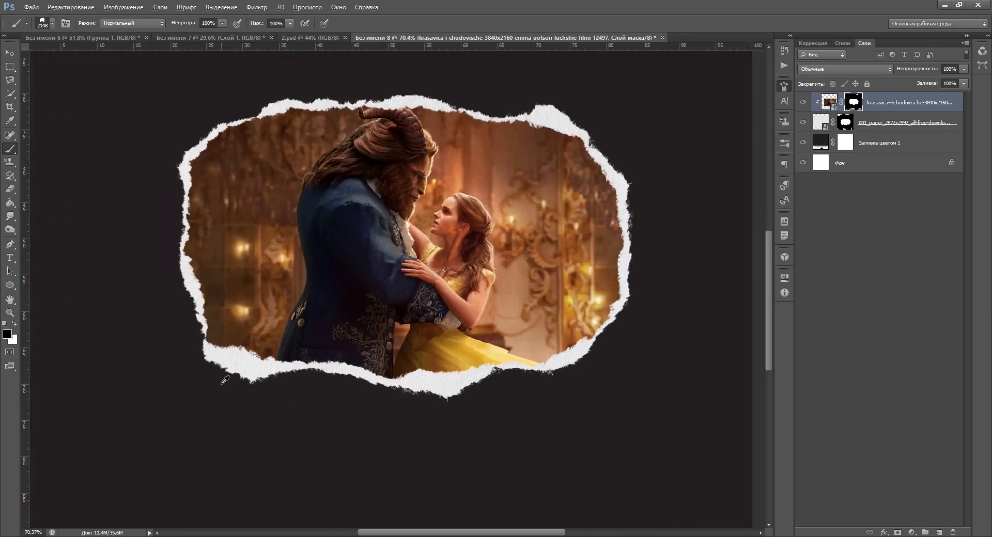
Trim the paper layer's own mask along the lower edge with the ragged brush to thin the white border.
{"action": "left_click", "coordinate": [14, 324]}
{"action": "scroll", "coordinate": [217, 251], "scroll_direction": "down", "scroll_amount": 5}
{"action": "left_click_drag", "start_coordinate": [233, 267], "coordinate": [304, 304]}
{"action": "left_click", "coordinate": [845, 122]}
{"action": "left_click", "coordinate": [15, 324]}
{"action": "scroll", "coordinate": [313, 375], "scroll_direction": "up", "scroll_amount": 3}
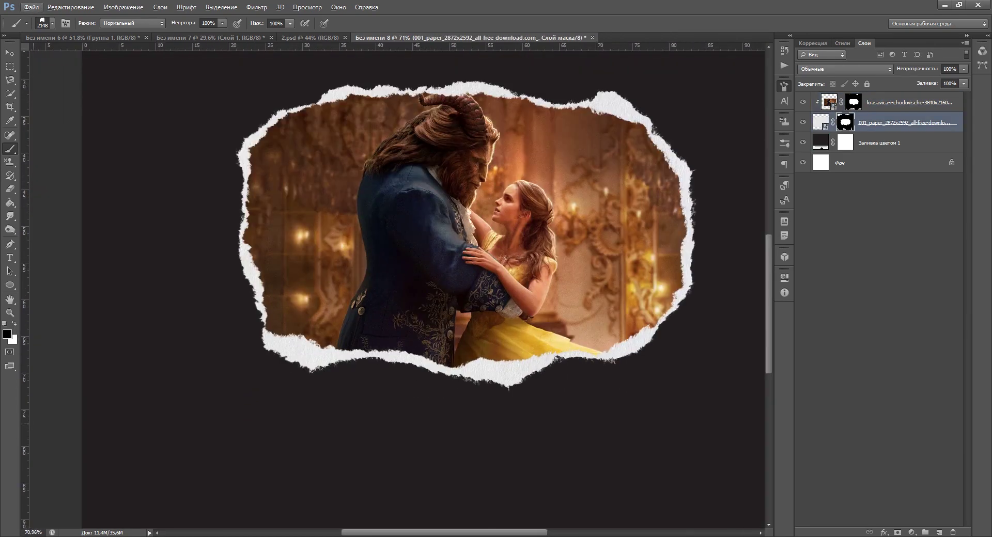
{"action": "left_click", "coordinate": [279, 424]}
{"action": "scroll", "coordinate": [281, 393], "scroll_direction": "down", "scroll_amount": 10}
{"action": "scroll", "coordinate": [455, 382], "scroll_direction": "up", "scroll_amount": 14}
{"action": "left_click", "coordinate": [504, 436]}
{"action": "scroll", "coordinate": [478, 243], "scroll_direction": "down", "scroll_amount": 12}
{"action": "scroll", "coordinate": [501, 274], "scroll_direction": "up", "scroll_amount": 4}
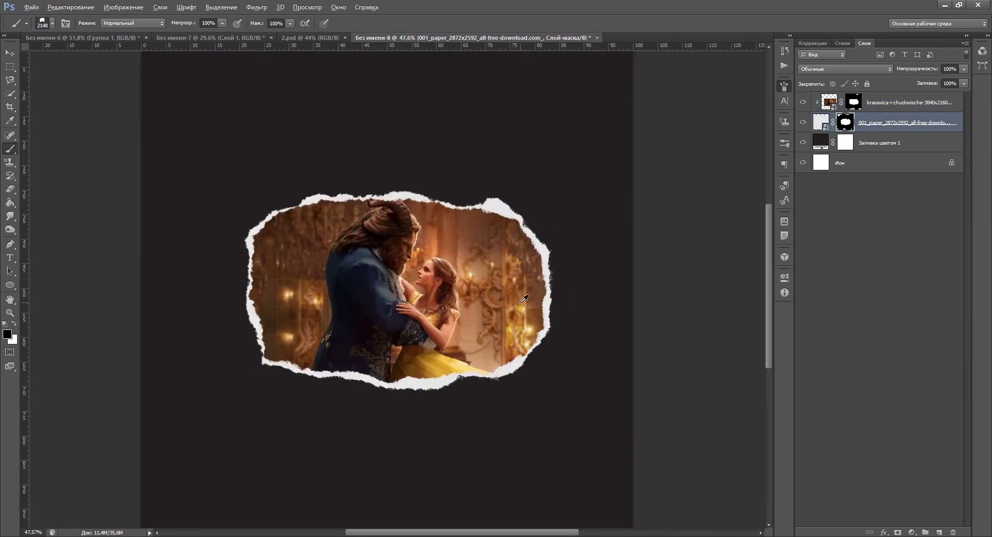
Group the photo and paper layers together and expand the group.
{"action": "key", "text": "v"}
{"action": "scroll", "coordinate": [532, 269], "scroll_direction": "down", "scroll_amount": 7}
{"action": "scroll", "coordinate": [538, 247], "scroll_direction": "up", "scroll_amount": 15}
{"action": "left_click_drag", "start_coordinate": [528, 304], "coordinate": [728, 350]}
{"action": "scroll", "coordinate": [728, 350], "scroll_direction": "down", "scroll_amount": 6}
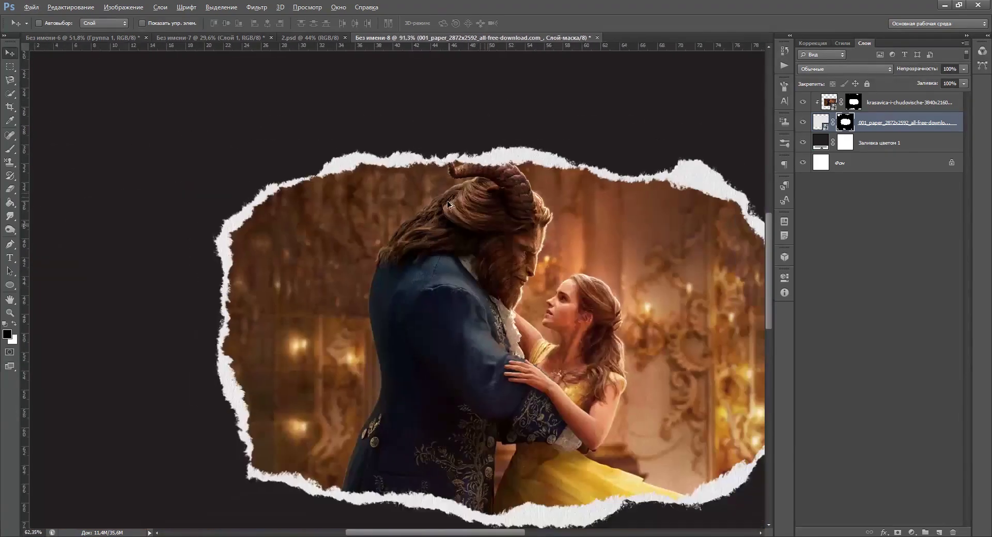
{"action": "key", "text": "ctrl+g"}
{"action": "left_click", "coordinate": [816, 98]}
{"action": "double_click", "coordinate": [841, 117]}
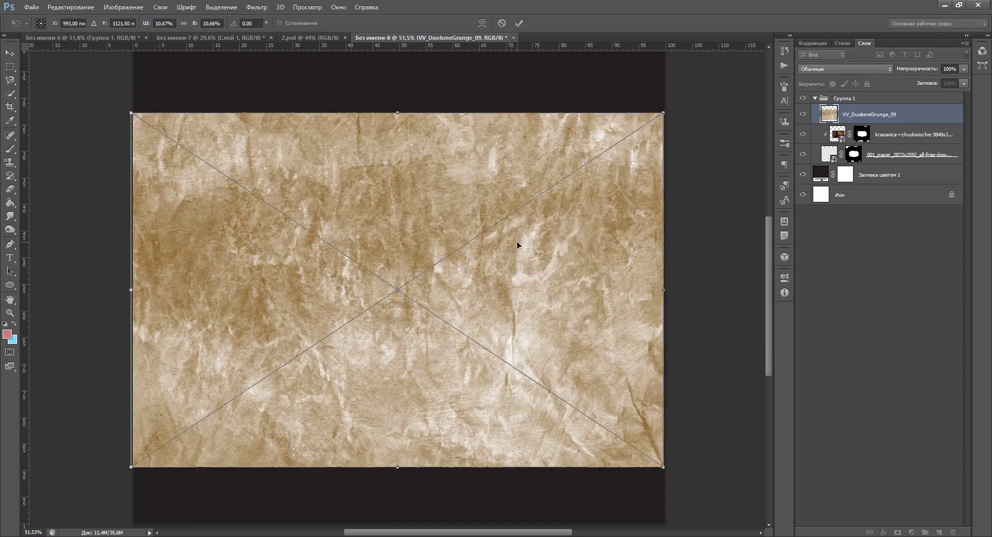
Try the VV_DuotoneGrunge_09 texture clipped over the photo in Screen mode at reduced opacity, then hide it.
{"action": "key", "text": "Return"}
{"action": "left_click", "coordinate": [830, 123], "text": "alt"}
{"action": "scroll", "coordinate": [818, 69], "scroll_direction": "down", "scroll_amount": 8}
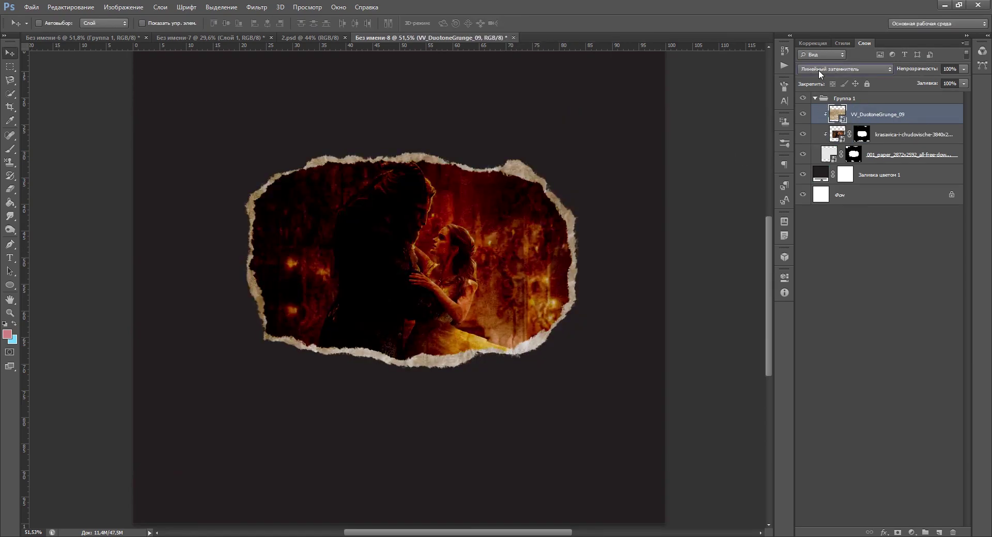
{"action": "left_click_drag", "start_coordinate": [963, 69], "coordinate": [935, 82]}
{"action": "left_click", "coordinate": [803, 115]}
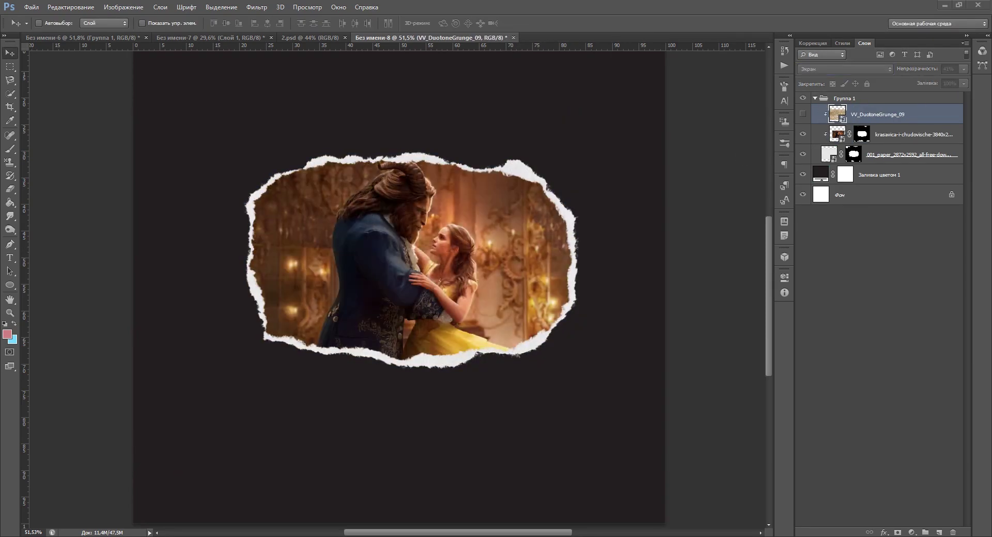
Scale the VV_DuotoneGrunge_07 texture down over the photo and clip it to the torn paper shape.
{"action": "left_click_drag", "start_coordinate": [664, 112], "coordinate": [476, 239]}
{"action": "left_click_drag", "start_coordinate": [444, 298], "coordinate": [559, 202]}
{"action": "left_click_drag", "start_coordinate": [246, 143], "coordinate": [229, 132]}
{"action": "key", "text": "Return"}
{"action": "left_click", "coordinate": [827, 124], "text": "alt"}
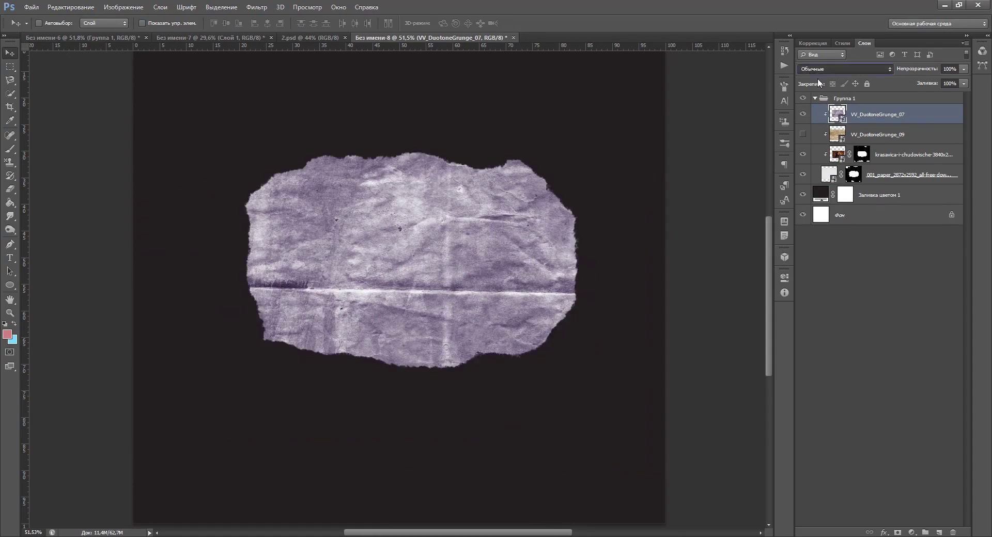
Blend the VV_DuotoneGrunge_07 texture into the photo with Soft Light (Мягкий свет) at 69% opacity.
{"action": "scroll", "coordinate": [820, 69], "scroll_direction": "down", "scroll_amount": 11}
{"action": "scroll", "coordinate": [844, 70], "scroll_direction": "down", "scroll_amount": 2}
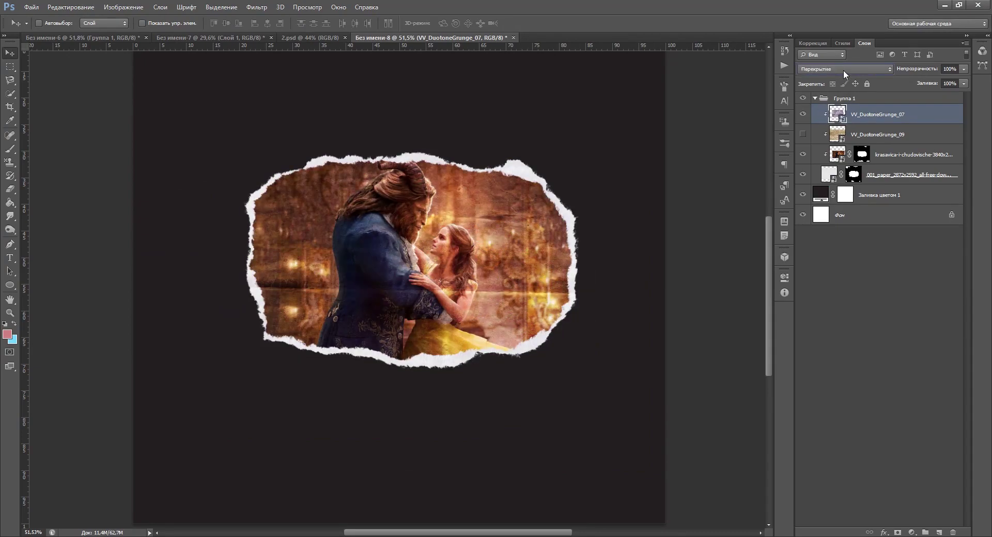
{"action": "left_click_drag", "start_coordinate": [965, 69], "coordinate": [941, 80]}
{"action": "scroll", "coordinate": [461, 246], "scroll_direction": "up", "scroll_amount": 3}
{"action": "scroll", "coordinate": [462, 245], "scroll_direction": "up", "scroll_amount": 2}
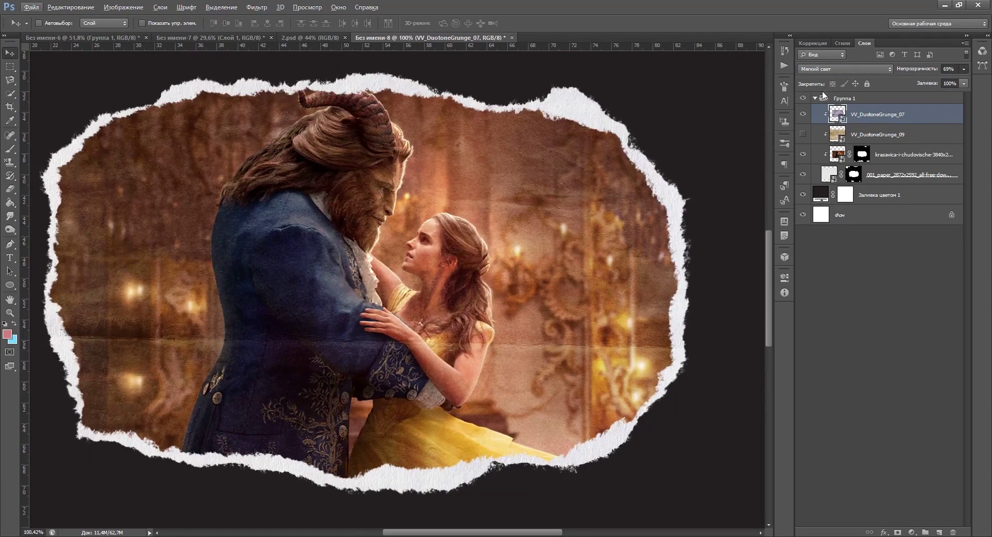
{"action": "scroll", "coordinate": [820, 70], "scroll_direction": "up", "scroll_amount": 12}
{"action": "scroll", "coordinate": [821, 70], "scroll_direction": "down", "scroll_amount": 20}
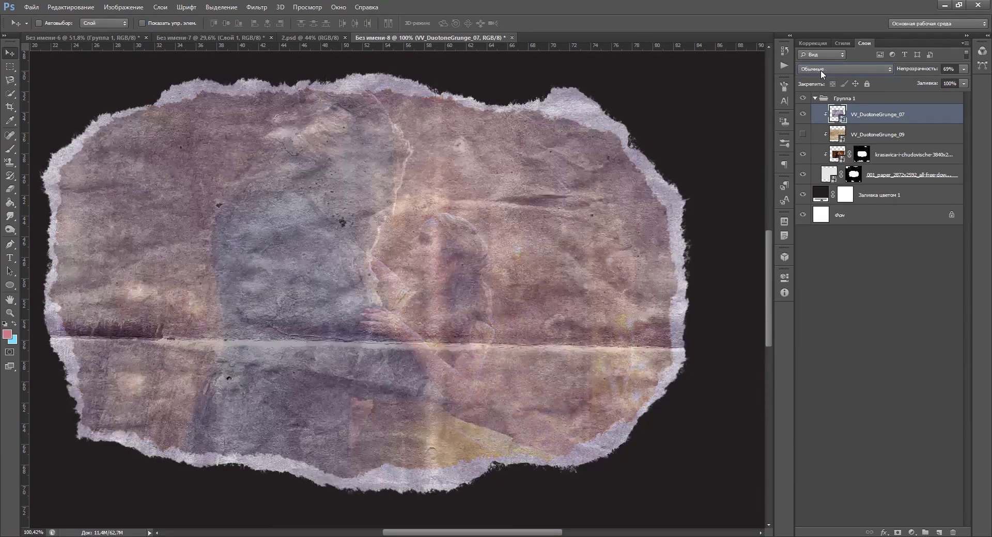
{"action": "scroll", "coordinate": [821, 70], "scroll_direction": "up", "scroll_amount": 11}
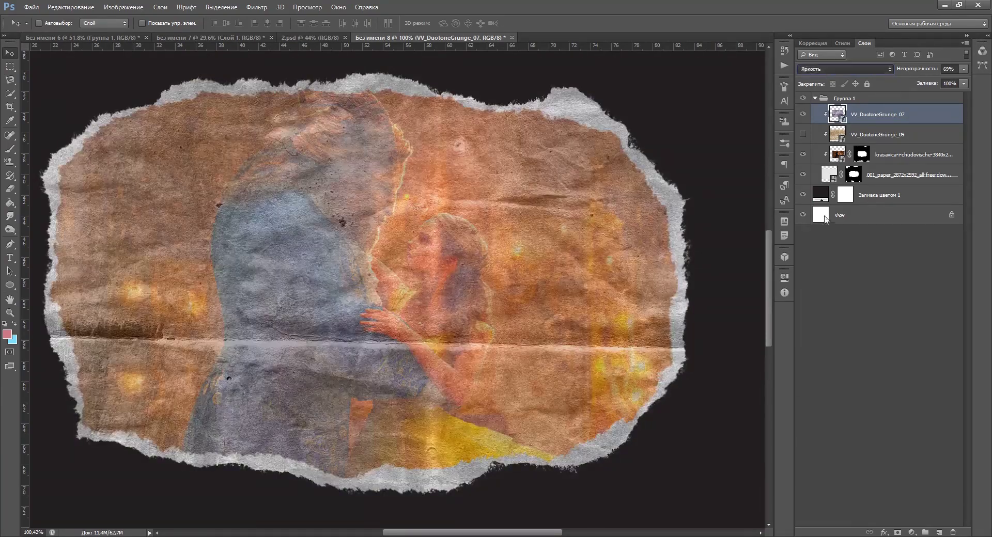
Compare the two grunge textures, delete the VV_DuotoneGrunge_09 layer and keep VV_DuotoneGrunge_07 visible.
{"action": "left_click", "coordinate": [802, 135]}
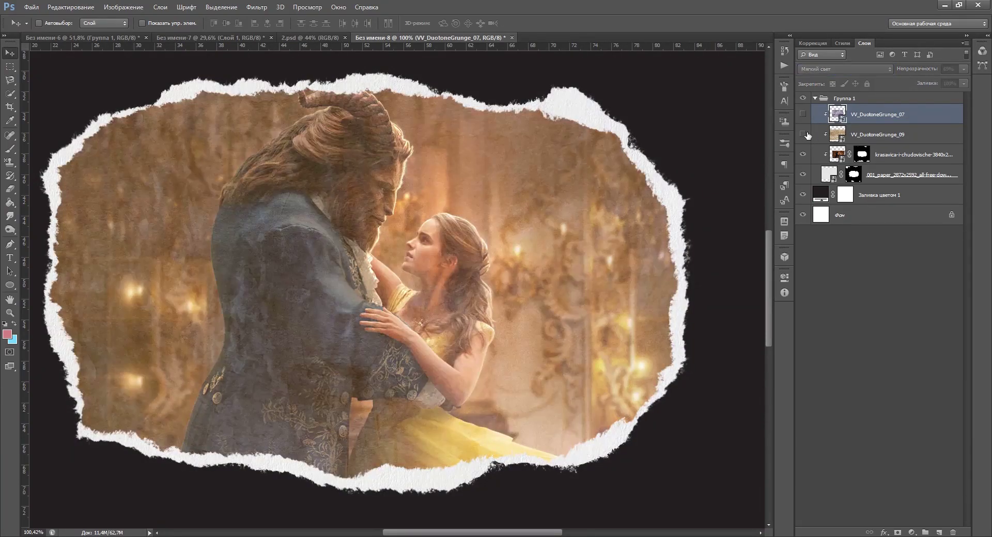
{"action": "left_click", "coordinate": [878, 135]}
{"action": "left_click", "coordinate": [803, 114]}
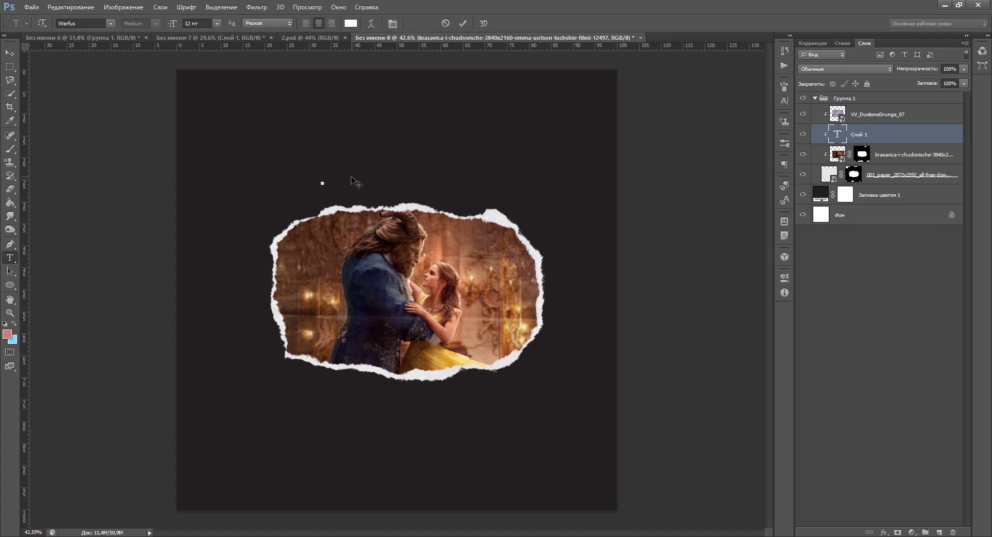
Add the title "красавица и чудовище" in 30 pt Werfus above the photo, outside the layer group.
{"action": "key", "text": "Escape"}
{"action": "left_click", "coordinate": [815, 98]}
{"action": "left_click", "coordinate": [321, 164]}
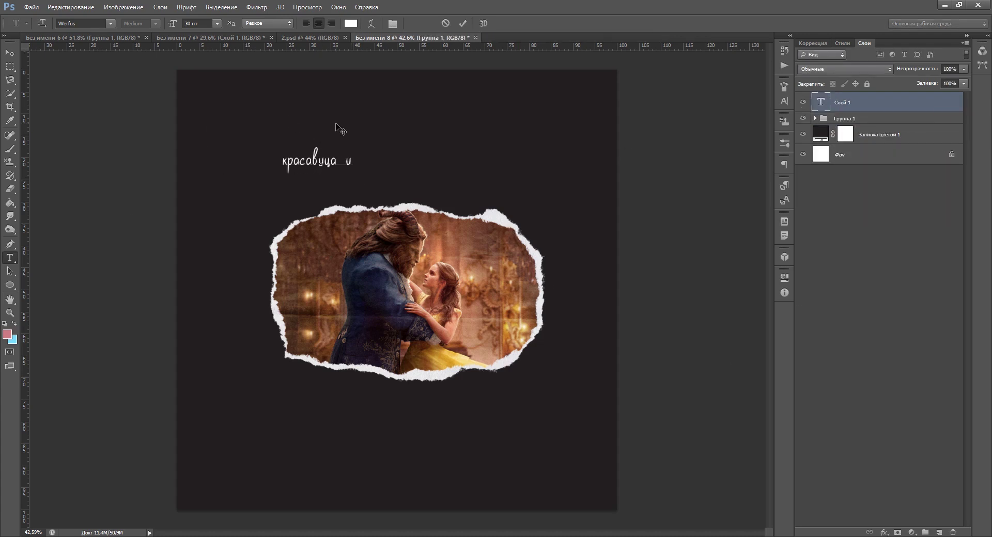
{"action": "left_click", "coordinate": [9, 53]}
Place a copy of the title text below the photo reading "Smock SB" and centre it horizontally on the canvas.
{"action": "left_click_drag", "start_coordinate": [320, 162], "coordinate": [321, 410]}
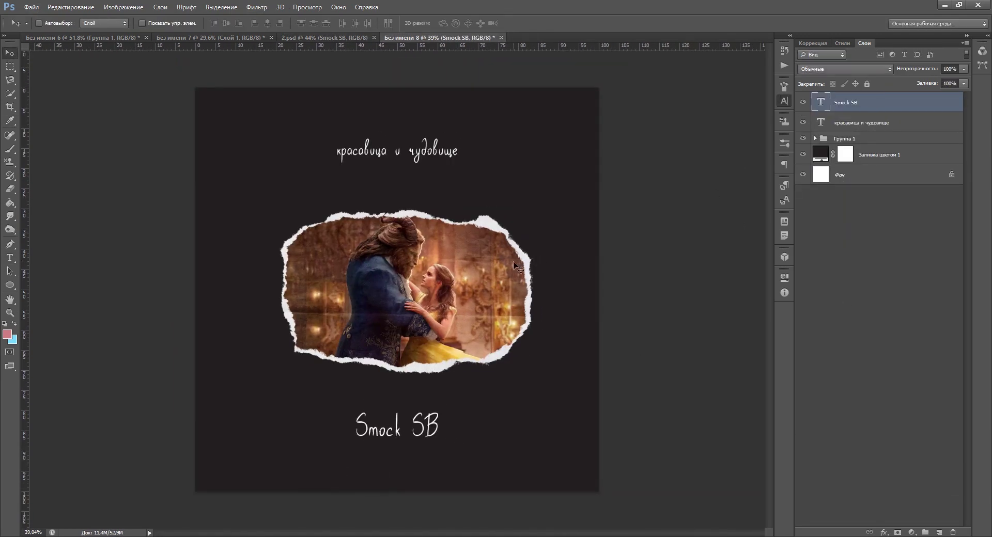
{"action": "left_click", "coordinate": [874, 174], "text": "ctrl"}
{"action": "left_click", "coordinate": [267, 23]}
{"action": "left_click", "coordinate": [873, 102]}
{"action": "scroll", "coordinate": [441, 387], "scroll_direction": "down", "scroll_amount": 5}
{"action": "scroll", "coordinate": [441, 386], "scroll_direction": "up", "scroll_amount": 4}
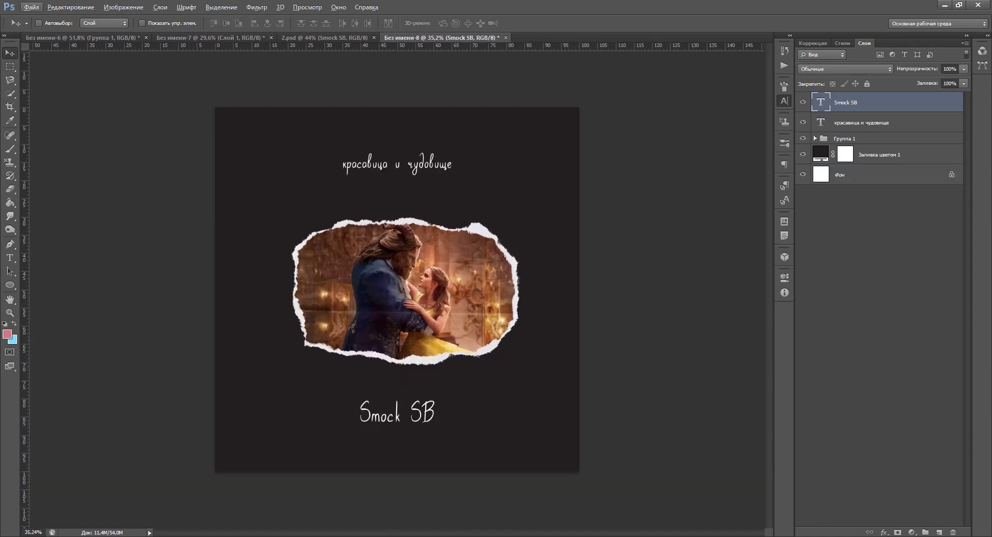
Enlarge the placed black grunge paper texture to cover the whole canvas.
{"action": "scroll", "coordinate": [441, 421], "scroll_direction": "down", "scroll_amount": 2}
{"action": "left_click_drag", "start_coordinate": [522, 212], "coordinate": [620, 144]}
{"action": "left_click_drag", "start_coordinate": [557, 247], "coordinate": [555, 257]}
{"action": "key", "text": "Return"}
Set the black paper texture's blend mode to Screen (Экран) and move its layer beneath Группа 1.
{"action": "scroll", "coordinate": [421, 356], "scroll_direction": "up", "scroll_amount": 3}
{"action": "left_click", "coordinate": [813, 70]}
{"action": "left_click", "coordinate": [813, 77]}
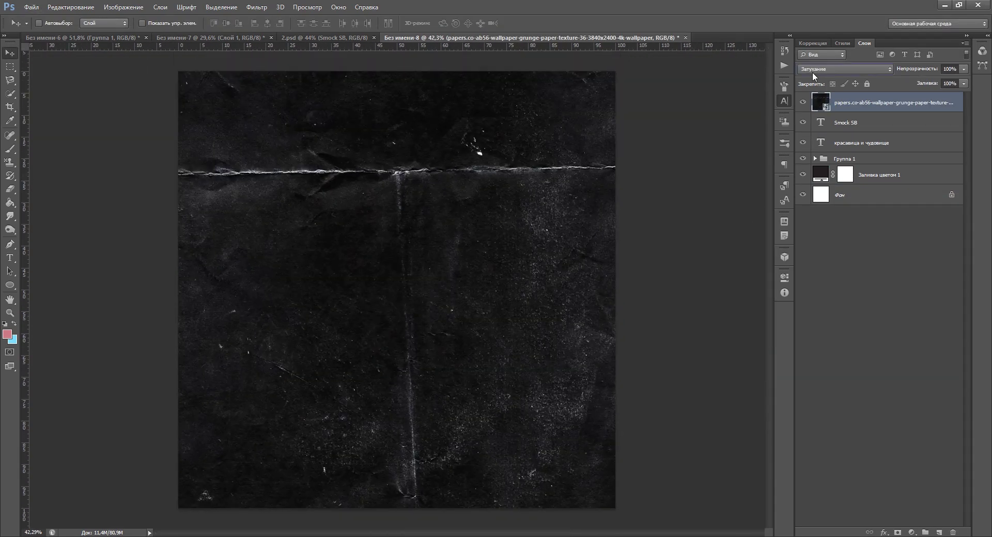
{"action": "scroll", "coordinate": [812, 72], "scroll_direction": "down", "scroll_amount": 9}
{"action": "key", "text": "alt"}
{"action": "scroll", "coordinate": [829, 67], "scroll_direction": "up", "scroll_amount": 2}
{"action": "left_click_drag", "start_coordinate": [857, 103], "coordinate": [857, 164]}
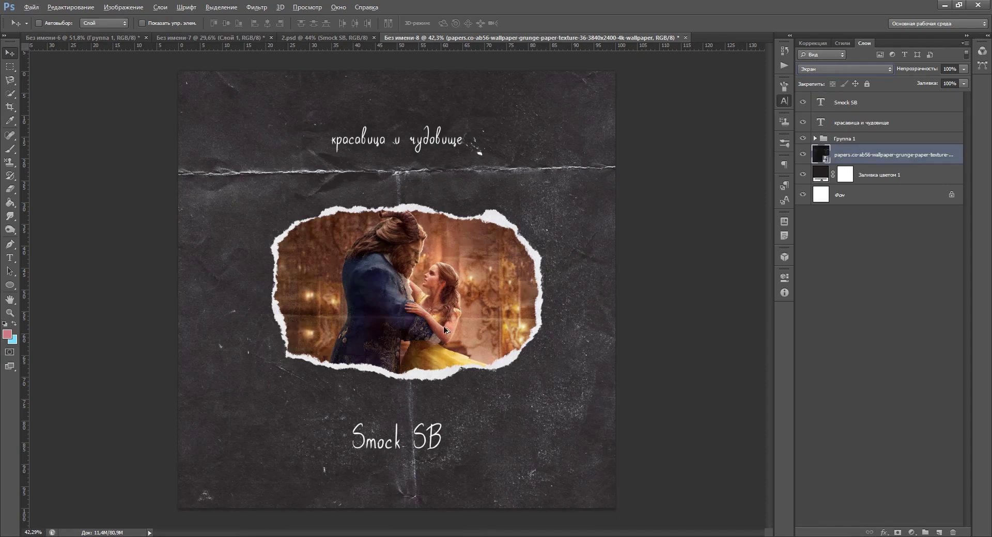
Add a drop shadow (Тень) to Группа 1 so the torn photo stands off the background.
{"action": "scroll", "coordinate": [444, 328], "scroll_direction": "up", "scroll_amount": 6}
{"action": "double_click", "coordinate": [868, 139]}
{"action": "left_click", "coordinate": [600, 254]}
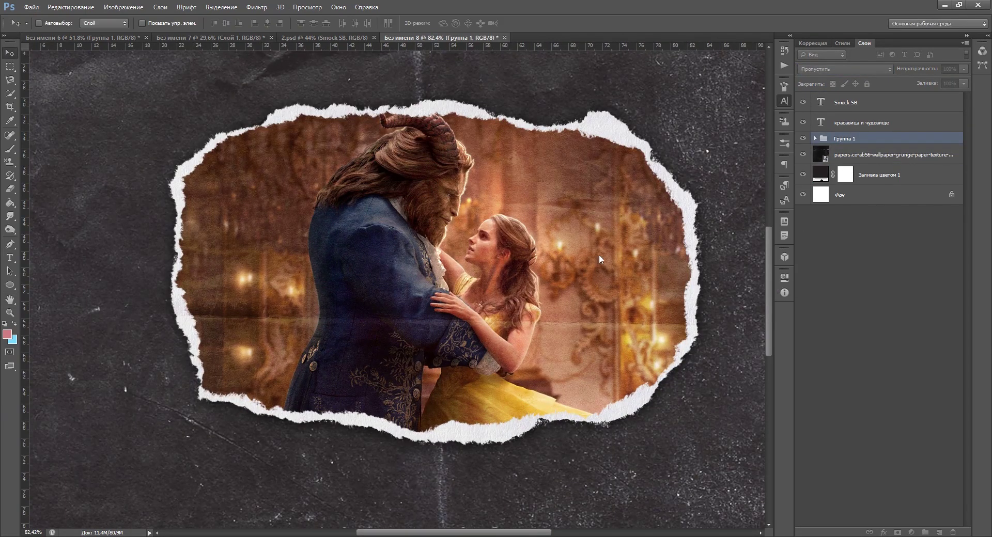
{"action": "key", "text": "ctrl+0"}
{"action": "left_click", "coordinate": [964, 208]}
{"action": "scroll", "coordinate": [586, 320], "scroll_direction": "down", "scroll_amount": 5}
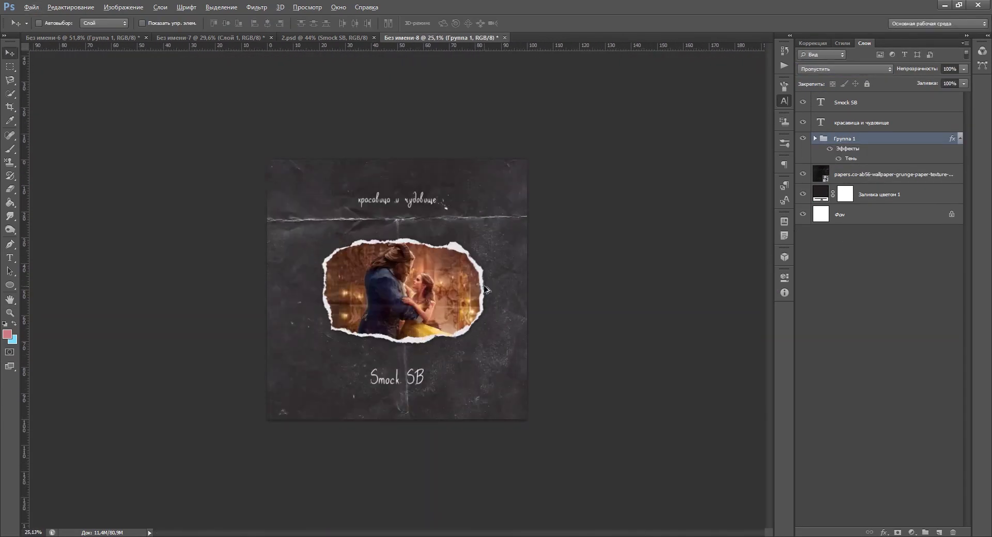
Lower the black paper texture's opacity to 65%.
{"action": "left_click", "coordinate": [887, 175]}
{"action": "left_click_drag", "start_coordinate": [964, 69], "coordinate": [937, 81]}
{"action": "scroll", "coordinate": [474, 359], "scroll_direction": "up", "scroll_amount": 4}
{"action": "scroll", "coordinate": [475, 359], "scroll_direction": "down", "scroll_amount": 2}
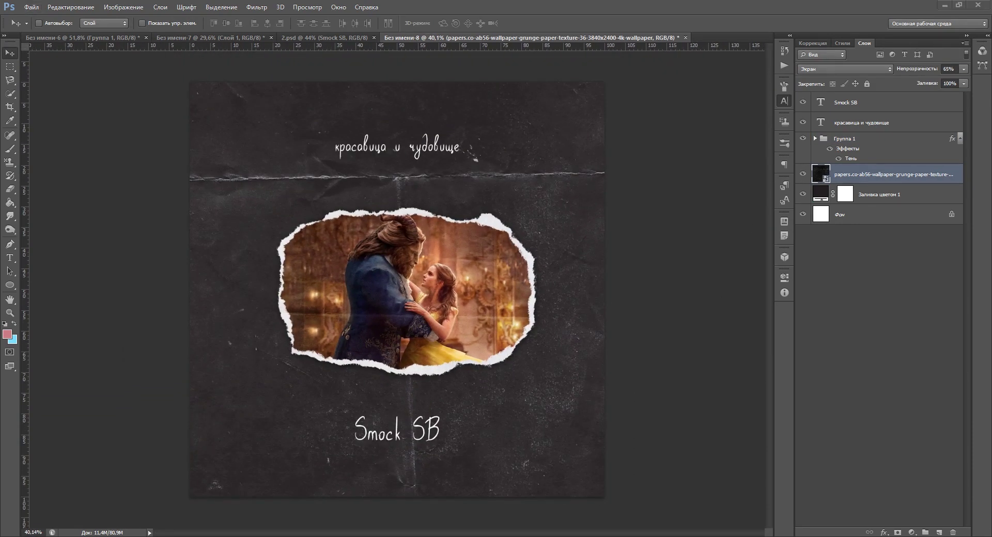
Enlarge the placed скотч_18 tape image and position it behind the torn photo.
{"action": "left_click_drag", "start_coordinate": [488, 236], "coordinate": [574, 186]}
{"action": "left_click_drag", "start_coordinate": [481, 259], "coordinate": [447, 264]}
{"action": "key", "text": "Return"}
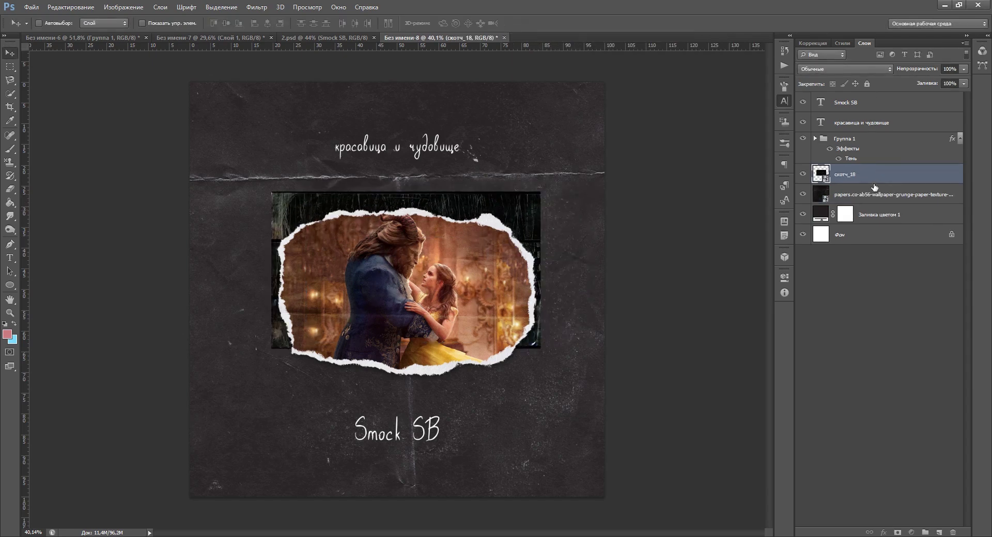
Move скотч_18 above all other layers and copy its upper tape strip onto a separate layer.
{"action": "left_click_drag", "start_coordinate": [874, 178], "coordinate": [874, 133]}
{"action": "left_click_drag", "start_coordinate": [873, 142], "coordinate": [874, 93]}
{"action": "scroll", "coordinate": [430, 299], "scroll_direction": "up", "scroll_amount": 6}
{"action": "key", "text": "m"}
{"action": "left_click_drag", "start_coordinate": [134, 100], "coordinate": [653, 196]}
{"action": "key", "text": "ctrl+j"}
Copy the middle and lower tape strips of скотч_18 onto separate layers.
{"action": "left_click_drag", "start_coordinate": [137, 199], "coordinate": [650, 293]}
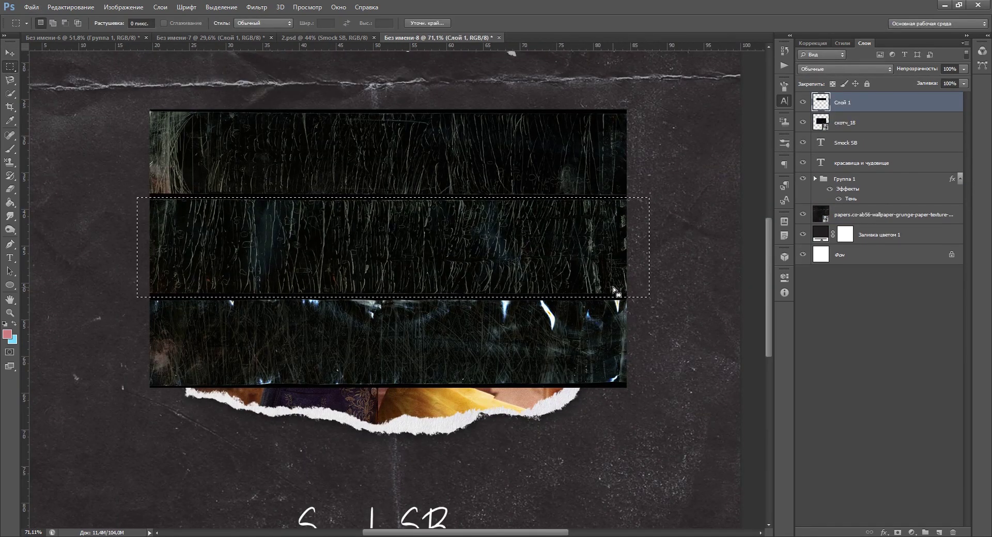
{"action": "left_click", "coordinate": [858, 122]}
{"action": "key", "text": "ctrl+j"}
{"action": "left_click_drag", "start_coordinate": [128, 298], "coordinate": [675, 399]}
{"action": "left_click", "coordinate": [858, 143]}
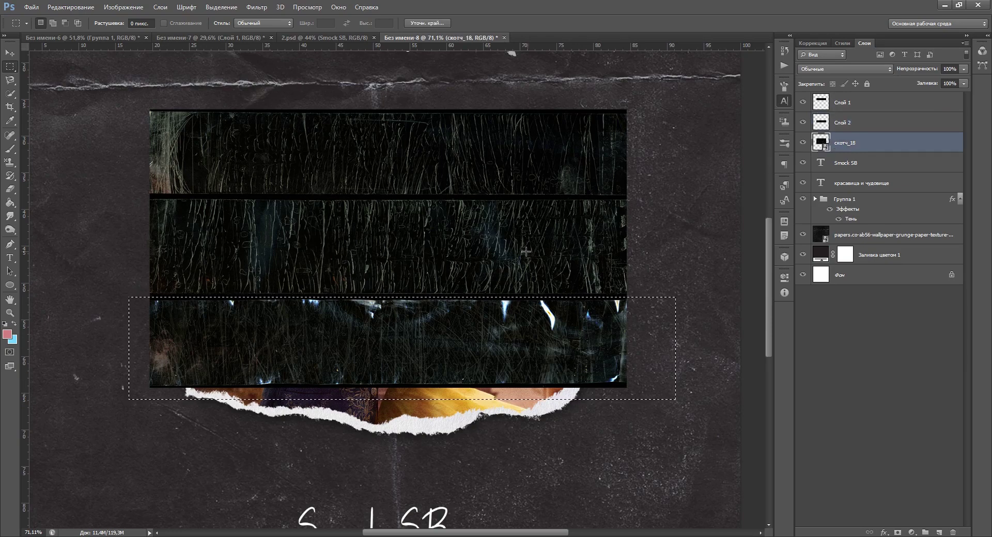
{"action": "key", "text": "ctrl+j"}
Hide скотч_18 and set the blend mode of the three tape strip layers to Screen (Экран).
{"action": "left_click", "coordinate": [803, 163]}
{"action": "scroll", "coordinate": [418, 296], "scroll_direction": "down", "scroll_amount": 7}
{"action": "scroll", "coordinate": [414, 293], "scroll_direction": "up", "scroll_amount": 5}
{"action": "left_click", "coordinate": [858, 103], "text": "shift"}
{"action": "left_click", "coordinate": [843, 69]}
{"action": "scroll", "coordinate": [822, 74], "scroll_direction": "down", "scroll_amount": 1}
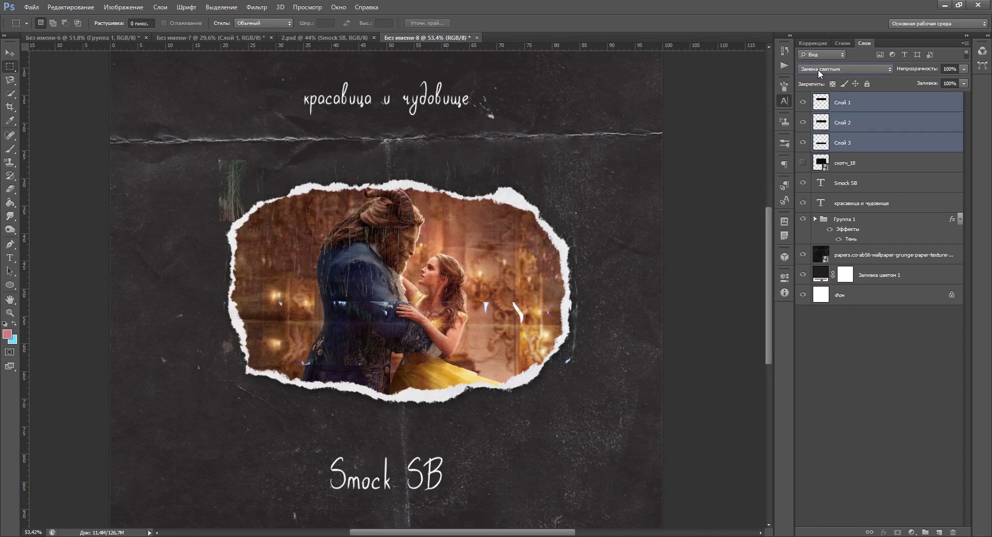
{"action": "scroll", "coordinate": [821, 74], "scroll_direction": "up", "scroll_amount": 1}
{"action": "scroll", "coordinate": [445, 305], "scroll_direction": "down", "scroll_amount": 2}
Rotate the Слой 1 tape strip diagonally and place it across the cover's lower-right corner.
{"action": "key", "text": "v"}
{"action": "left_click_drag", "start_coordinate": [501, 249], "coordinate": [565, 357]}
{"action": "left_click", "coordinate": [847, 103]}
{"action": "key", "text": "ctrl+t"}
{"action": "left_click_drag", "start_coordinate": [555, 522], "coordinate": [686, 489]}
{"action": "key", "text": "Return"}
{"action": "left_click_drag", "start_coordinate": [450, 363], "coordinate": [697, 468]}
{"action": "scroll", "coordinate": [672, 455], "scroll_direction": "down", "scroll_amount": 1}
Hide the Слой 3 strip and move the Слой 2 tape to the cover's upper-left edge.
{"action": "left_click", "coordinate": [848, 122]}
{"action": "left_click_drag", "start_coordinate": [803, 123], "coordinate": [803, 143]}
{"action": "scroll", "coordinate": [517, 310], "scroll_direction": "down", "scroll_amount": 1}
{"action": "left_click", "coordinate": [803, 123]}
{"action": "left_click_drag", "start_coordinate": [329, 335], "coordinate": [130, 196]}
{"action": "scroll", "coordinate": [290, 190], "scroll_direction": "up", "scroll_amount": 6}
{"action": "scroll", "coordinate": [305, 195], "scroll_direction": "down", "scroll_amount": 2}
{"action": "mouse_move", "coordinate": [311, 200]}
{"action": "left_mouse_down"}
{"action": "mouse_move", "coordinate": [324, 180]}
{"action": "mouse_move", "coordinate": [327, 208]}
{"action": "left_mouse_up"}
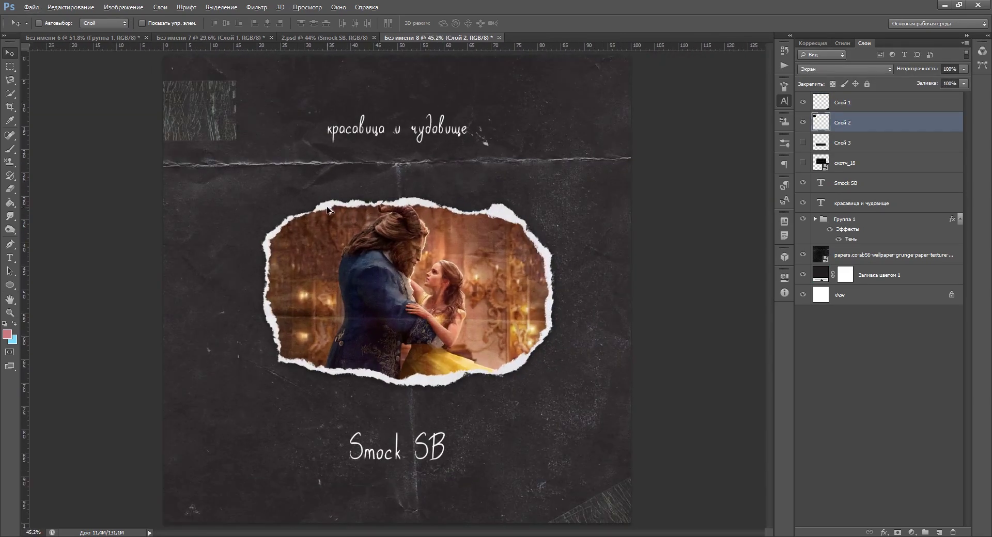
{"action": "scroll", "coordinate": [441, 302], "scroll_direction": "down", "scroll_amount": 1}
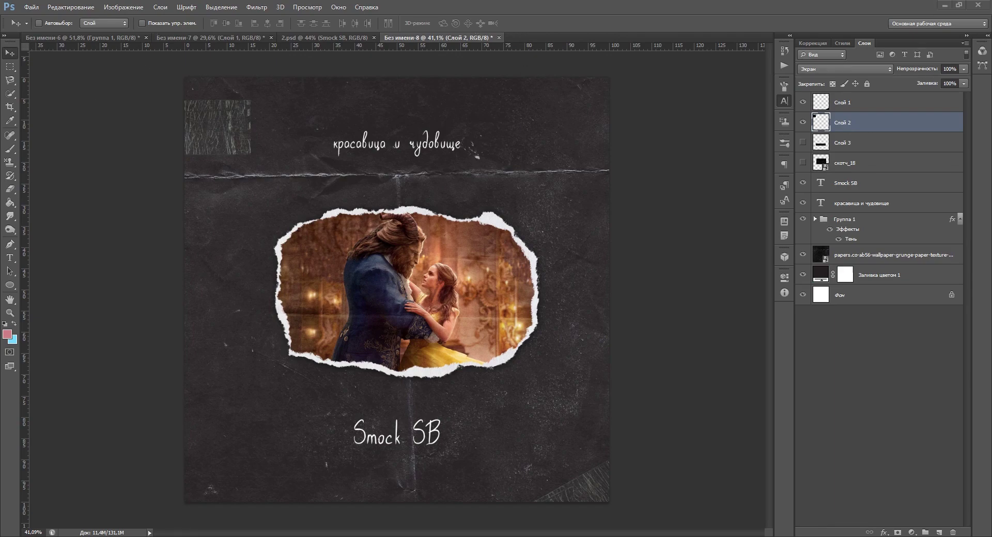
Add vertical and horizontal guides through the canvas centre and fit the точки texture into the lower-left quarter.
{"action": "scroll", "coordinate": [472, 274], "scroll_direction": "down", "scroll_amount": 1}
{"action": "key", "text": "Return"}
{"action": "scroll", "coordinate": [372, 306], "scroll_direction": "up", "scroll_amount": 1}
{"action": "left_click_drag", "start_coordinate": [26, 300], "coordinate": [397, 299]}
{"action": "left_click_drag", "start_coordinate": [427, 164], "coordinate": [377, 374]}
{"action": "key", "text": "ctrl+z"}
{"action": "left_click_drag", "start_coordinate": [332, 47], "coordinate": [332, 293]}
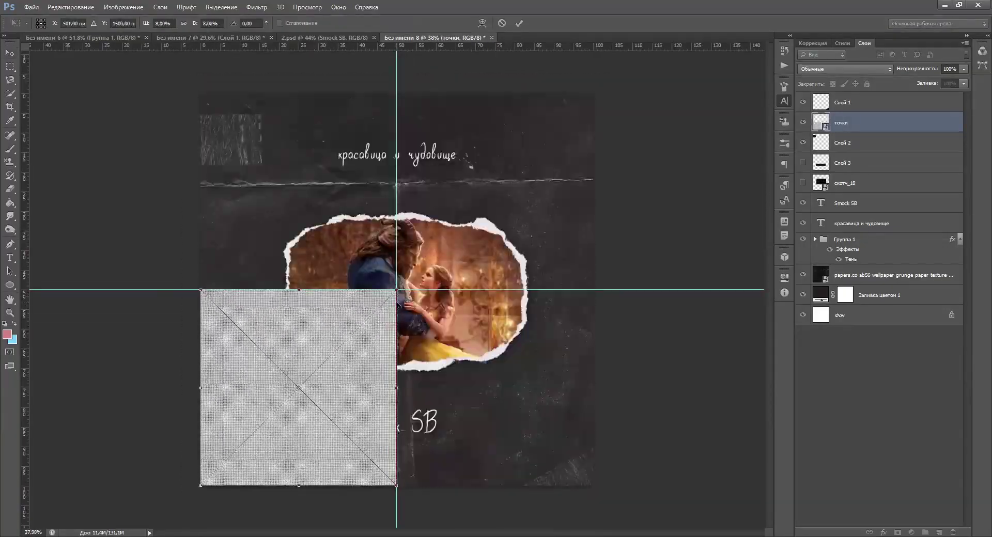
{"action": "key", "text": "Return"}
Duplicate the точки texture to fill the remaining quarters of the canvas and hide the guides.
{"action": "left_click_drag", "start_coordinate": [276, 379], "coordinate": [473, 184]}
{"action": "key", "text": "ctrl+h"}
{"action": "scroll", "coordinate": [414, 286], "scroll_direction": "up", "scroll_amount": 6}
Nudge the lower-right точки tile left and the upper-left tile right to tighten the central vertical seam.
{"action": "left_click", "coordinate": [853, 163]}
{"action": "key", "text": "Left"}
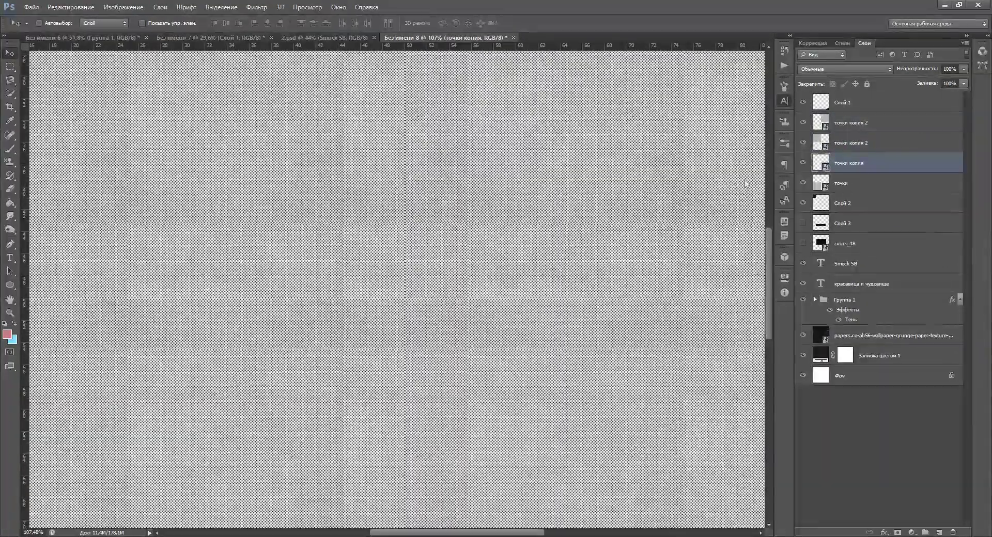
{"action": "key", "text": "Left"}
{"action": "key", "text": "Left"}
{"action": "key", "text": "Left"}
{"action": "left_click", "coordinate": [852, 143]}
{"action": "key", "text": "Right"}
{"action": "scroll", "coordinate": [520, 281], "scroll_direction": "down", "scroll_amount": 5}
{"action": "scroll", "coordinate": [434, 287], "scroll_direction": "up", "scroll_amount": 9}
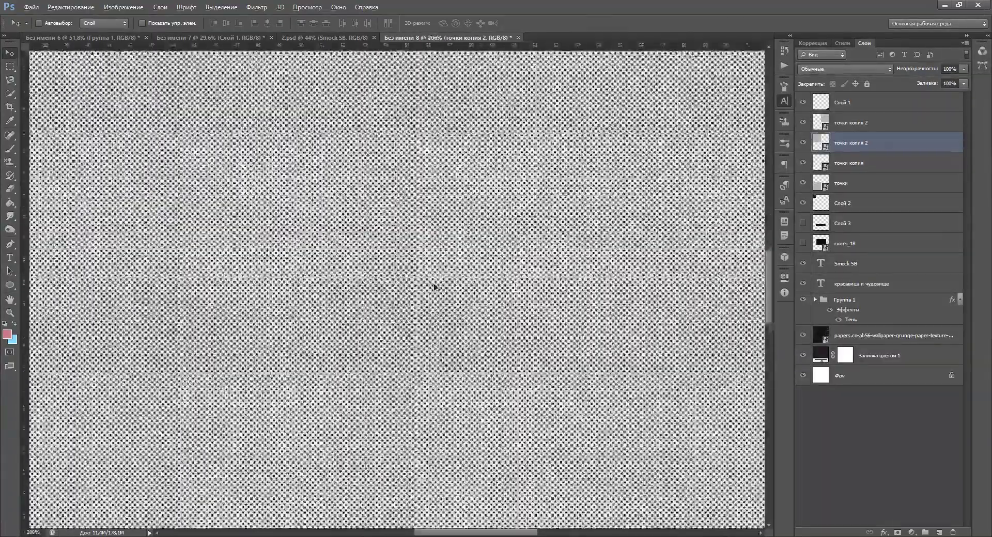
Nudge both left-hand точки tiles further right and the upper-right tile left until the dot pattern joins.
{"action": "left_click", "coordinate": [841, 157]}
{"action": "left_click", "coordinate": [843, 145]}
{"action": "left_click", "coordinate": [844, 183], "text": "ctrl"}
{"action": "key", "text": "Right"}
{"action": "key", "text": "Right"}
{"action": "left_click", "coordinate": [840, 125]}
{"action": "key", "text": "Left"}
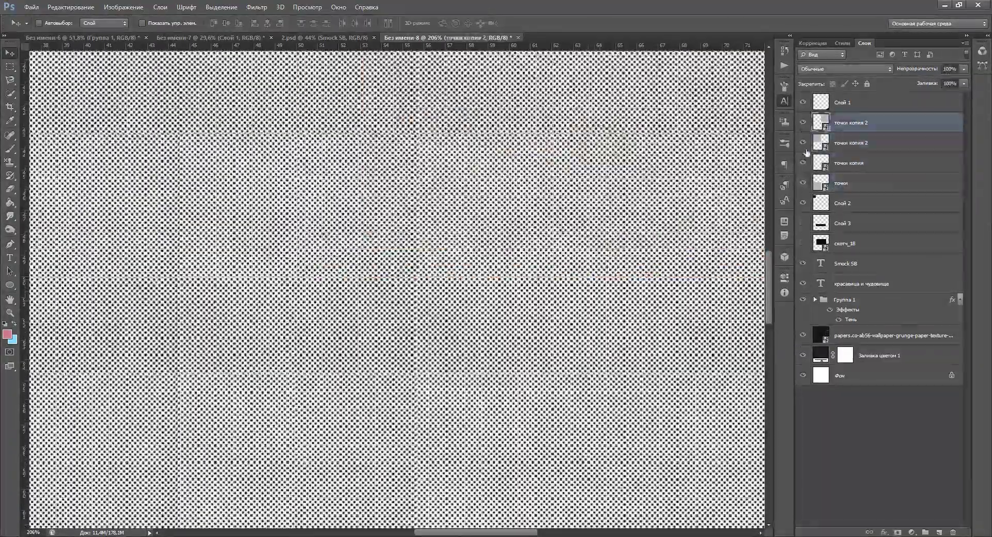
Nudge the two lower точки tiles upward to close the horizontal seam.
{"action": "left_click", "coordinate": [832, 164]}
{"action": "left_click", "coordinate": [831, 189], "text": "ctrl"}
{"action": "key", "text": "Up"}
{"action": "key", "text": "Up"}
{"action": "key", "text": "Up"}
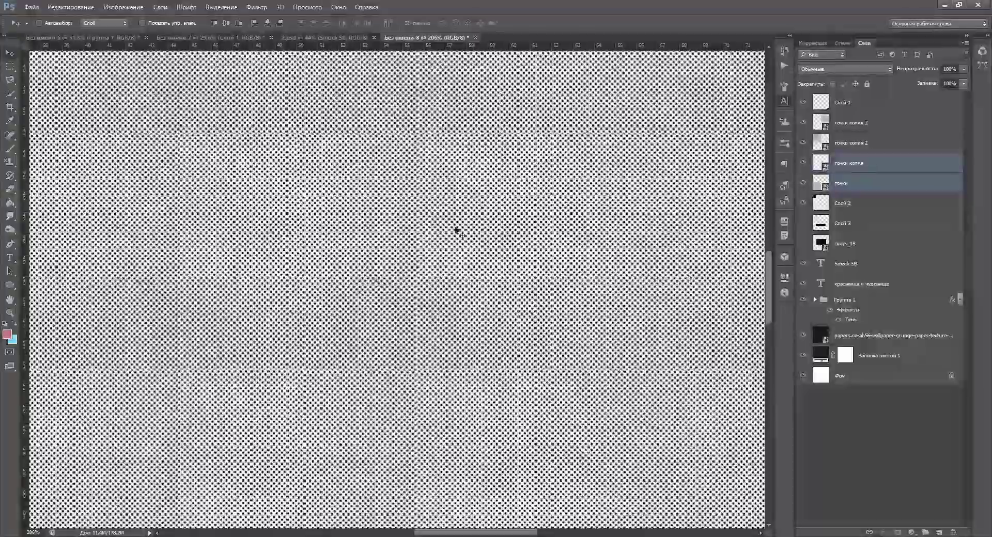
{"action": "scroll", "coordinate": [457, 231], "scroll_direction": "down", "scroll_amount": 10}
{"action": "scroll", "coordinate": [361, 318], "scroll_direction": "up", "scroll_amount": 4}
Group the four точки tiles, transform the group to cover the canvas and centre it horizontally on Фон.
{"action": "left_click", "coordinate": [857, 183]}
{"action": "left_click", "coordinate": [855, 124], "text": "shift"}
{"action": "key", "text": "ctrl+g"}
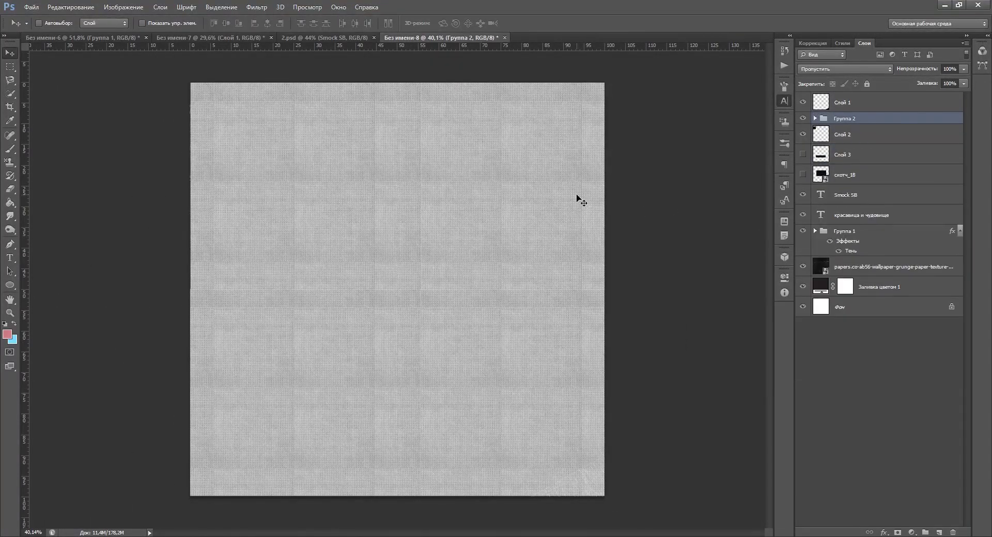
{"action": "key", "text": "ctrl+t"}
{"action": "key", "text": "Return"}
{"action": "left_click", "coordinate": [866, 313], "text": "ctrl"}
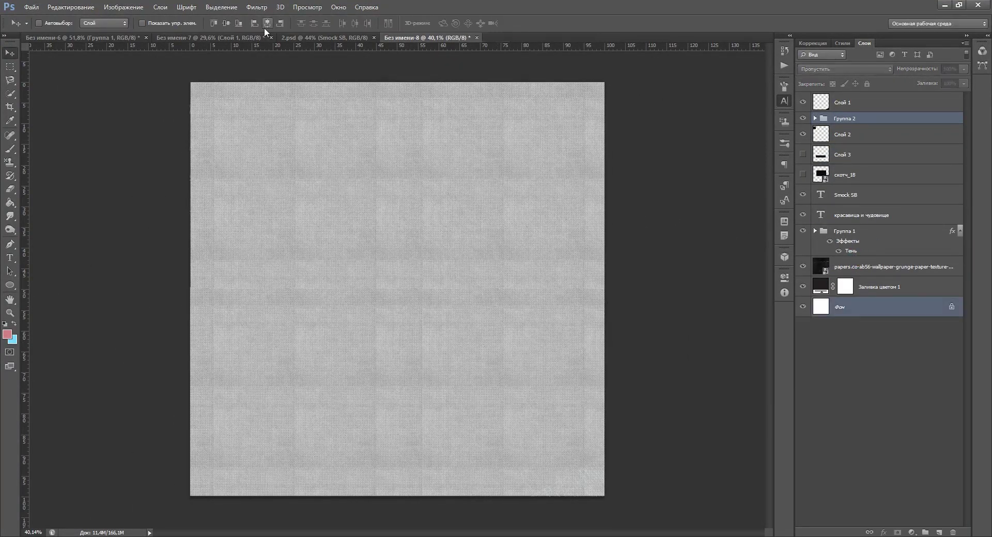
{"action": "left_click", "coordinate": [266, 23]}
Set Группа 2's blend mode to Multiply (Умножение).
{"action": "left_click", "coordinate": [847, 119]}
{"action": "left_click", "coordinate": [802, 119]}
{"action": "left_click", "coordinate": [803, 118]}
{"action": "left_click", "coordinate": [833, 69]}
{"action": "scroll", "coordinate": [833, 69], "scroll_direction": "down", "scroll_amount": 3}
{"action": "scroll", "coordinate": [833, 70], "scroll_direction": "down", "scroll_amount": 2}
{"action": "scroll", "coordinate": [833, 70], "scroll_direction": "up", "scroll_amount": 1}
Move Группа 2 to the top of the layer stack and lower its opacity to 51%.
{"action": "left_click_drag", "start_coordinate": [847, 119], "coordinate": [847, 94]}
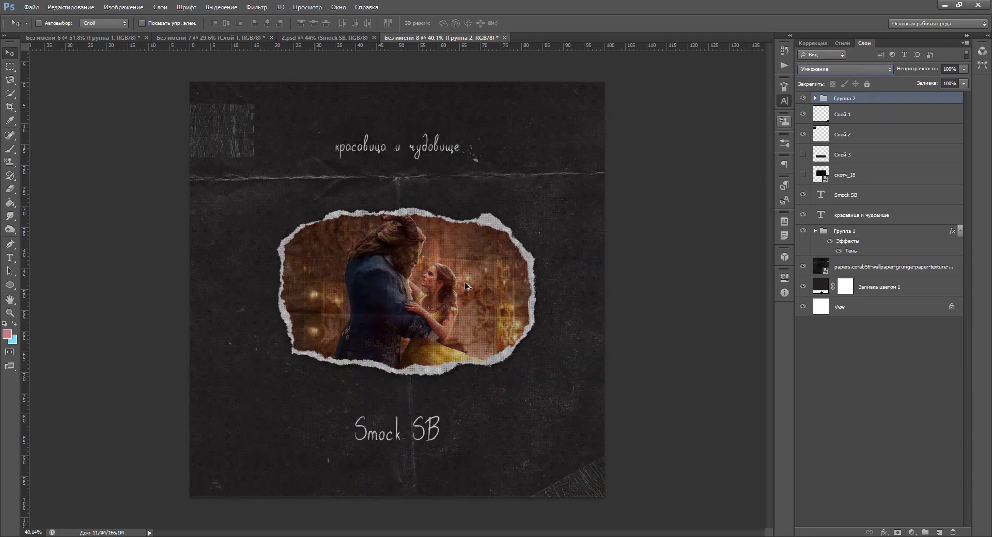
{"action": "scroll", "coordinate": [425, 304], "scroll_direction": "up", "scroll_amount": 6}
{"action": "key", "text": "ctrl+0"}
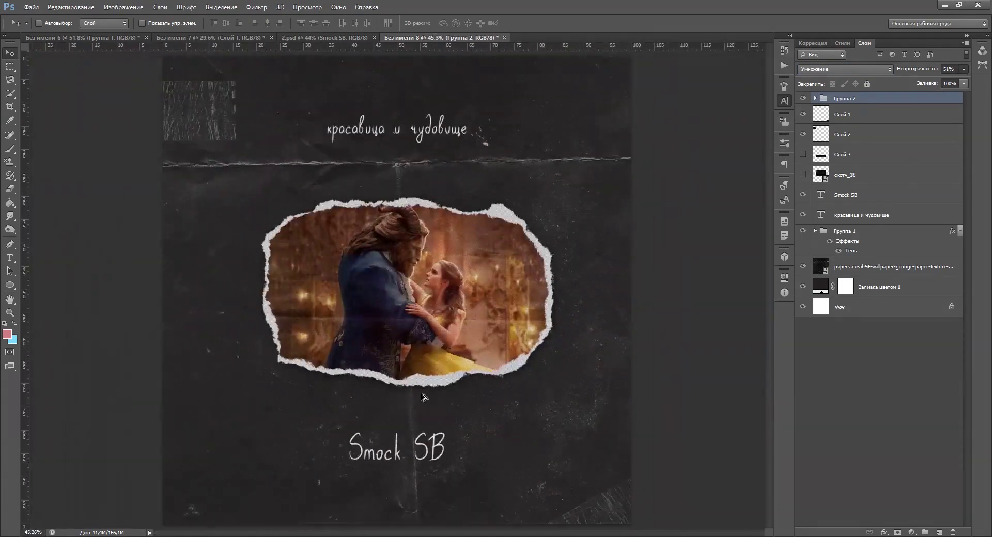
Duplicate Группа 2, merge the copy into a single layer and hide the original group.
{"action": "key", "text": "ctrl+j"}
{"action": "key", "text": "ctrl+e"}
{"action": "scroll", "coordinate": [686, 207], "scroll_direction": "down", "scroll_amount": 1}
{"action": "left_click", "coordinate": [803, 119]}
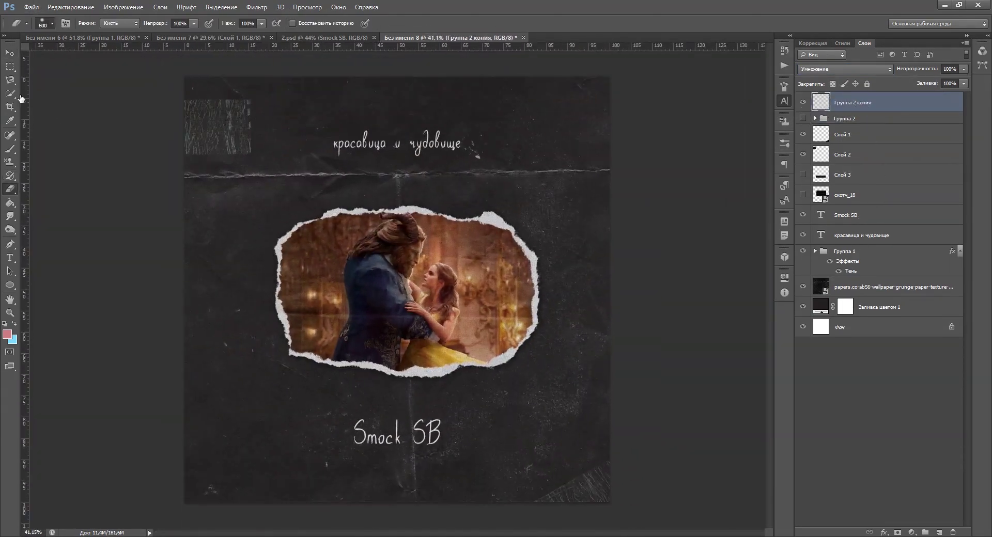
Erase parts of the Группа 2 копия dot texture over the photo and background with a soft 600 px eraser.
{"action": "scroll", "coordinate": [376, 183], "scroll_direction": "up", "scroll_amount": 3}
{"action": "scroll", "coordinate": [376, 183], "scroll_direction": "down", "scroll_amount": 2}
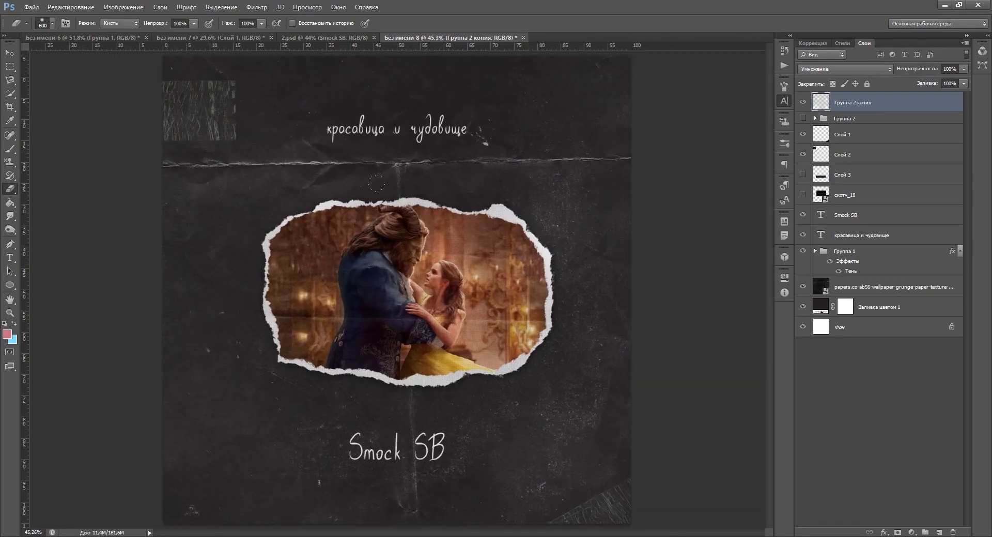
{"action": "scroll", "coordinate": [376, 182], "scroll_direction": "up", "scroll_amount": 3}
{"action": "scroll", "coordinate": [376, 183], "scroll_direction": "down", "scroll_amount": 1}
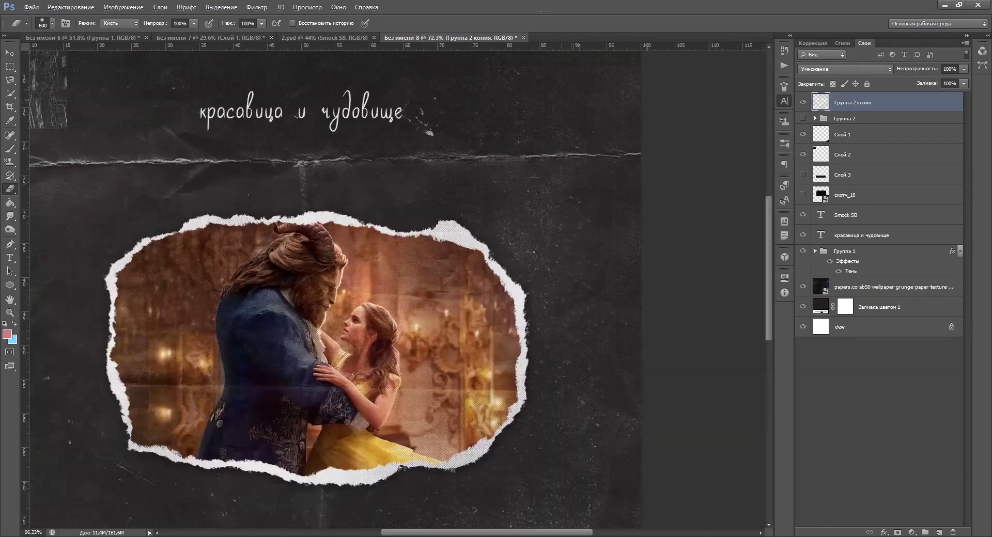
{"action": "scroll", "coordinate": [376, 183], "scroll_direction": "down", "scroll_amount": 2}
{"action": "scroll", "coordinate": [485, 116], "scroll_direction": "up", "scroll_amount": 1}
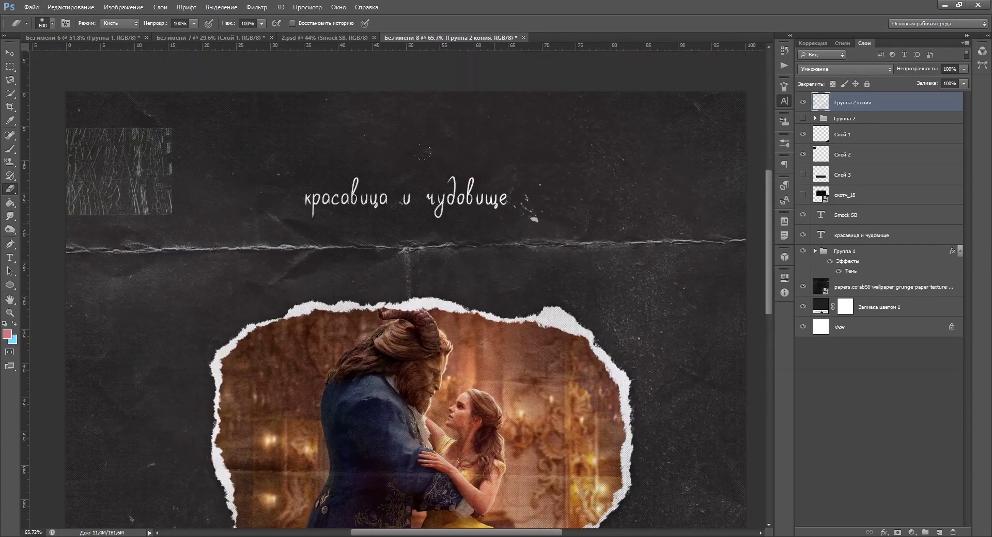
{"action": "scroll", "coordinate": [423, 152], "scroll_direction": "down", "scroll_amount": 4}
{"action": "scroll", "coordinate": [505, 262], "scroll_direction": "up", "scroll_amount": 5}
{"action": "scroll", "coordinate": [506, 263], "scroll_direction": "down", "scroll_amount": 3}
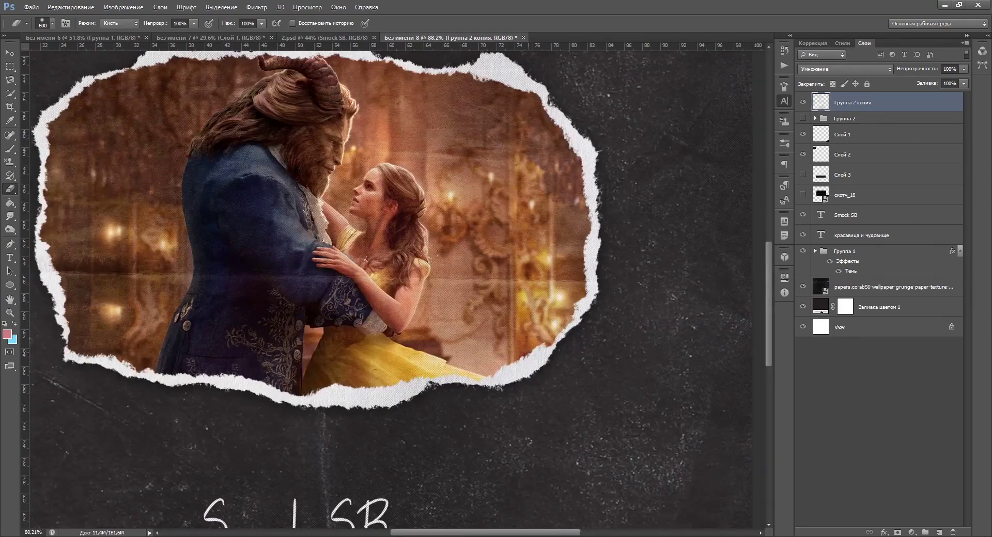
{"action": "key", "text": "v"}
{"action": "scroll", "coordinate": [449, 281], "scroll_direction": "down", "scroll_amount": 4}
{"action": "scroll", "coordinate": [449, 280], "scroll_direction": "up", "scroll_amount": 2}
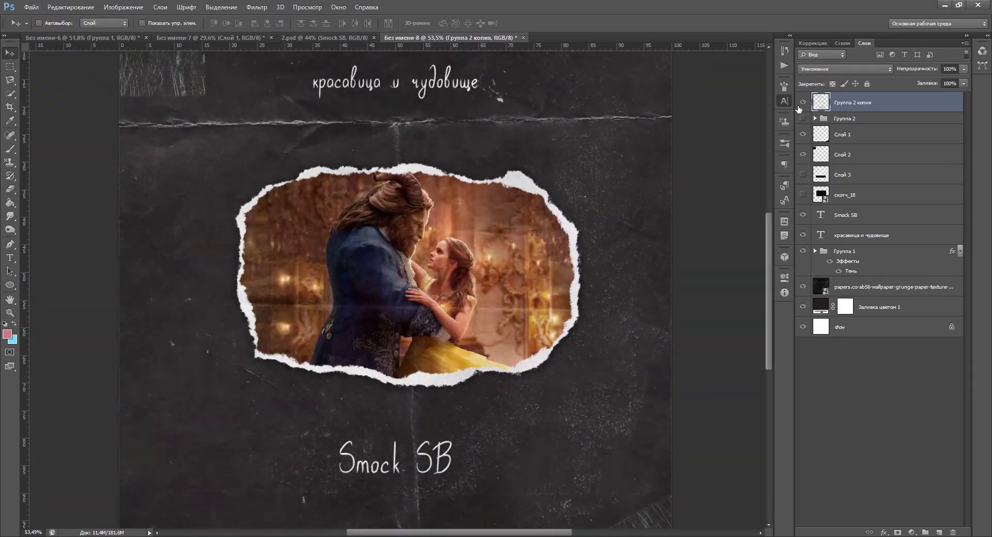
{"action": "scroll", "coordinate": [450, 280], "scroll_direction": "down", "scroll_amount": 1}
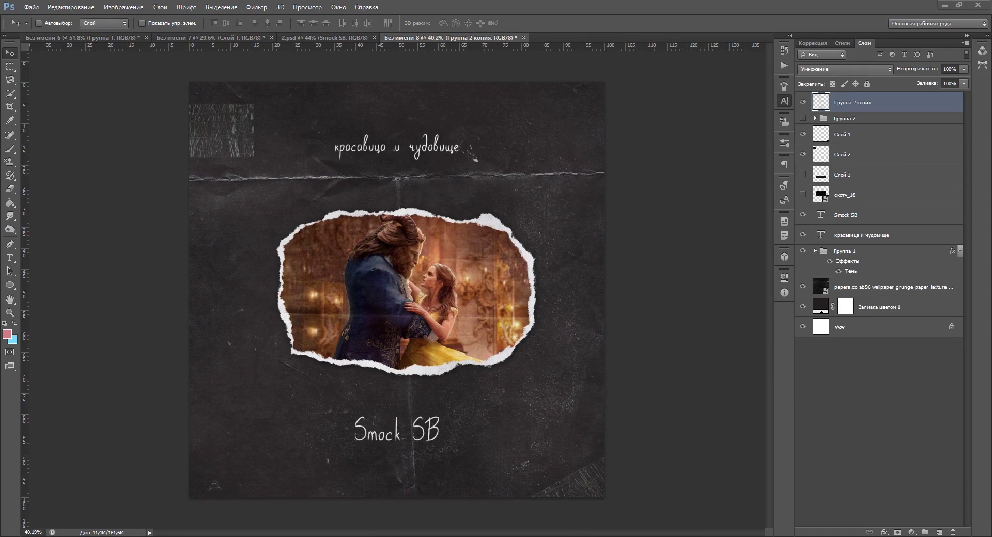
Place the Логотип222 logo as a small mark at the cover's top centre, aligned to Фон.
{"action": "key", "text": "Return"}
{"action": "key", "text": "e"}
{"action": "key", "text": "ctrl+t"}
{"action": "left_click_drag", "start_coordinate": [604, 173], "coordinate": [427, 90]}
{"action": "key", "text": "Return"}
{"action": "key", "text": "v"}
{"action": "left_click", "coordinate": [874, 347], "text": "ctrl"}
Try the красавица и чудовище title at a lower position near the photo and hide its layer.
{"action": "left_click", "coordinate": [864, 255]}
{"action": "left_click_drag", "start_coordinate": [497, 156], "coordinate": [498, 202]}
{"action": "scroll", "coordinate": [465, 232], "scroll_direction": "down", "scroll_amount": 1}
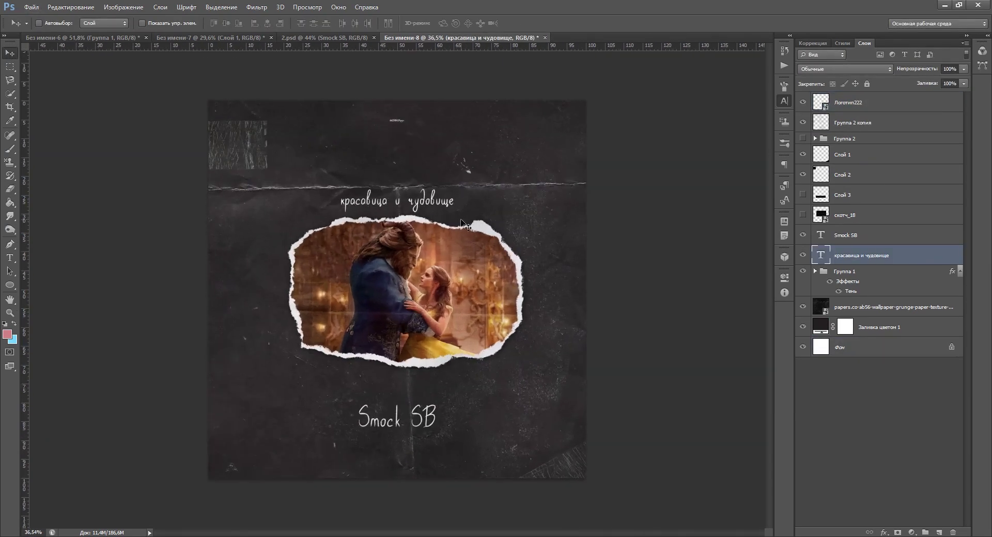
{"action": "key", "text": "ctrl+t"}
{"action": "key", "text": "Return"}
{"action": "scroll", "coordinate": [423, 322], "scroll_direction": "down", "scroll_amount": 2}
{"action": "scroll", "coordinate": [423, 323], "scroll_direction": "up", "scroll_amount": 6}
{"action": "scroll", "coordinate": [421, 230], "scroll_direction": "down", "scroll_amount": 3}
{"action": "left_click_drag", "start_coordinate": [483, 85], "coordinate": [493, 291]}
{"action": "left_click", "coordinate": [803, 255]}
Duplicate the Smock SB text below the original and change the copy to "feat. Bonapart".
{"action": "left_click", "coordinate": [846, 236]}
{"action": "key", "text": "ctrl+j"}
{"action": "left_click_drag", "start_coordinate": [422, 395], "coordinate": [421, 425]}
{"action": "left_click", "coordinate": [9, 258]}
{"action": "left_click_drag", "start_coordinate": [345, 421], "coordinate": [472, 428]}
{"action": "type", "text": "feat.Bonapart"}
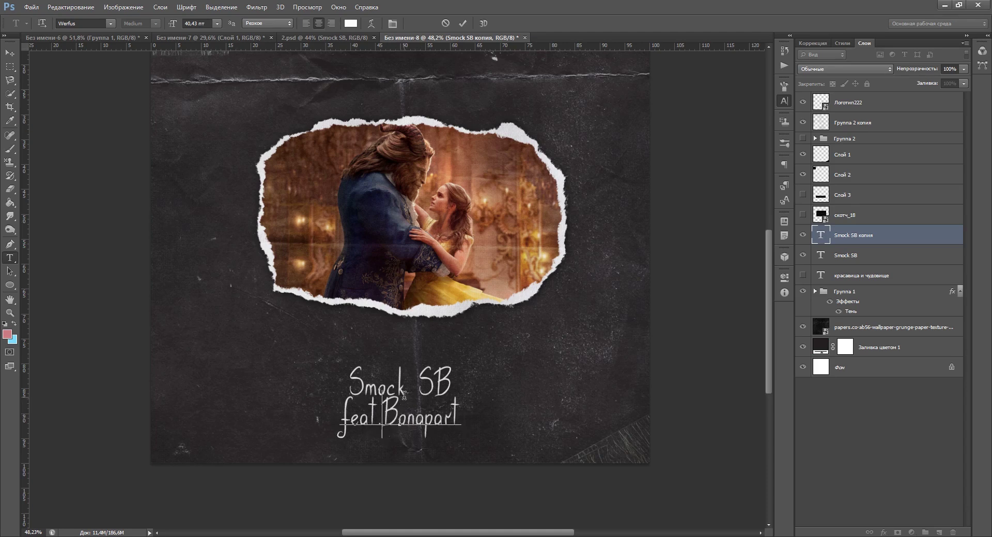
{"action": "left_click", "coordinate": [10, 53]}
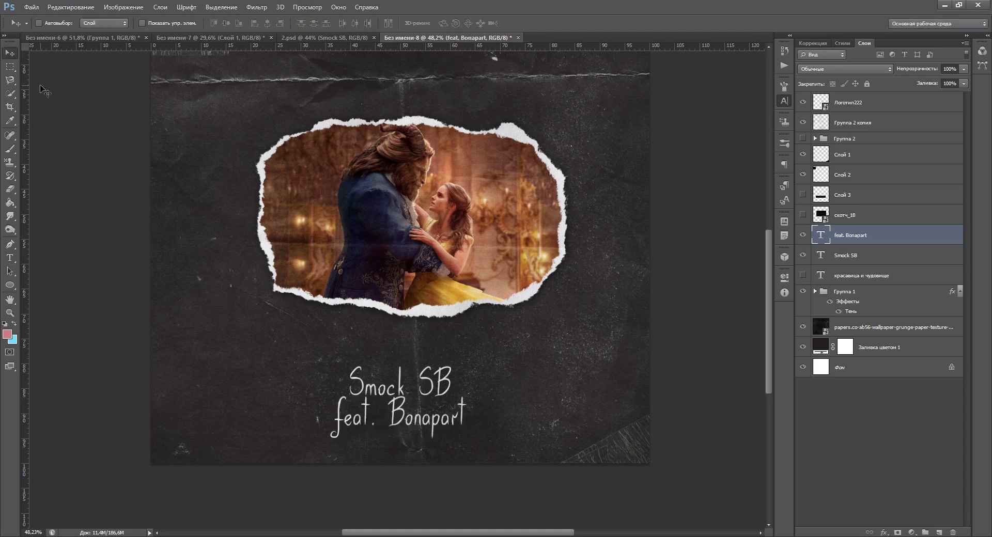
Shrink the feat. Bonapart line and position it beneath Smock SB.
{"action": "key", "text": "ctrl+t"}
{"action": "left_click_drag", "start_coordinate": [461, 392], "coordinate": [404, 408]}
{"action": "key", "text": "Return"}
{"action": "scroll", "coordinate": [402, 362], "scroll_direction": "down", "scroll_amount": 4}
Centre Smock SB and feat. Bonapart horizontally against Фон, and shift the text slightly to the right.
{"action": "left_click", "coordinate": [846, 255], "text": "ctrl"}
{"action": "left_click", "coordinate": [847, 367], "text": "ctrl"}
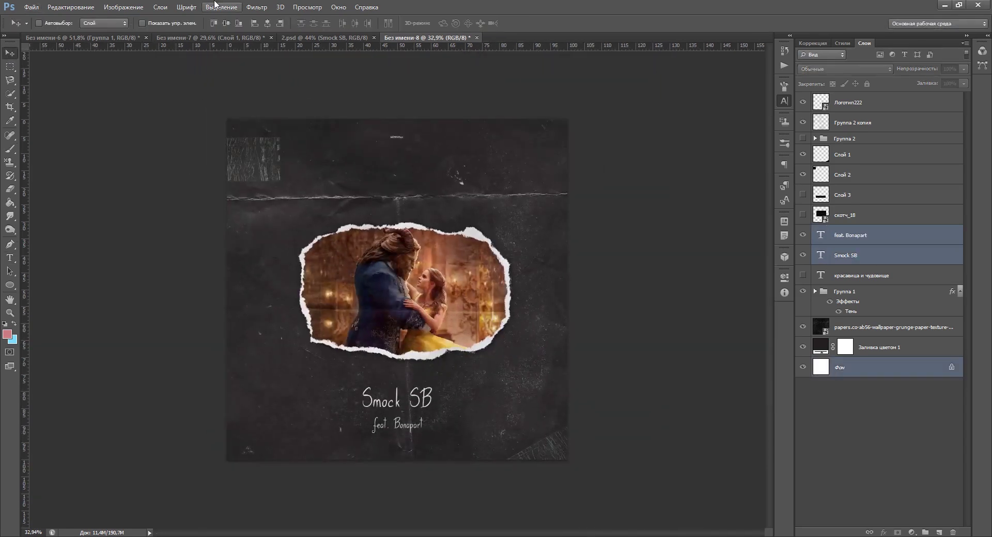
{"action": "left_click", "coordinate": [267, 23]}
{"action": "scroll", "coordinate": [403, 413], "scroll_direction": "up", "scroll_amount": 5}
{"action": "left_click", "coordinate": [846, 255]}
{"action": "left_click_drag", "start_coordinate": [398, 329], "coordinate": [416, 329]}
{"action": "left_click", "coordinate": [851, 236], "text": "ctrl"}
{"action": "scroll", "coordinate": [436, 444], "scroll_direction": "down", "scroll_amount": 3}
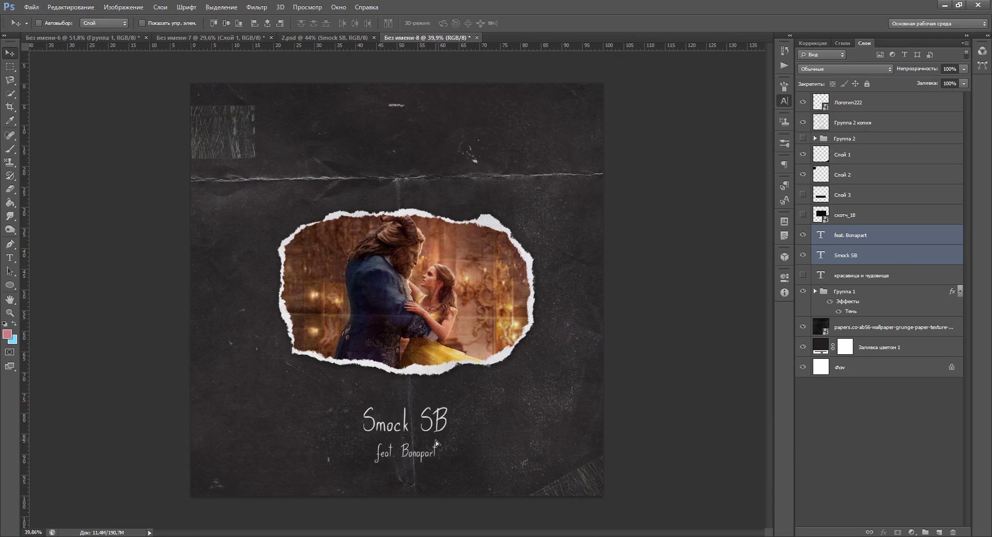
Draw a red rectangle over the whole canvas and place it between Заливка цветом 1 and the black paper texture.
{"action": "left_click", "coordinate": [874, 349]}
{"action": "left_click", "coordinate": [840, 365]}
{"action": "left_click", "coordinate": [939, 532]}
{"action": "key", "text": "shift+F5"}
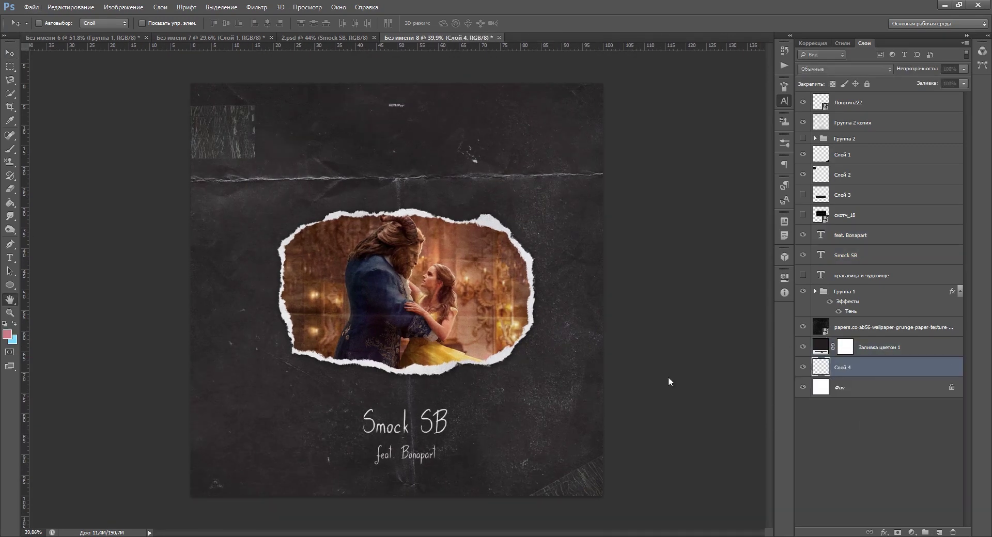
{"action": "key", "text": "u"}
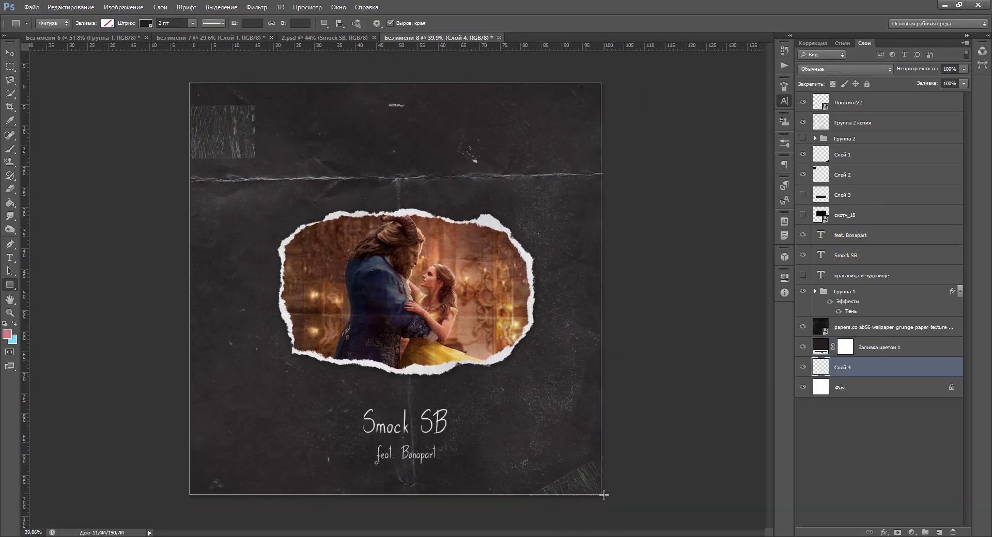
{"action": "key", "text": "v"}
{"action": "key", "text": "ctrl+bracketright"}
{"action": "scroll", "coordinate": [176, 67], "scroll_direction": "up", "scroll_amount": 10}
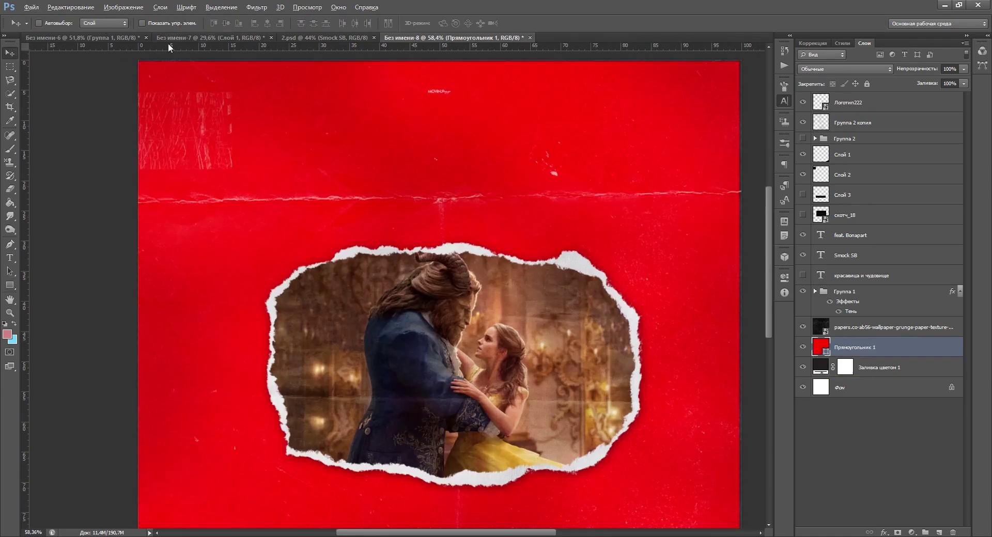
Transform the red rectangle so its edges meet the canvas edges.
{"action": "key", "text": "ctrl+t"}
{"action": "left_click_drag", "start_coordinate": [166, 95], "coordinate": [175, 102]}
{"action": "key", "text": "Return"}
{"action": "key", "text": "ctrl+z"}
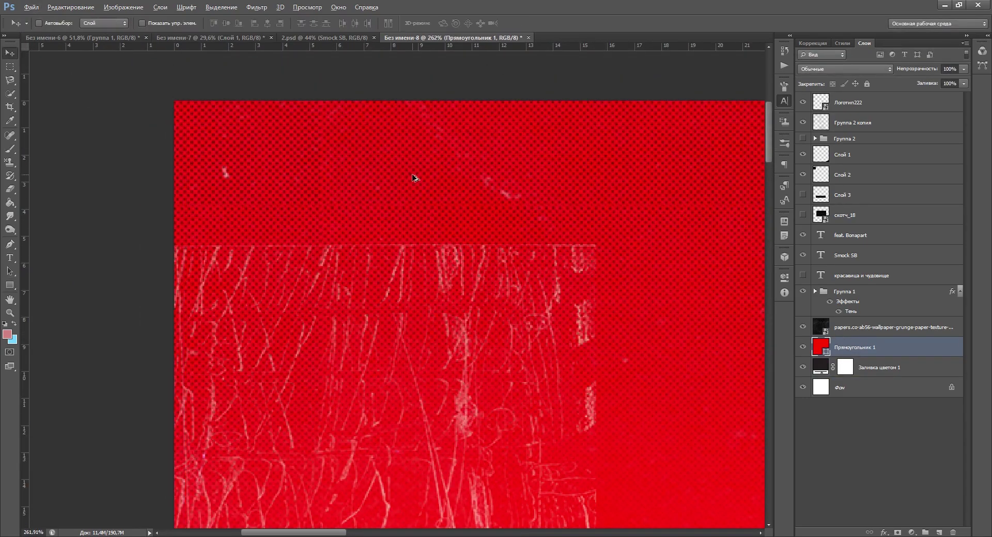
{"action": "scroll", "coordinate": [414, 177], "scroll_direction": "down", "scroll_amount": 10}
{"action": "scroll", "coordinate": [700, 480], "scroll_direction": "up", "scroll_amount": 12}
{"action": "key", "text": "ctrl+t"}
{"action": "key", "text": "Return"}
Transform the Группа 2 копия halftone layer so that its lower edge reaches past the canvas bottom.
{"action": "left_click", "coordinate": [847, 124]}
{"action": "scroll", "coordinate": [679, 365], "scroll_direction": "down", "scroll_amount": 12}
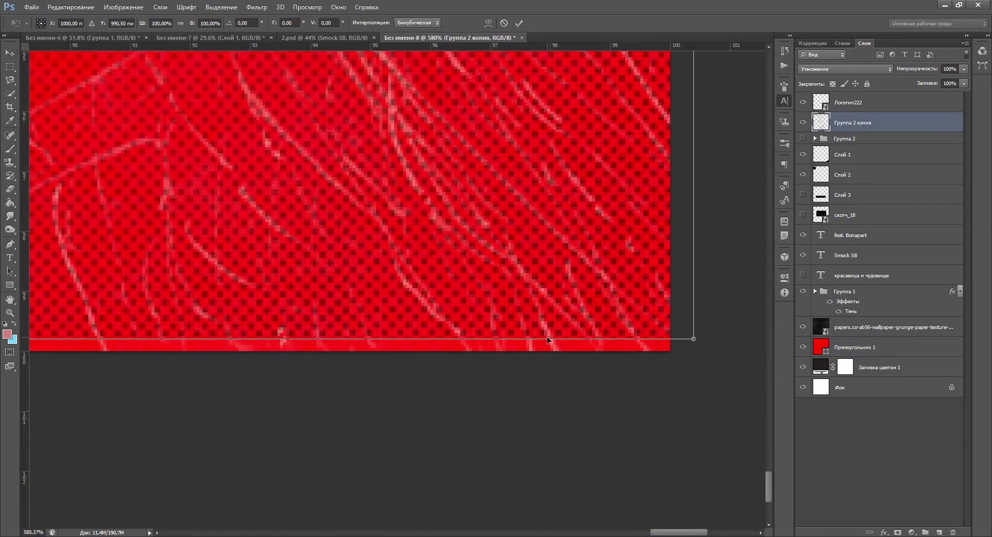
{"action": "scroll", "coordinate": [177, 295], "scroll_direction": "up", "scroll_amount": 6}
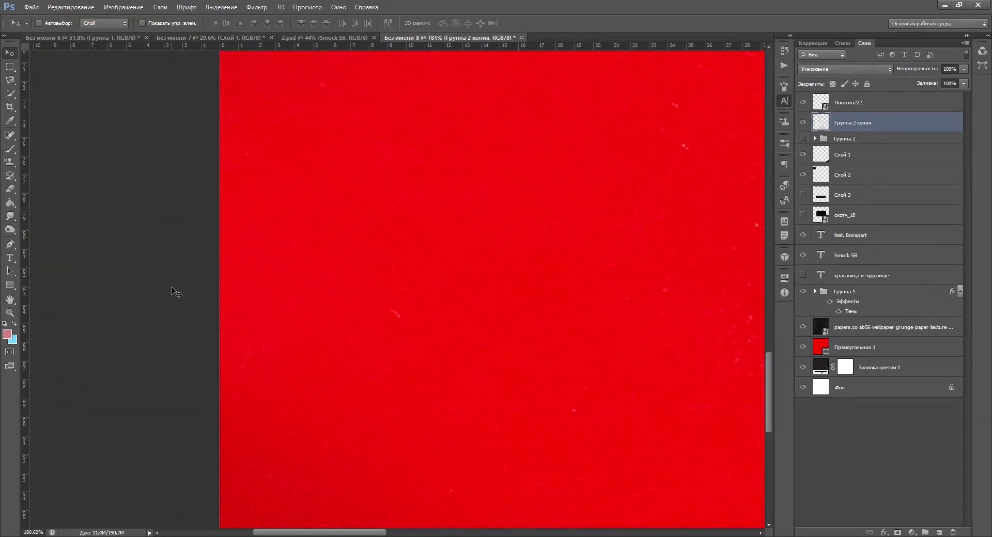
{"action": "scroll", "coordinate": [239, 237], "scroll_direction": "down", "scroll_amount": 8}
Remove the fill from Прямоугольник 1 and give it a red stroke of 22,57 pt.
{"action": "left_click", "coordinate": [865, 347]}
{"action": "key", "text": "u"}
{"action": "left_click", "coordinate": [107, 23]}
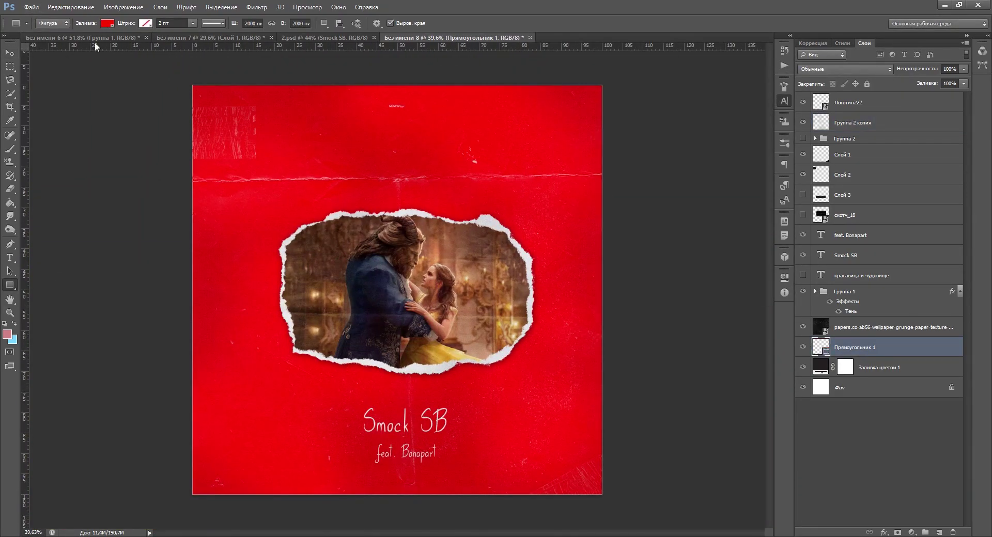
{"action": "left_click", "coordinate": [95, 43]}
{"action": "left_click", "coordinate": [146, 23]}
{"action": "left_click", "coordinate": [134, 66]}
{"action": "left_click", "coordinate": [193, 24]}
{"action": "left_click_drag", "start_coordinate": [196, 37], "coordinate": [211, 37]}
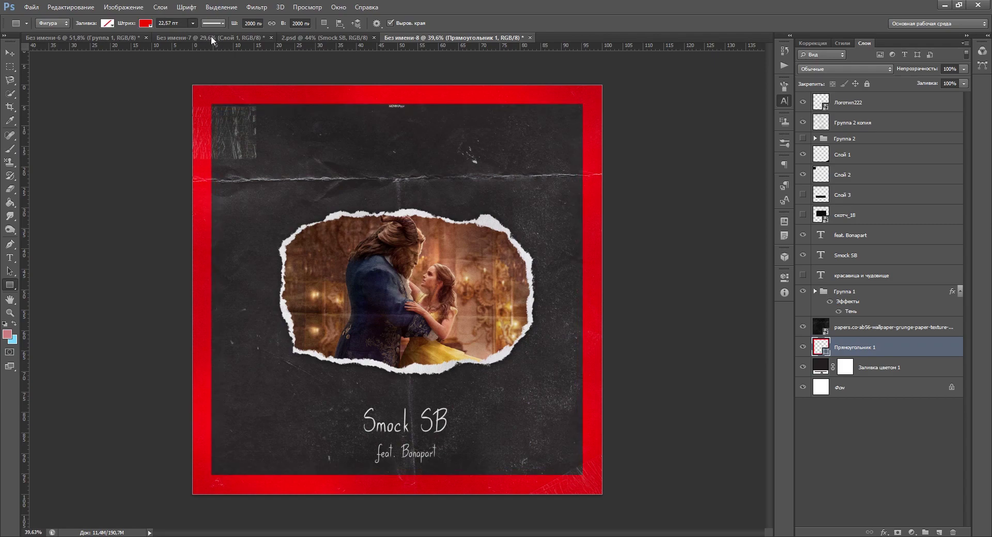
Lower the opacity of Прямоугольник 1 until the red frame is faint against the dark background.
{"action": "scroll", "coordinate": [399, 102], "scroll_direction": "up", "scroll_amount": 12}
{"action": "scroll", "coordinate": [398, 103], "scroll_direction": "down", "scroll_amount": 14}
{"action": "left_click", "coordinate": [964, 69]}
{"action": "left_click_drag", "start_coordinate": [964, 80], "coordinate": [919, 81]}
{"action": "scroll", "coordinate": [370, 330], "scroll_direction": "up", "scroll_amount": 1}
{"action": "scroll", "coordinate": [370, 330], "scroll_direction": "up", "scroll_amount": 6}
Select Smock SB and feat. Bonapart, and place guides at the canvas centre, canvas bottom, photo's lower edge and midway beneath the photo.
{"action": "left_click", "coordinate": [851, 255]}
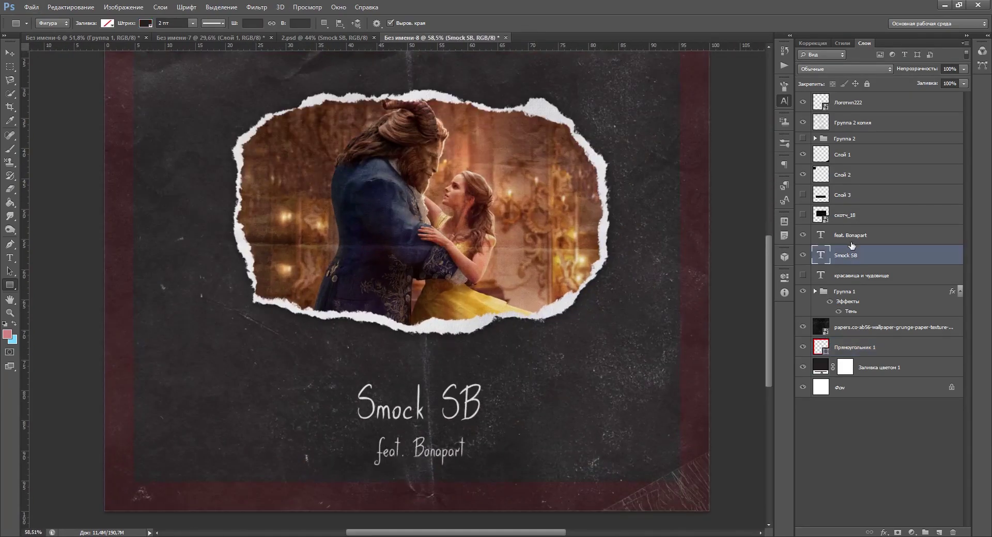
{"action": "left_click", "coordinate": [852, 237], "text": "shift"}
{"action": "scroll", "coordinate": [481, 146], "scroll_direction": "down", "scroll_amount": 6}
{"action": "scroll", "coordinate": [415, 433], "scroll_direction": "up", "scroll_amount": 7}
{"action": "left_click_drag", "start_coordinate": [422, 47], "coordinate": [423, 286]}
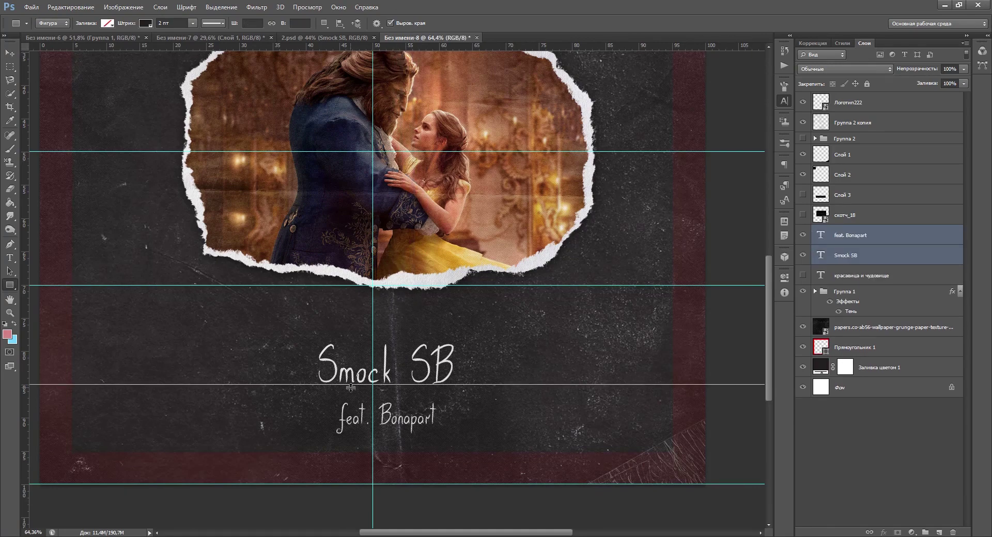
Move Smock SB and feat. Bonapart together slightly up and left to centre them on the vertical guide.
{"action": "scroll", "coordinate": [352, 352], "scroll_direction": "up", "scroll_amount": 3}
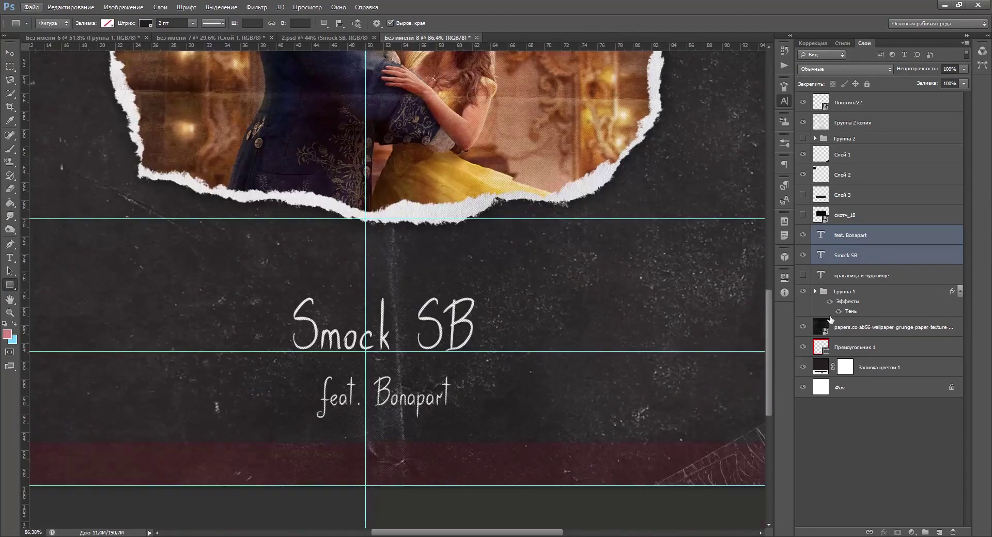
{"action": "key", "text": "ctrl+t"}
{"action": "left_click_drag", "start_coordinate": [331, 341], "coordinate": [313, 333]}
{"action": "key", "text": "Return"}
{"action": "scroll", "coordinate": [313, 333], "scroll_direction": "down", "scroll_amount": 10}
{"action": "scroll", "coordinate": [313, 333], "scroll_direction": "up", "scroll_amount": 4}
Hide the guides and the red frame layer Прямоугольник 1.
{"action": "key", "text": "ctrl+h"}
{"action": "left_click", "coordinate": [803, 348]}
{"action": "scroll", "coordinate": [414, 481], "scroll_direction": "down", "scroll_amount": 2}
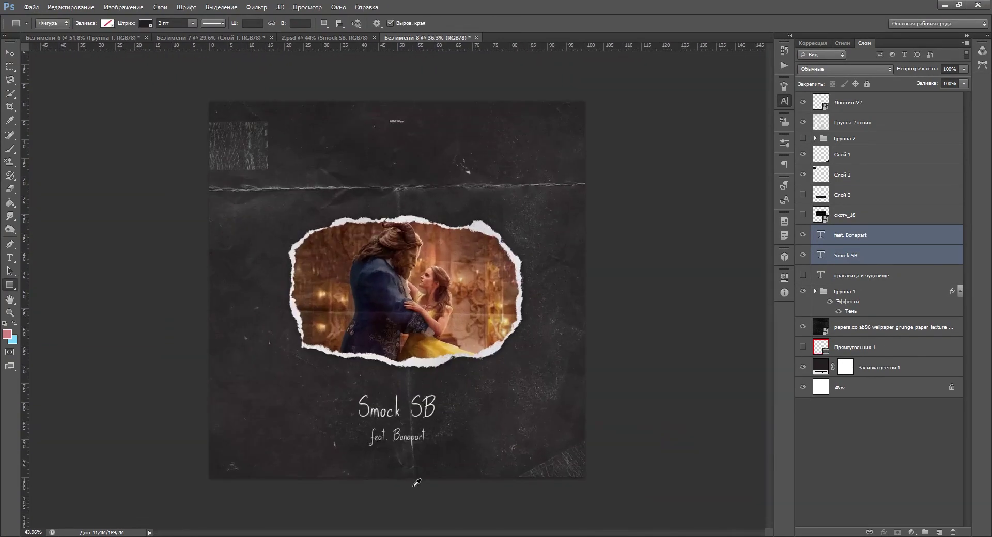
{"action": "scroll", "coordinate": [453, 363], "scroll_direction": "up", "scroll_amount": 10}
Paste the copied white-speckle snow image above Группа 1, then scale and position it to cover the whole canvas.
{"action": "left_click", "coordinate": [847, 292]}
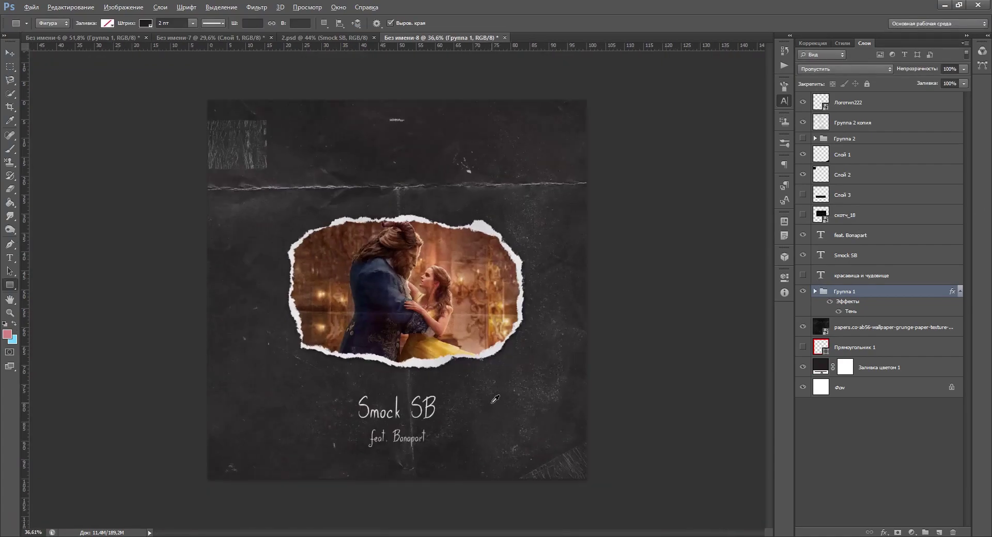
{"action": "scroll", "coordinate": [437, 395], "scroll_direction": "up", "scroll_amount": 9}
{"action": "scroll", "coordinate": [408, 424], "scroll_direction": "down", "scroll_amount": 10}
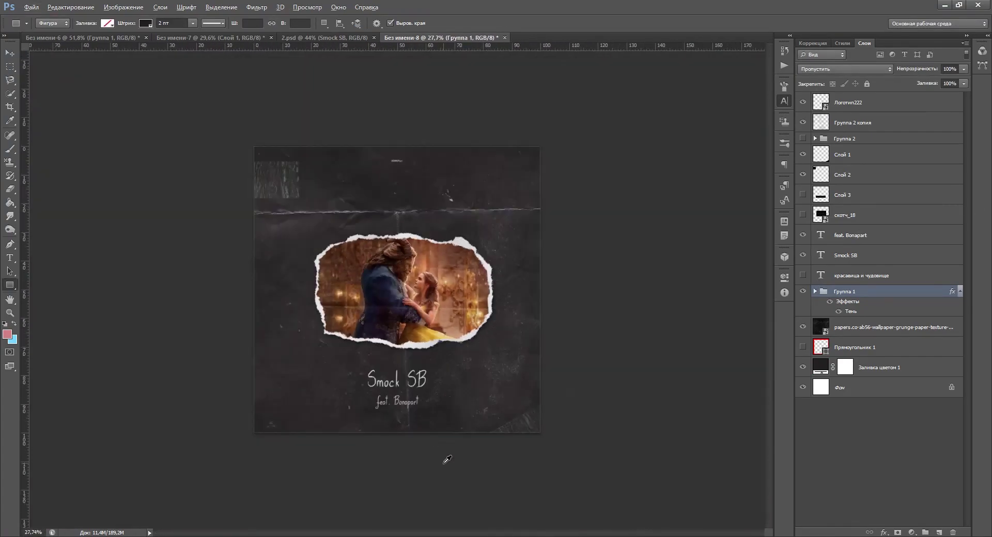
{"action": "scroll", "coordinate": [443, 299], "scroll_direction": "up", "scroll_amount": 5}
{"action": "scroll", "coordinate": [442, 297], "scroll_direction": "down", "scroll_amount": 4}
{"action": "scroll", "coordinate": [444, 293], "scroll_direction": "up", "scroll_amount": 1}
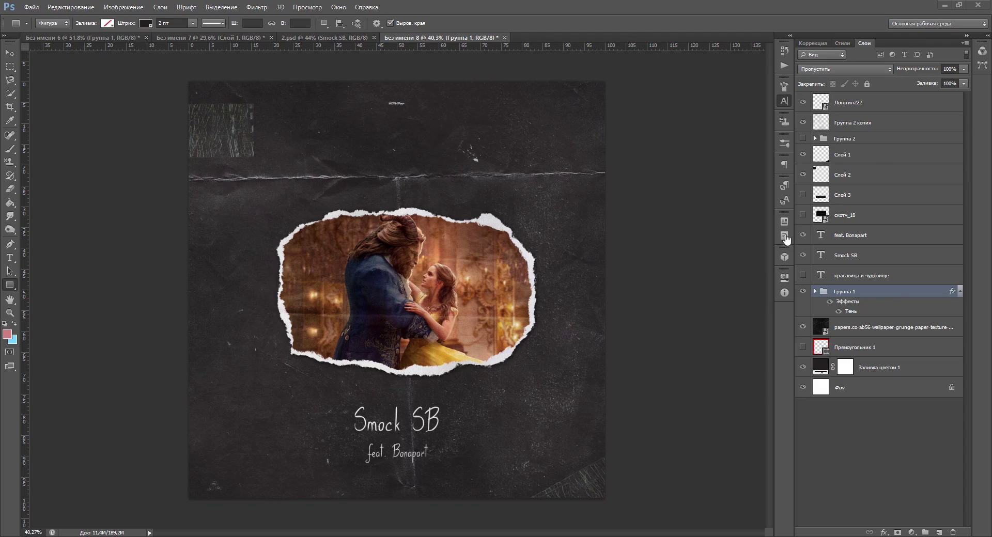
{"action": "key", "text": "ctrl+v"}
{"action": "key", "text": "ctrl+t"}
{"action": "scroll", "coordinate": [379, 375], "scroll_direction": "down", "scroll_amount": 4}
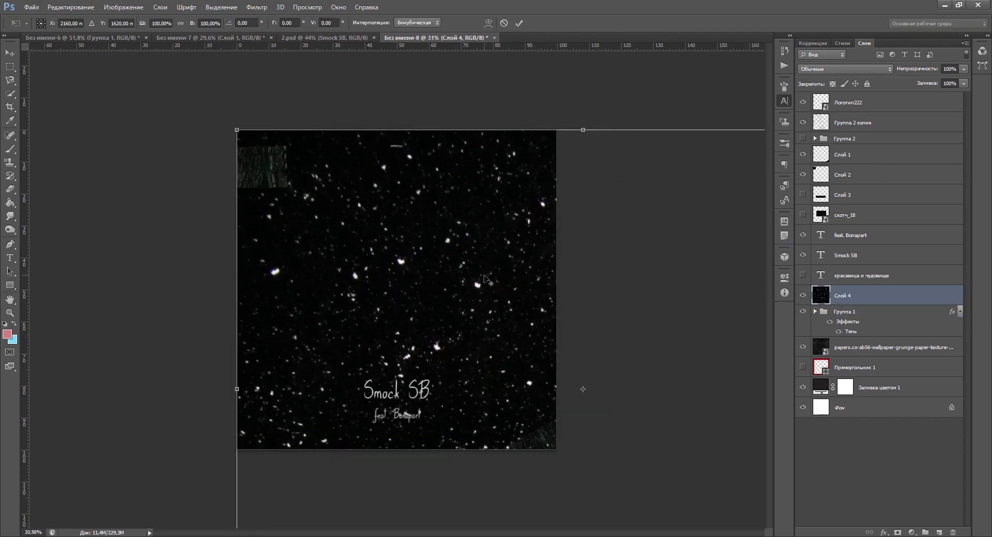
{"action": "left_click_drag", "start_coordinate": [730, 515], "coordinate": [622, 434]}
{"action": "left_click_drag", "start_coordinate": [580, 273], "coordinate": [528, 274]}
{"action": "key", "text": "Return"}
{"action": "scroll", "coordinate": [528, 273], "scroll_direction": "up", "scroll_amount": 4}
Move Слой 4 to the top of the layer stack, set its blend mode to Экран and its opacity to 27%.
{"action": "left_click_drag", "start_coordinate": [873, 296], "coordinate": [876, 94]}
{"action": "left_click", "coordinate": [827, 70]}
{"action": "left_click", "coordinate": [822, 160]}
{"action": "key", "text": "v"}
{"action": "scroll", "coordinate": [588, 271], "scroll_direction": "down", "scroll_amount": 1}
{"action": "scroll", "coordinate": [587, 272], "scroll_direction": "up", "scroll_amount": 1}
{"action": "key", "text": "2"}
{"action": "key", "text": "7"}
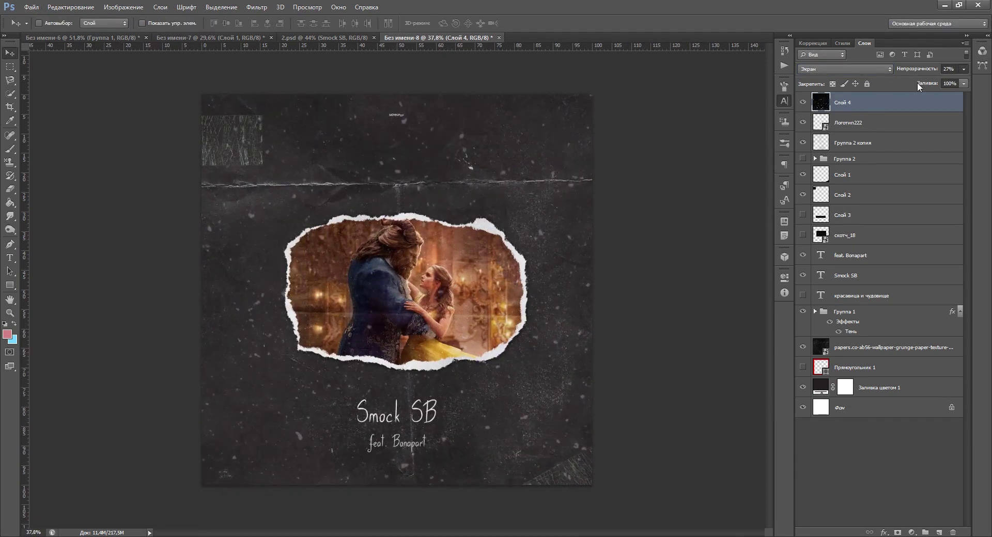
{"action": "left_click", "coordinate": [802, 102]}
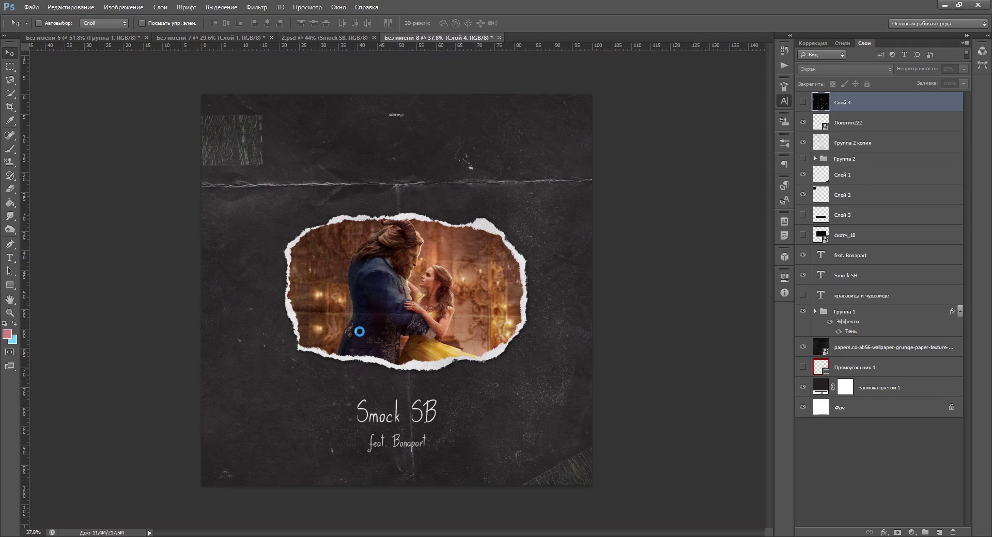
{"action": "left_click_drag", "start_coordinate": [593, 180], "coordinate": [689, 126]}
{"action": "left_click_drag", "start_coordinate": [413, 289], "coordinate": [393, 363]}
{"action": "scroll", "coordinate": [397, 290], "scroll_direction": "down", "scroll_amount": 3}
{"action": "left_click_drag", "start_coordinate": [554, 237], "coordinate": [634, 191]}
{"action": "left_click_drag", "start_coordinate": [460, 337], "coordinate": [434, 331]}
{"action": "left_click_drag", "start_coordinate": [606, 186], "coordinate": [628, 174]}
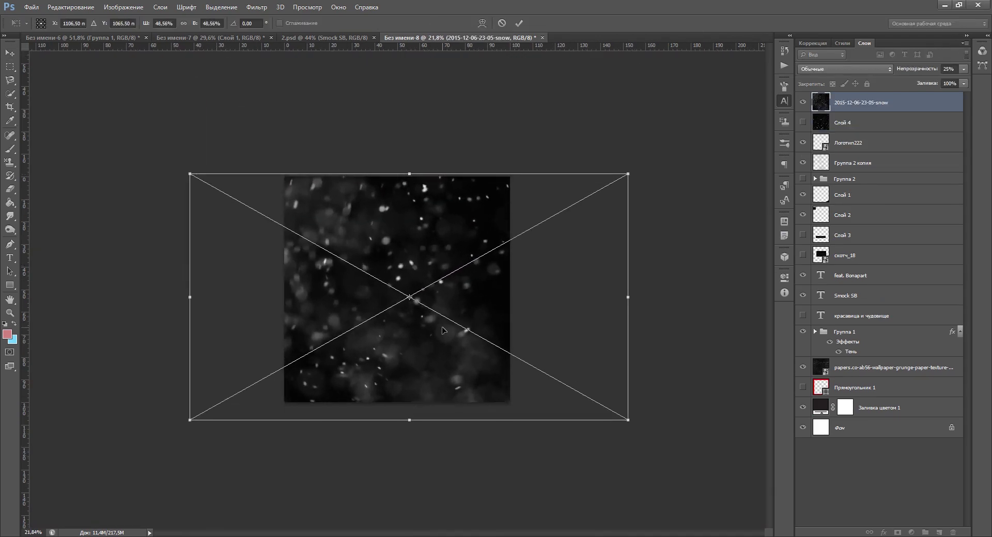
{"action": "key", "text": "Return"}
{"action": "scroll", "coordinate": [429, 321], "scroll_direction": "up", "scroll_amount": 4}
{"action": "left_click_drag", "start_coordinate": [392, 331], "coordinate": [476, 305]}
{"action": "scroll", "coordinate": [824, 72], "scroll_direction": "down", "scroll_amount": 8}
{"action": "scroll", "coordinate": [476, 304], "scroll_direction": "up", "scroll_amount": 2}
{"action": "scroll", "coordinate": [478, 305], "scroll_direction": "down", "scroll_amount": 1}
{"action": "key", "text": "ctrl+t"}
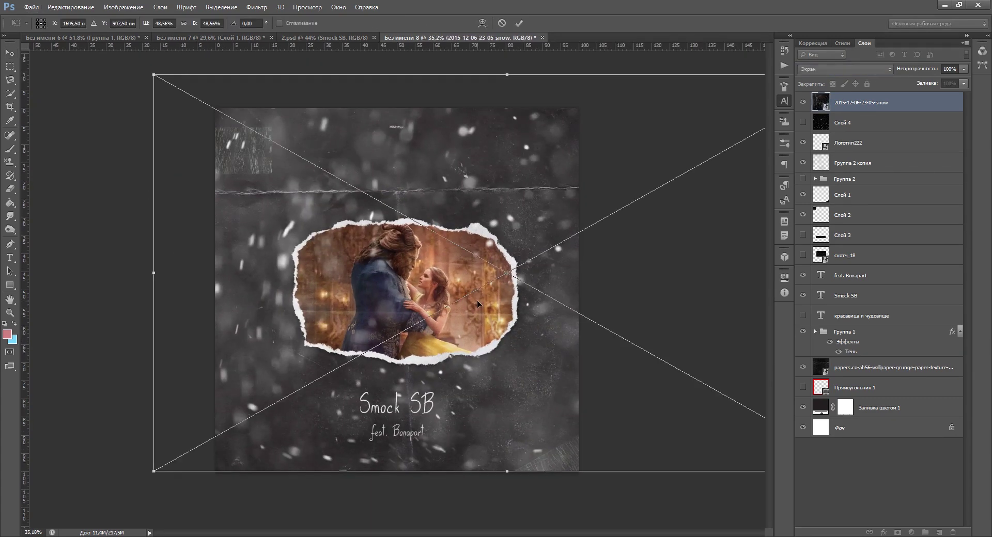
{"action": "scroll", "coordinate": [477, 305], "scroll_direction": "down", "scroll_amount": 3}
{"action": "left_click_drag", "start_coordinate": [214, 128], "coordinate": [246, 163]}
{"action": "key", "text": "Return"}
{"action": "scroll", "coordinate": [440, 181], "scroll_direction": "up", "scroll_amount": 4}
{"action": "left_click_drag", "start_coordinate": [932, 88], "coordinate": [926, 84]}
{"action": "left_click", "coordinate": [675, 291]}
{"action": "scroll", "coordinate": [675, 291], "scroll_direction": "down", "scroll_amount": 2}
{"action": "left_click", "coordinate": [803, 102]}
{"action": "left_click", "coordinate": [802, 122]}
{"action": "left_click", "coordinate": [803, 102]}
{"action": "scroll", "coordinate": [439, 327], "scroll_direction": "down", "scroll_amount": 3}
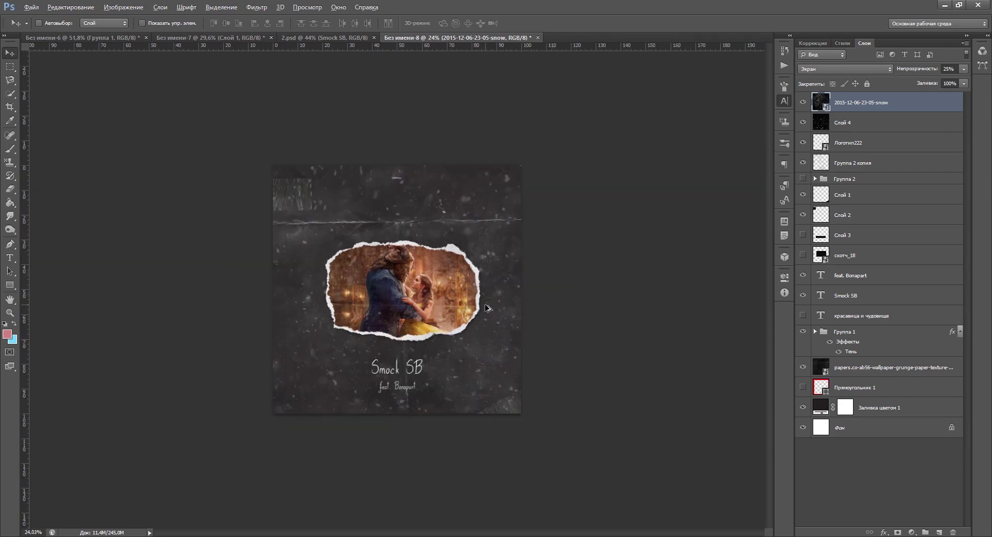
{"action": "scroll", "coordinate": [439, 326], "scroll_direction": "up", "scroll_amount": 5}
{"action": "left_click", "coordinate": [873, 123]}
{"action": "left_click", "coordinate": [963, 69]}
{"action": "left_click", "coordinate": [886, 103]}
{"action": "left_click", "coordinate": [964, 69]}
{"action": "left_click_drag", "start_coordinate": [927, 80], "coordinate": [923, 79]}
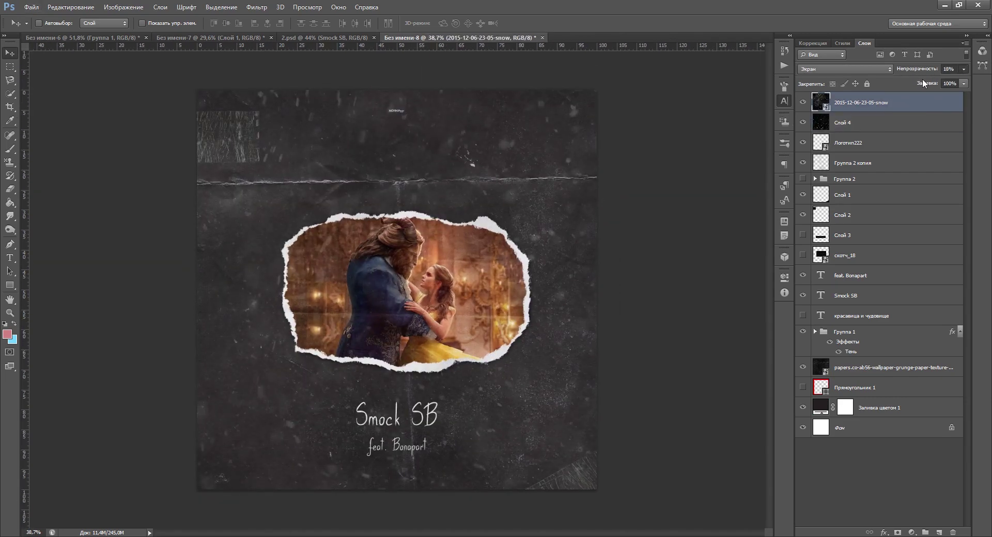
{"action": "scroll", "coordinate": [689, 269], "scroll_direction": "up", "scroll_amount": 1}
{"action": "left_click", "coordinate": [873, 123]}
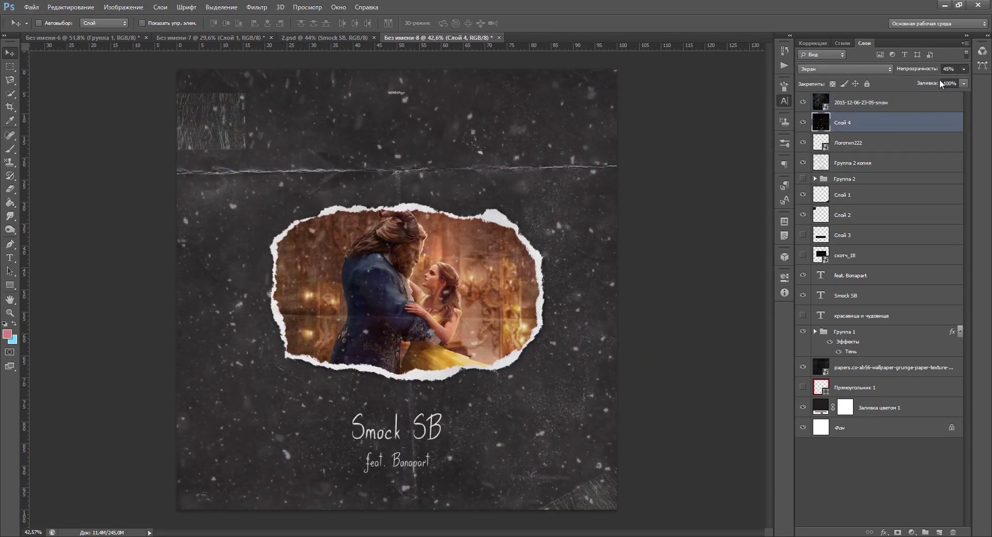
{"action": "scroll", "coordinate": [717, 225], "scroll_direction": "down", "scroll_amount": 1}
Try a muted purple colour for the Заливка цветом 1 background.
{"action": "double_click", "coordinate": [816, 410]}
{"action": "left_click", "coordinate": [600, 422]}
{"action": "left_click", "coordinate": [641, 394]}
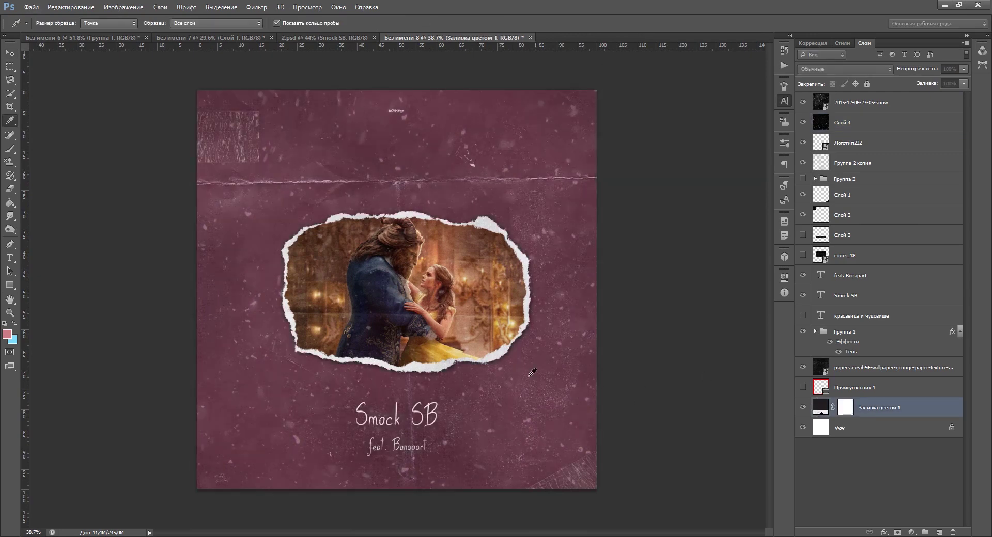
{"action": "left_click", "coordinate": [743, 433]}
{"action": "left_click", "coordinate": [680, 417]}
{"action": "left_click", "coordinate": [810, 319]}
{"action": "scroll", "coordinate": [469, 361], "scroll_direction": "down", "scroll_amount": 3}
{"action": "scroll", "coordinate": [469, 361], "scroll_direction": "up", "scroll_amount": 4}
Compare the cover with the designs in 2.psd and Без имени-7.
{"action": "left_click", "coordinate": [346, 37]}
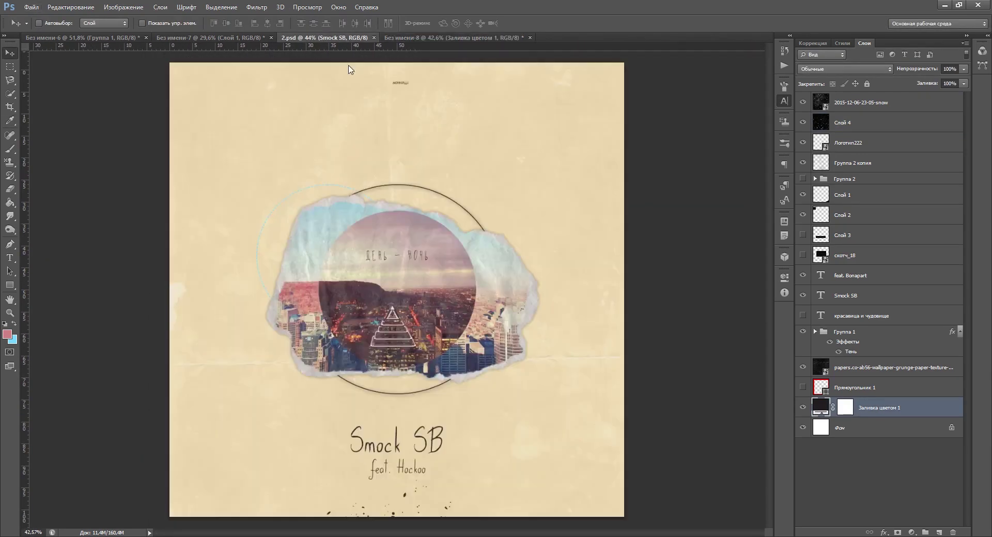
{"action": "left_click", "coordinate": [257, 38]}
{"action": "left_click", "coordinate": [417, 38]}
Add a Curves adjustment above the krasavica-i-chudovische photo in Группа 1 and adjust the photo layer's opacity.
{"action": "scroll", "coordinate": [442, 330], "scroll_direction": "up", "scroll_amount": 4}
{"action": "left_click", "coordinate": [816, 332]}
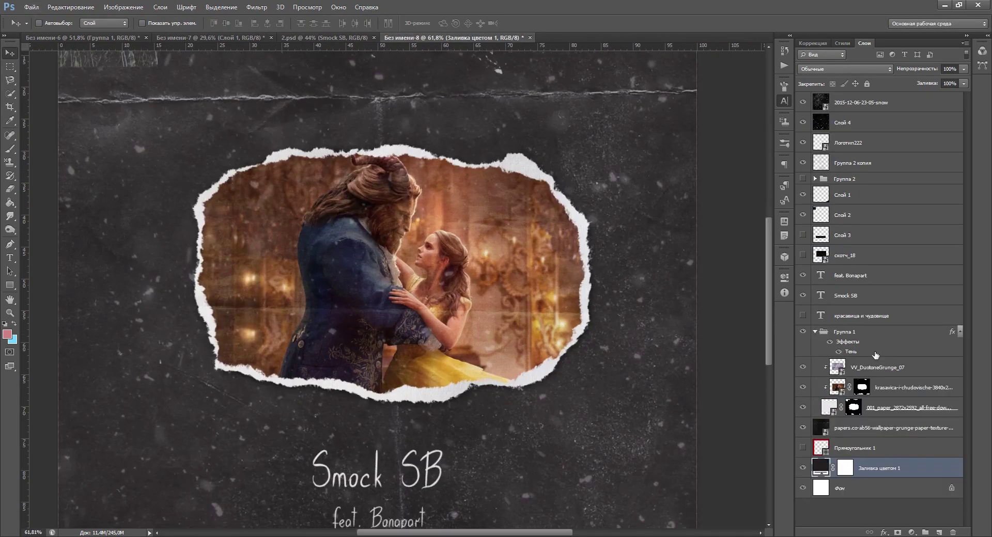
{"action": "left_click", "coordinate": [899, 388]}
{"action": "left_click_drag", "start_coordinate": [956, 81], "coordinate": [967, 81]}
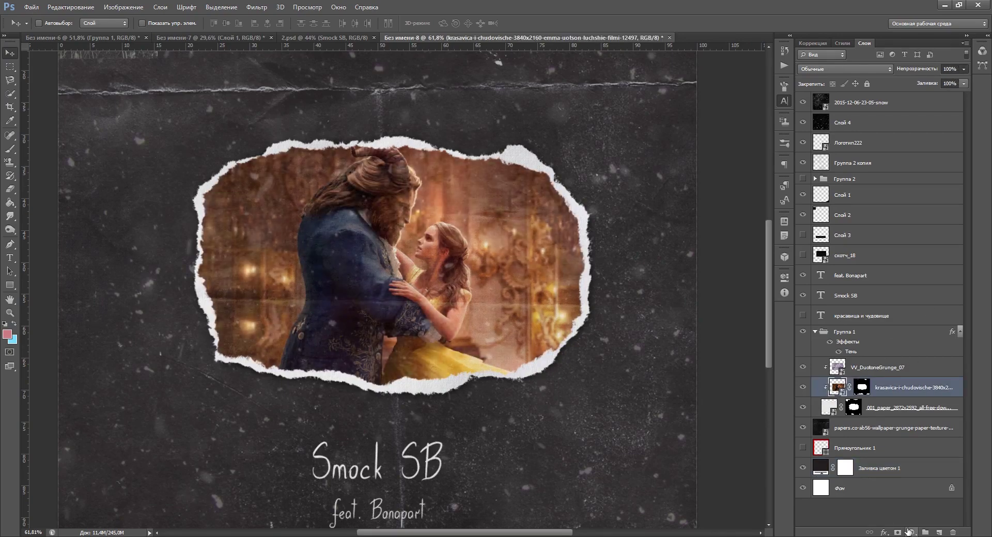
{"action": "left_click", "coordinate": [912, 533]}
{"action": "left_click", "coordinate": [833, 392]}
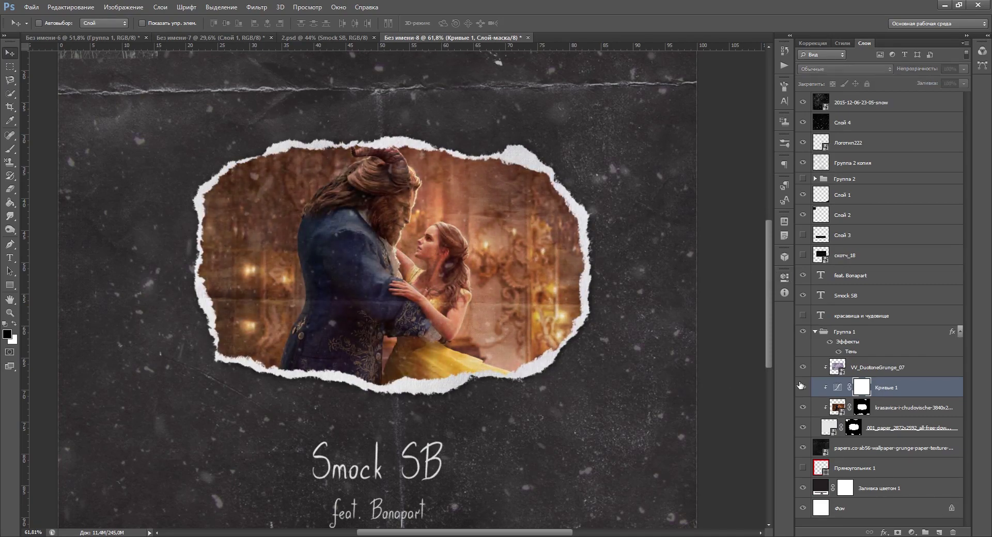
{"action": "left_click", "coordinate": [899, 407]}
{"action": "left_click_drag", "start_coordinate": [963, 68], "coordinate": [956, 83]}
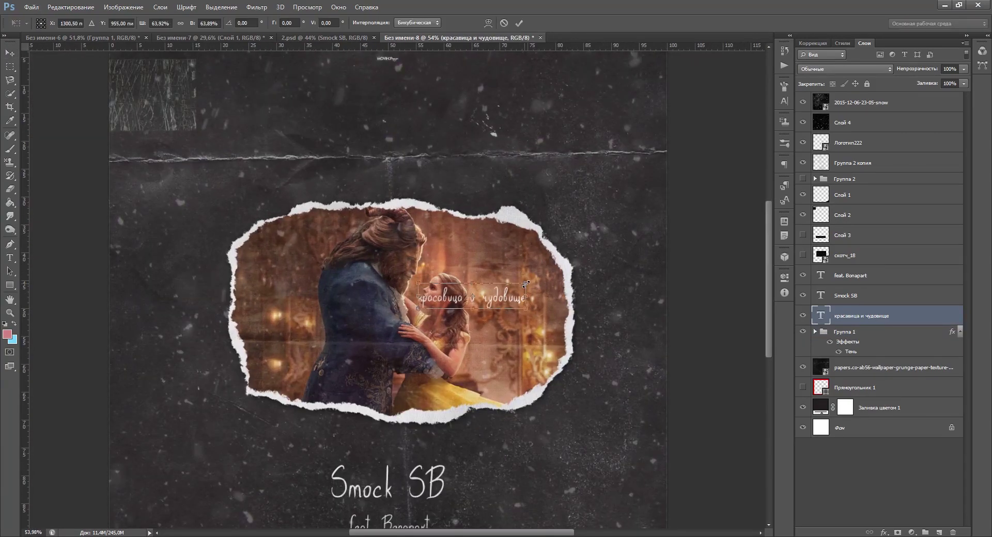
Move the small красавица и чудовище title off the photo and place it centrally just above the torn edge.
{"action": "scroll", "coordinate": [491, 247], "scroll_direction": "up", "scroll_amount": 2}
{"action": "scroll", "coordinate": [490, 248], "scroll_direction": "down", "scroll_amount": 12}
{"action": "left_click_drag", "start_coordinate": [465, 256], "coordinate": [407, 175]}
{"action": "scroll", "coordinate": [385, 279], "scroll_direction": "up", "scroll_amount": 2}
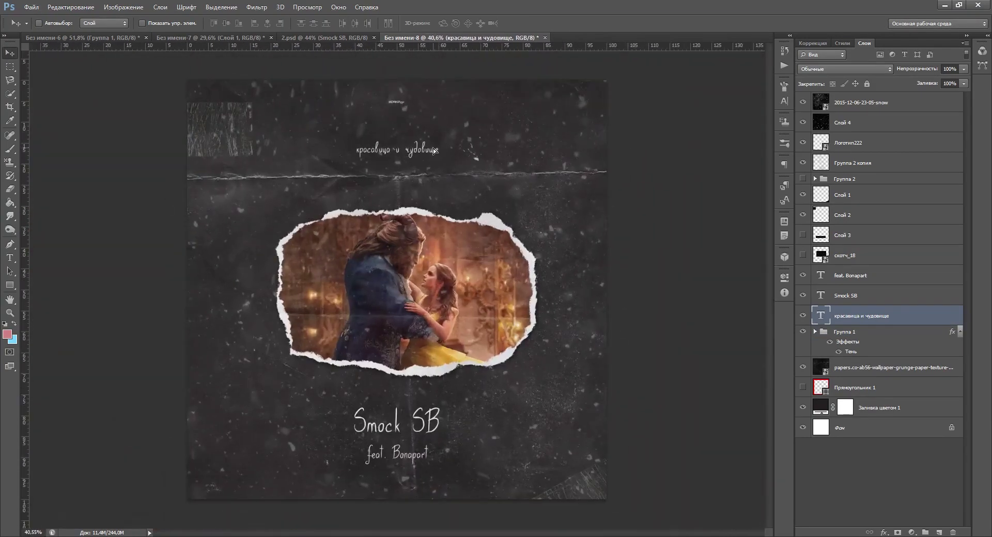
{"action": "scroll", "coordinate": [382, 295], "scroll_direction": "up", "scroll_amount": 1}
{"action": "scroll", "coordinate": [465, 361], "scroll_direction": "up", "scroll_amount": 1}
{"action": "left_click_drag", "start_coordinate": [461, 155], "coordinate": [456, 187]}
{"action": "scroll", "coordinate": [464, 360], "scroll_direction": "up", "scroll_amount": 2}
{"action": "scroll", "coordinate": [543, 258], "scroll_direction": "down", "scroll_amount": 2}
Flip the black papers.co paper texture vertically so its horizontal crease runs beneath the photo.
{"action": "left_click", "coordinate": [893, 368]}
{"action": "key", "text": "ctrl+t"}
{"action": "left_click", "coordinate": [448, 438]}
{"action": "left_click", "coordinate": [506, 374]}
{"action": "right_click", "coordinate": [480, 300]}
{"action": "left_click", "coordinate": [508, 436]}
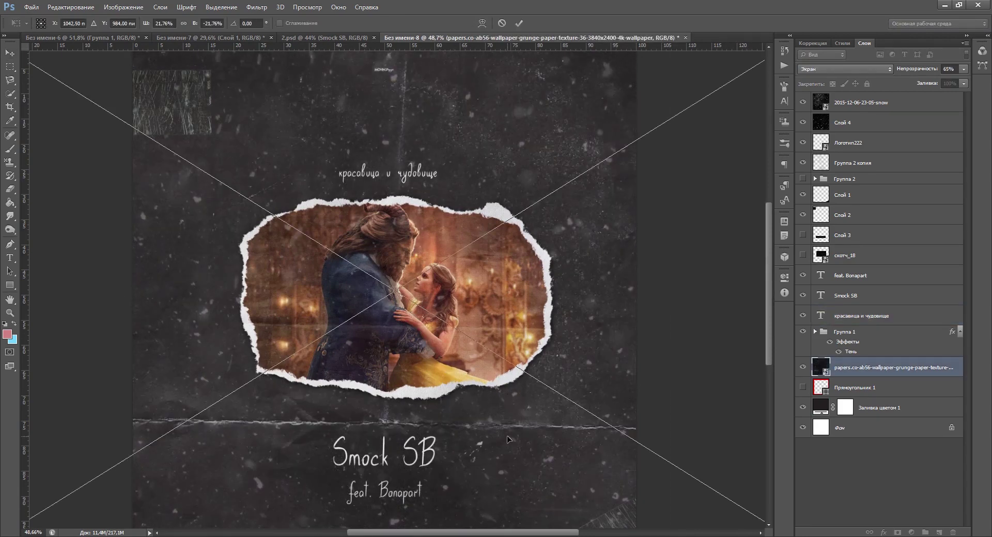
{"action": "key", "text": "Return"}
{"action": "scroll", "coordinate": [481, 155], "scroll_direction": "up", "scroll_amount": 1}
Move the красавица и чудовище title higher above the photo, keeping it centred.
{"action": "left_click", "coordinate": [862, 316]}
{"action": "left_click_drag", "start_coordinate": [468, 179], "coordinate": [505, 170]}
{"action": "scroll", "coordinate": [541, 323], "scroll_direction": "down", "scroll_amount": 8}
{"action": "scroll", "coordinate": [544, 327], "scroll_direction": "up", "scroll_amount": 3}
{"action": "scroll", "coordinate": [437, 227], "scroll_direction": "up", "scroll_amount": 6}
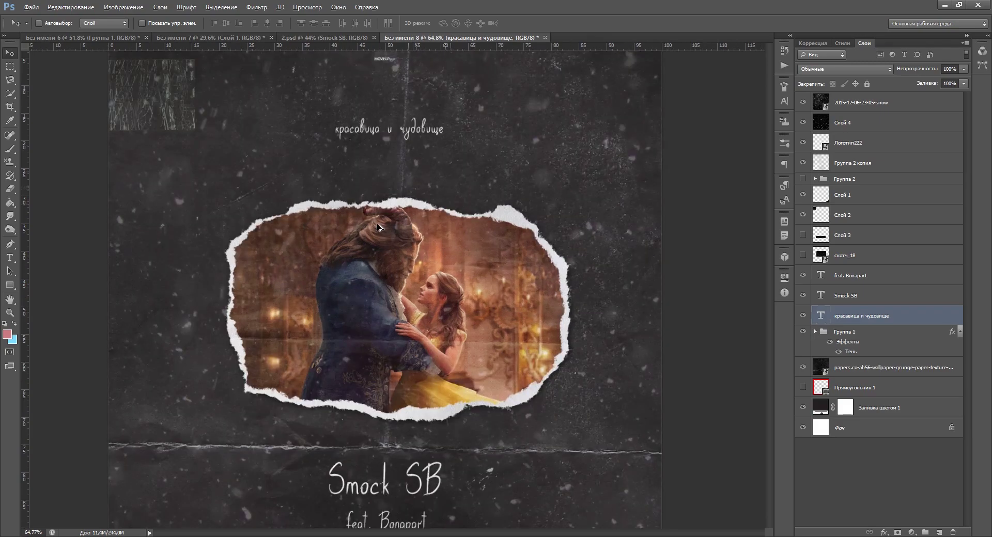
{"action": "scroll", "coordinate": [416, 288], "scroll_direction": "down", "scroll_amount": 2}
{"action": "scroll", "coordinate": [416, 288], "scroll_direction": "down", "scroll_amount": 3}
{"action": "scroll", "coordinate": [437, 202], "scroll_direction": "up", "scroll_amount": 6}
{"action": "scroll", "coordinate": [437, 202], "scroll_direction": "down", "scroll_amount": 6}
Add horizontal guides beneath the title and at the photo's upper edge, and adjust Группа 1 vertically, ending slightly higher.
{"action": "left_click_drag", "start_coordinate": [385, 47], "coordinate": [376, 152]}
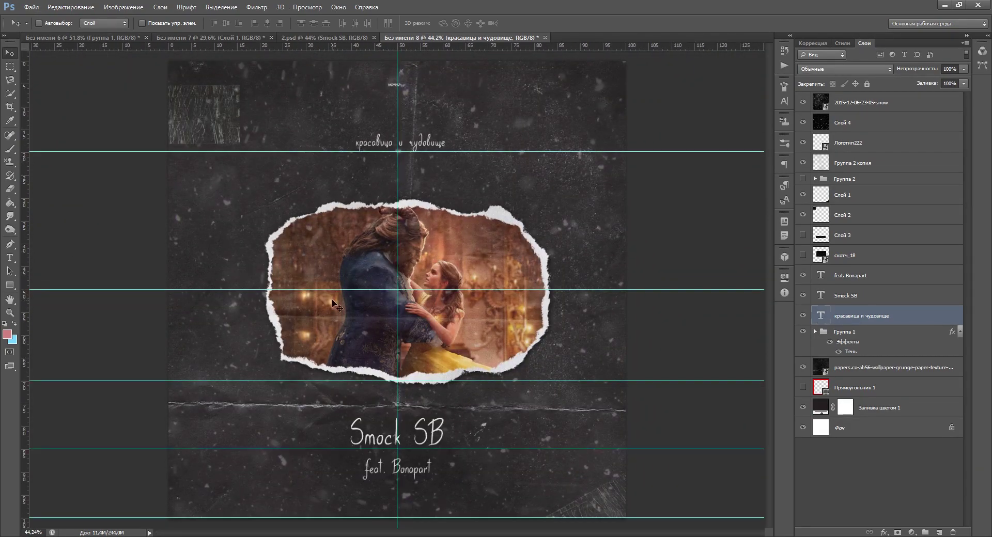
{"action": "left_click", "coordinate": [857, 337]}
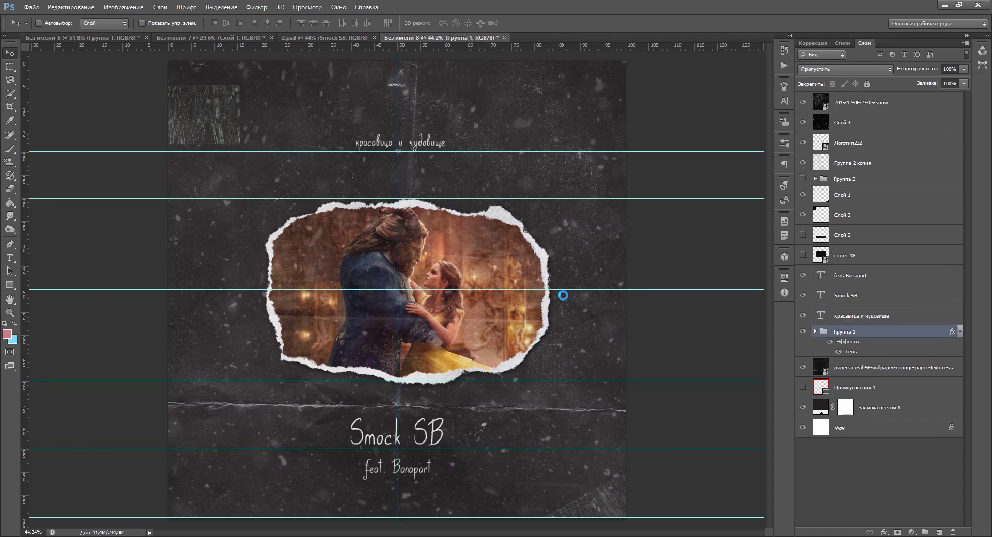
{"action": "left_click_drag", "start_coordinate": [468, 308], "coordinate": [466, 299]}
{"action": "key", "text": "Down"}
{"action": "key", "text": "Down"}
{"action": "key", "text": "Down"}
{"action": "key", "text": "Down"}
{"action": "key", "text": "Down"}
{"action": "key", "text": "Down"}
{"action": "key", "text": "Down"}
{"action": "key", "text": "Down"}
{"action": "key", "text": "Down"}
{"action": "key", "text": "Down"}
{"action": "key", "text": "Down"}
{"action": "key", "text": "Down"}
{"action": "key", "text": "Down"}
{"action": "key", "text": "Down"}
{"action": "key", "text": "Down"}
{"action": "key", "text": "Down"}
{"action": "key", "text": "Down"}
{"action": "key", "text": "Down"}
{"action": "key", "text": "Down"}
{"action": "key", "text": "Down"}
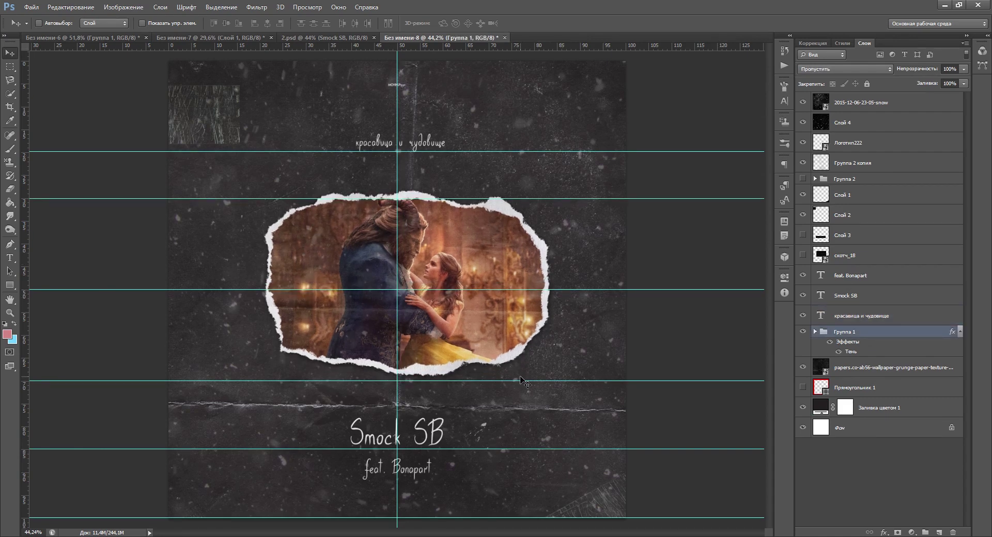
Nudge Группа 1 down so the photo's upper torn edge starts at the horizontal guide and its lower edge meets the guide beneath.
{"action": "key", "text": "Down"}
{"action": "key", "text": "Down"}
{"action": "key", "text": "Down"}
{"action": "key", "text": "Down"}
{"action": "key", "text": "Down"}
{"action": "key", "text": "Down"}
{"action": "key", "text": "Down"}
{"action": "key", "text": "Down"}
{"action": "key", "text": "Down"}
{"action": "key", "text": "Down"}
{"action": "key", "text": "Down"}
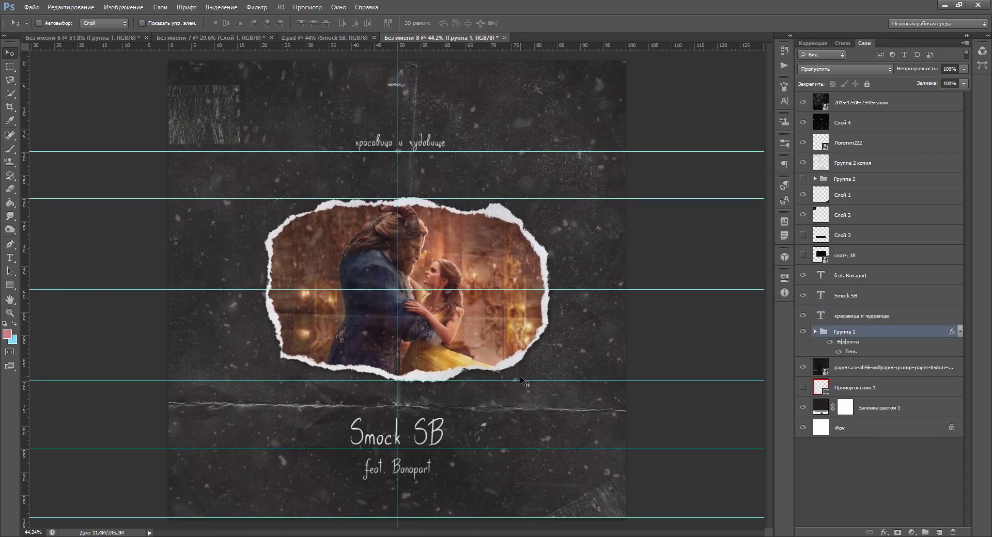
Nudge Группа 1 horizontally to the left until the torn-paper photo sits centred on the vertical guide.
{"action": "key", "text": "Left"}
{"action": "key", "text": "Left"}
{"action": "key", "text": "Left"}
{"action": "key", "text": "Left"}
{"action": "key", "text": "Left"}
{"action": "key", "text": "Left"}
{"action": "key", "text": "Left"}
{"action": "key", "text": "Left"}
{"action": "key", "text": "Left"}
{"action": "key", "text": "Left"}
{"action": "key", "text": "Left"}
{"action": "key", "text": "Left"}
{"action": "key", "text": "Left"}
{"action": "key", "text": "Left"}
{"action": "key", "text": "Left"}
{"action": "key", "text": "Left"}
{"action": "key", "text": "Left"}
{"action": "key", "text": "Left"}
{"action": "key", "text": "Left"}
{"action": "key", "text": "Left"}
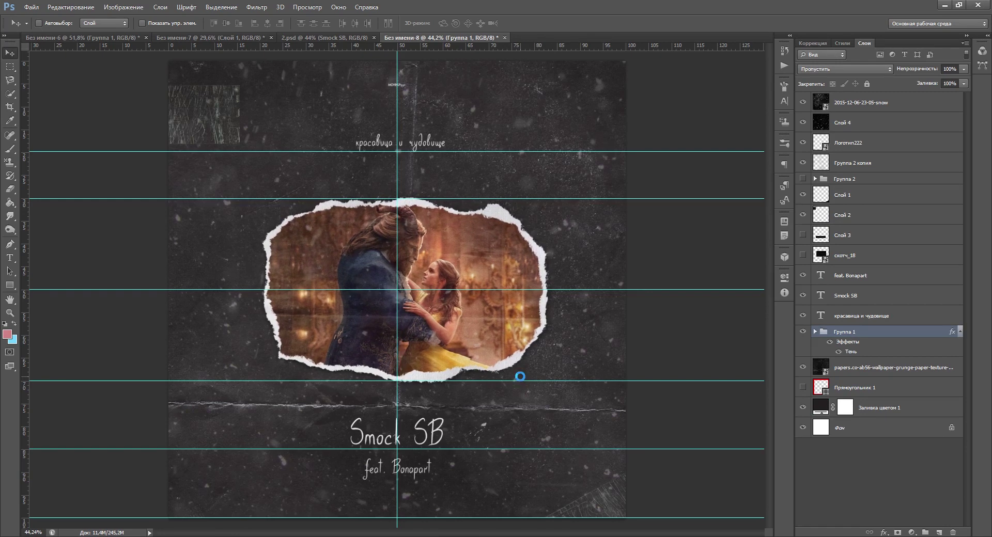
{"action": "key", "text": "Left"}
{"action": "key", "text": "Left"}
{"action": "key", "text": "Left"}
{"action": "key", "text": "Left"}
{"action": "key", "text": "Left"}
{"action": "key", "text": "Left"}
{"action": "key", "text": "Left"}
{"action": "key", "text": "Left"}
{"action": "key", "text": "Left"}
{"action": "key", "text": "Left"}
{"action": "key", "text": "Left"}
{"action": "key", "text": "Left"}
{"action": "key", "text": "Left"}
{"action": "key", "text": "Left"}
{"action": "key", "text": "Left"}
{"action": "key", "text": "Left"}
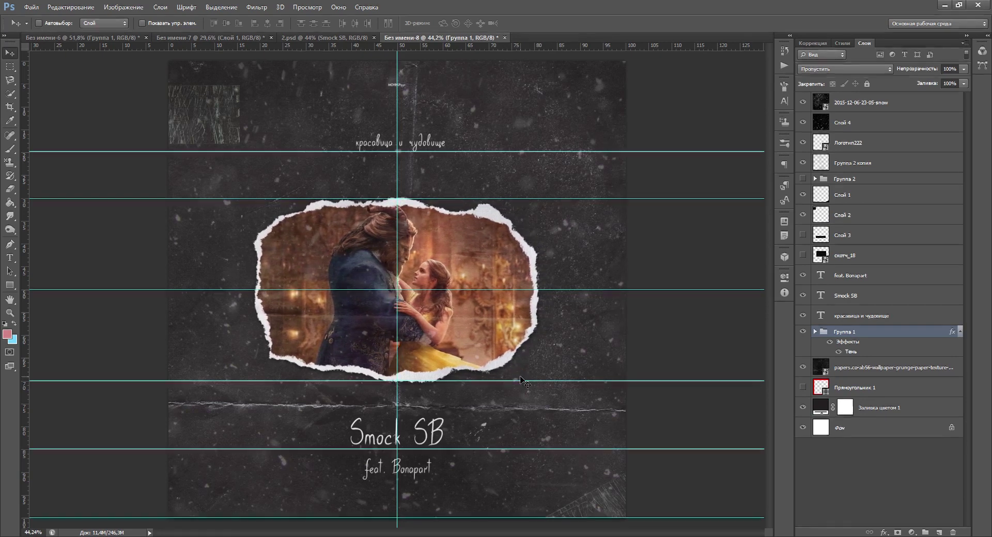
{"action": "key", "text": "Right"}
{"action": "key", "text": "Right"}
{"action": "key", "text": "Right"}
{"action": "key", "text": "Right"}
{"action": "key", "text": "Right"}
{"action": "key", "text": "Right"}
{"action": "scroll", "coordinate": [446, 364], "scroll_direction": "down", "scroll_amount": 5}
{"action": "scroll", "coordinate": [400, 297], "scroll_direction": "up", "scroll_amount": 5}
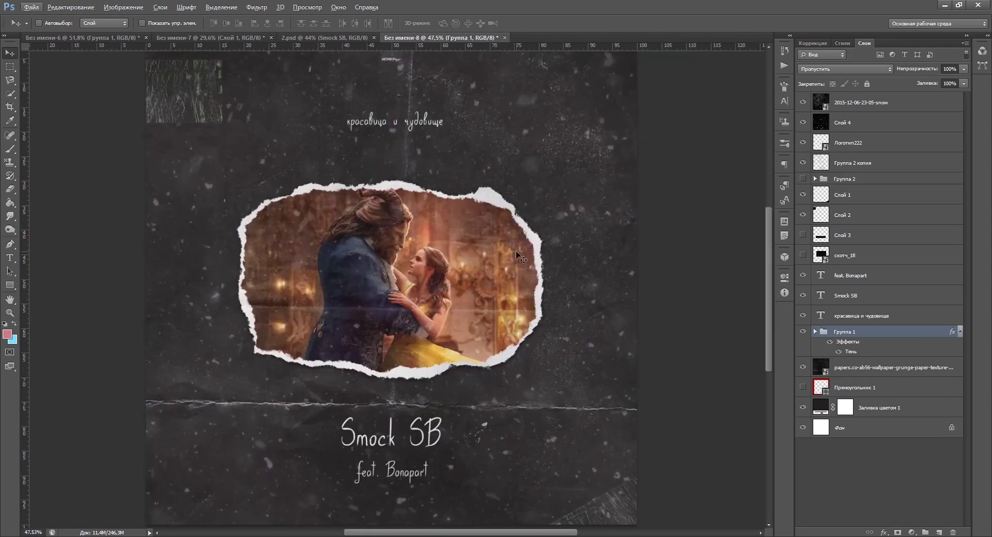
Duplicate the красавица и чудовище title, place the copy over the photo's upper-right area and hide the original text layer.
{"action": "left_click", "coordinate": [434, 129], "text": "ctrl"}
{"action": "scroll", "coordinate": [436, 201], "scroll_direction": "down", "scroll_amount": 2}
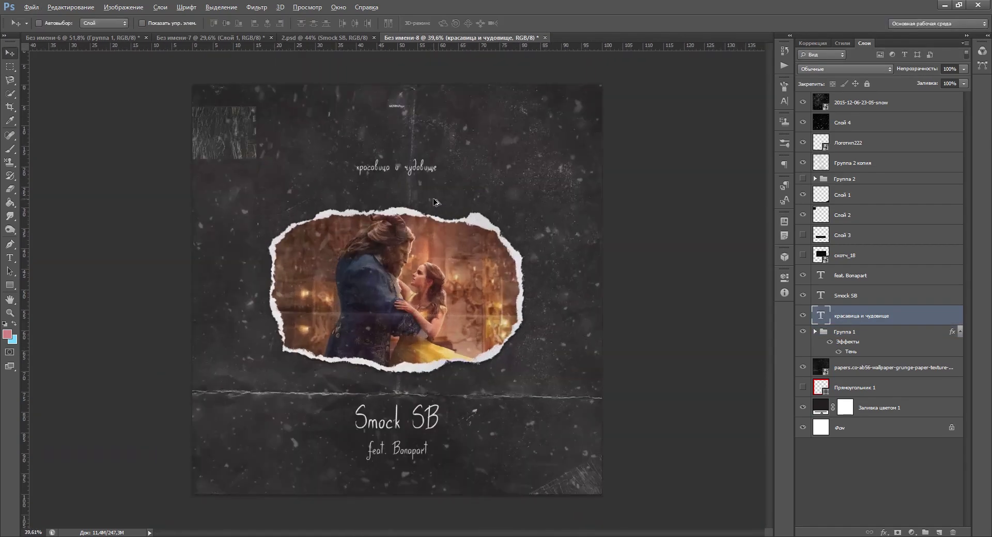
{"action": "left_click_drag", "start_coordinate": [493, 252], "coordinate": [493, 251]}
{"action": "scroll", "coordinate": [483, 303], "scroll_direction": "up", "scroll_amount": 3}
{"action": "left_click", "coordinate": [802, 336]}
{"action": "scroll", "coordinate": [446, 295], "scroll_direction": "down", "scroll_amount": 4}
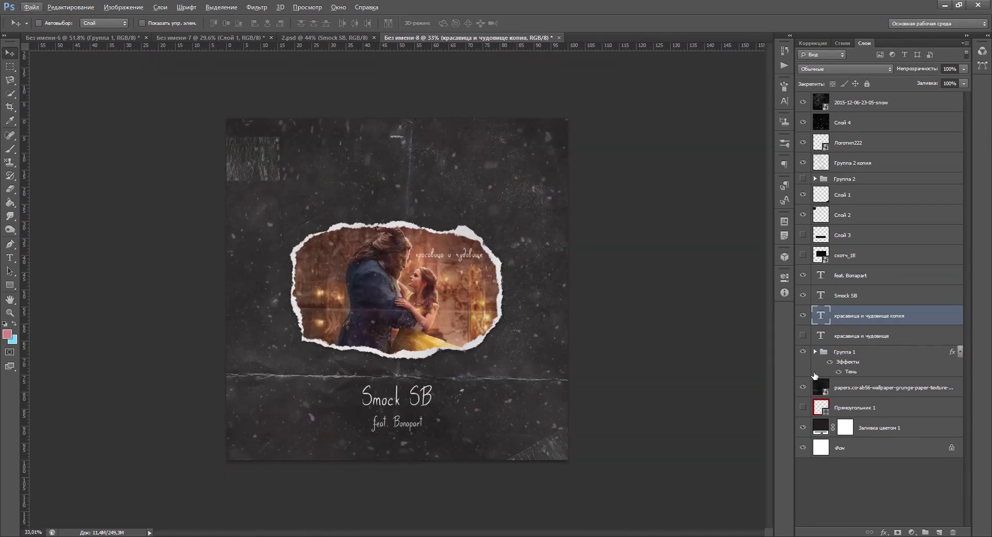
Compare the cover with the other open documents, 2.psd and Без имени-7, and examine the title copy's placement on the photo.
{"action": "scroll", "coordinate": [439, 279], "scroll_direction": "up", "scroll_amount": 2}
{"action": "left_click", "coordinate": [339, 39]}
{"action": "left_click", "coordinate": [232, 38]}
{"action": "left_click", "coordinate": [462, 38]}
{"action": "scroll", "coordinate": [352, 325], "scroll_direction": "up", "scroll_amount": 3}
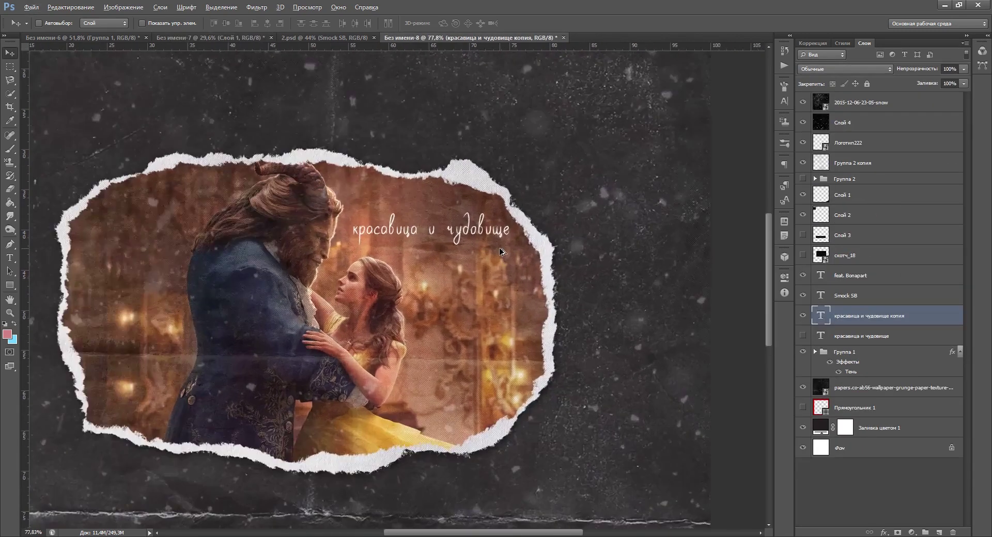
{"action": "scroll", "coordinate": [352, 325], "scroll_direction": "down", "scroll_amount": 4}
{"action": "scroll", "coordinate": [351, 326], "scroll_direction": "up", "scroll_amount": 2}
{"action": "scroll", "coordinate": [351, 325], "scroll_direction": "down", "scroll_amount": 1}
{"action": "scroll", "coordinate": [352, 326], "scroll_direction": "up", "scroll_amount": 1}
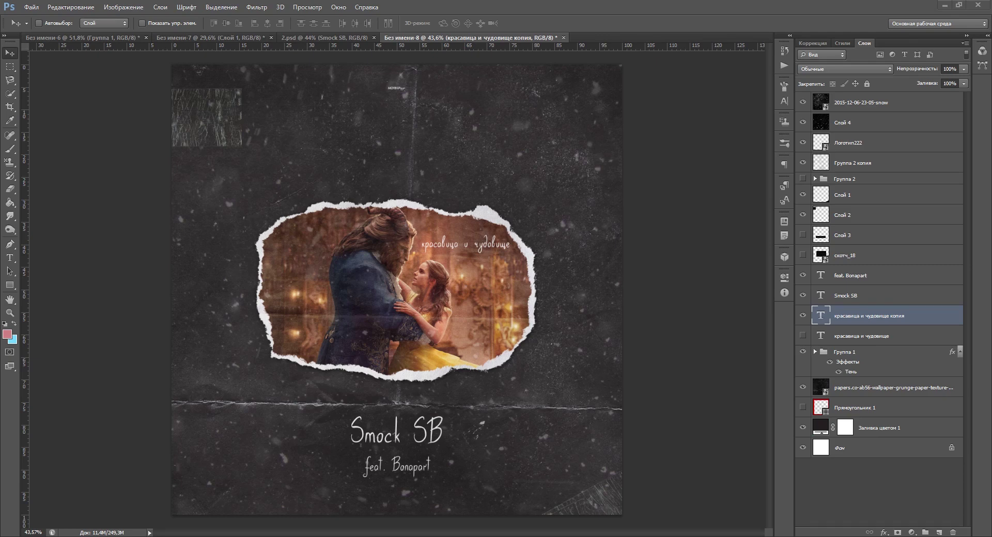
{"action": "scroll", "coordinate": [397, 289], "scroll_direction": "down", "scroll_amount": 1}
{"action": "scroll", "coordinate": [397, 289], "scroll_direction": "up", "scroll_amount": 1}
{"action": "left_click", "coordinate": [803, 102]}
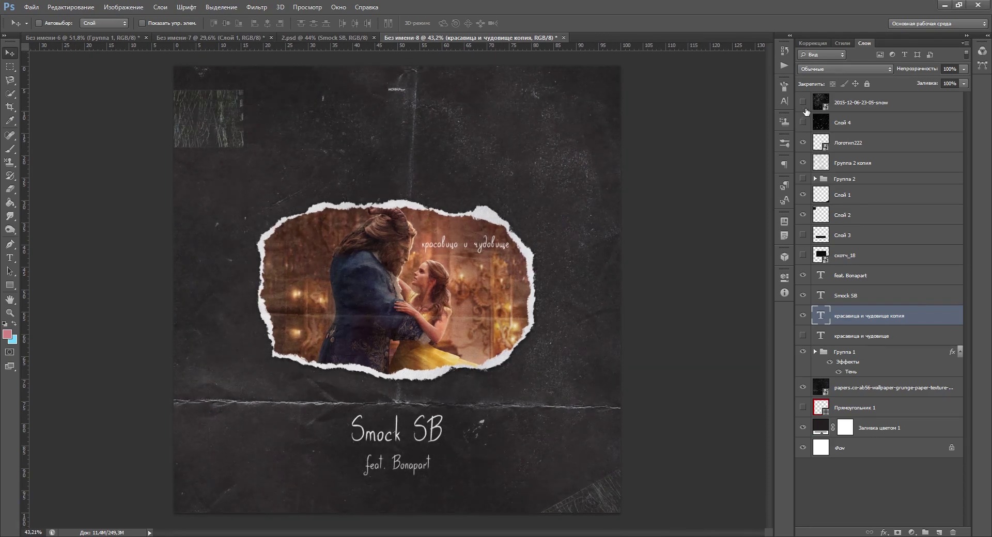
{"action": "left_click", "coordinate": [803, 122]}
{"action": "left_click", "coordinate": [803, 122]}
{"action": "left_click", "coordinate": [803, 102]}
{"action": "left_click", "coordinate": [868, 103]}
{"action": "left_click", "coordinate": [868, 122], "text": "ctrl"}
{"action": "left_click_drag", "start_coordinate": [964, 85], "coordinate": [921, 86]}
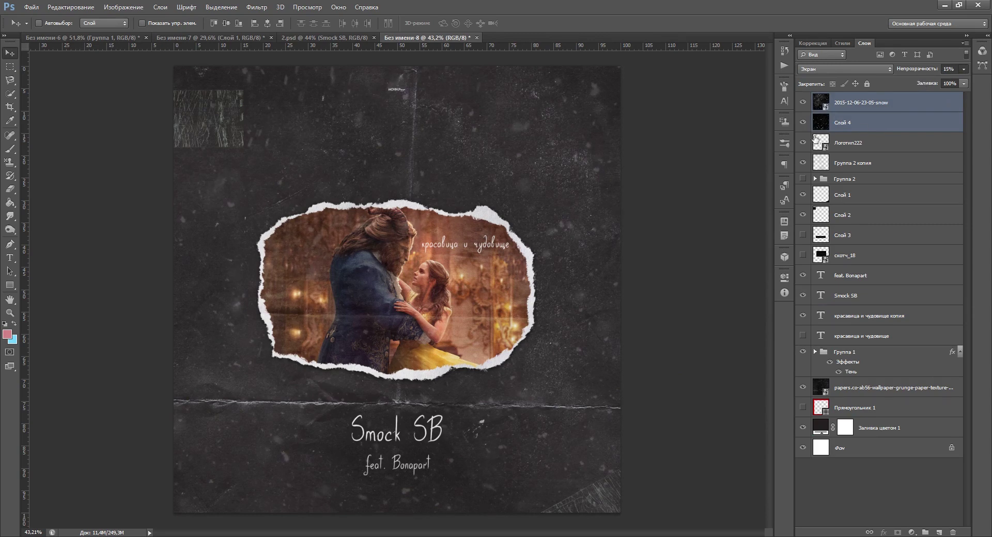
{"action": "scroll", "coordinate": [397, 290], "scroll_direction": "down", "scroll_amount": 1}
{"action": "scroll", "coordinate": [397, 289], "scroll_direction": "up", "scroll_amount": 2}
{"action": "scroll", "coordinate": [397, 289], "scroll_direction": "down", "scroll_amount": 1}
Transform the tape piece on Слой 2, tilting it slightly and shifting it against the cover's left edge near the upper corner.
{"action": "left_click", "coordinate": [853, 215]}
{"action": "key", "text": "ctrl+t"}
{"action": "left_click_drag", "start_coordinate": [211, 127], "coordinate": [198, 117]}
{"action": "key", "text": "Return"}
{"action": "scroll", "coordinate": [316, 162], "scroll_direction": "down", "scroll_amount": 1}
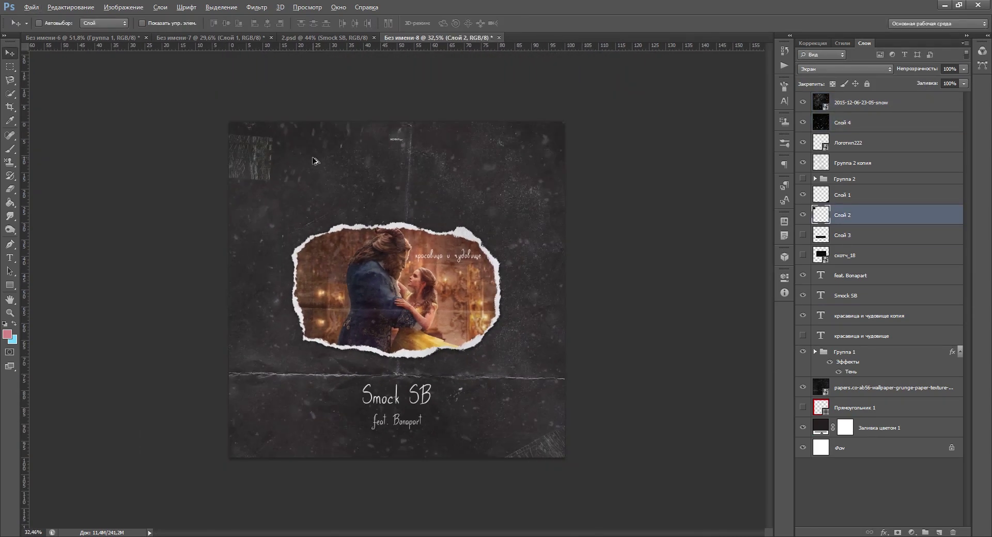
{"action": "scroll", "coordinate": [314, 161], "scroll_direction": "up", "scroll_amount": 1}
{"action": "scroll", "coordinate": [413, 444], "scroll_direction": "up", "scroll_amount": 2}
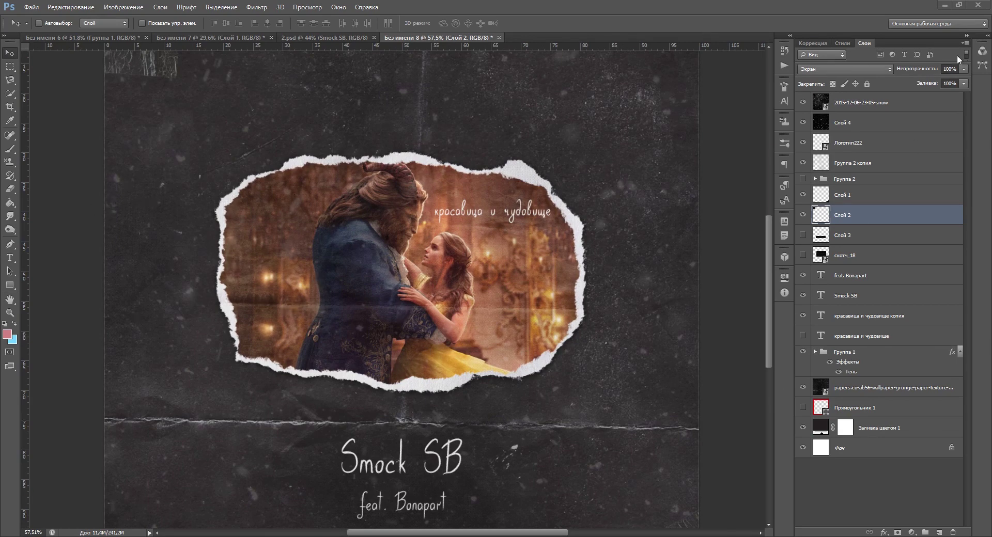
Place the Red-Rose_3_019 image over the photo's lower torn edge and move its layer directly above Группа 1.
{"action": "scroll", "coordinate": [412, 328], "scroll_direction": "down", "scroll_amount": 2}
{"action": "left_click_drag", "start_coordinate": [527, 97], "coordinate": [462, 366]}
{"action": "key", "text": "Return"}
{"action": "scroll", "coordinate": [420, 380], "scroll_direction": "up", "scroll_amount": 3}
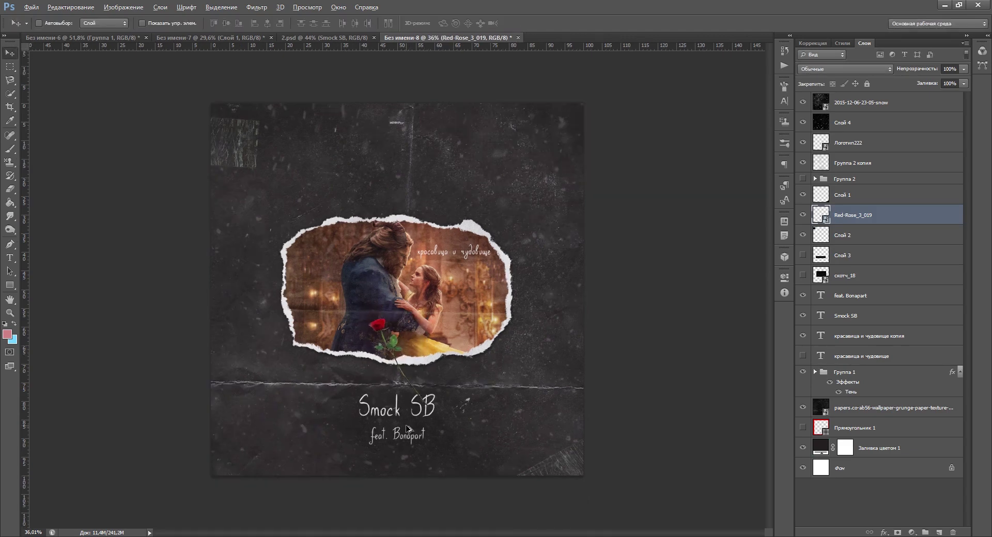
{"action": "scroll", "coordinate": [420, 380], "scroll_direction": "down", "scroll_amount": 3}
{"action": "left_click_drag", "start_coordinate": [853, 215], "coordinate": [853, 418]}
{"action": "left_click_drag", "start_coordinate": [853, 407], "coordinate": [852, 345]}
Place the IS texture directly above the papers.co paper texture, enlarged to cover the whole canvas.
{"action": "left_click", "coordinate": [844, 404]}
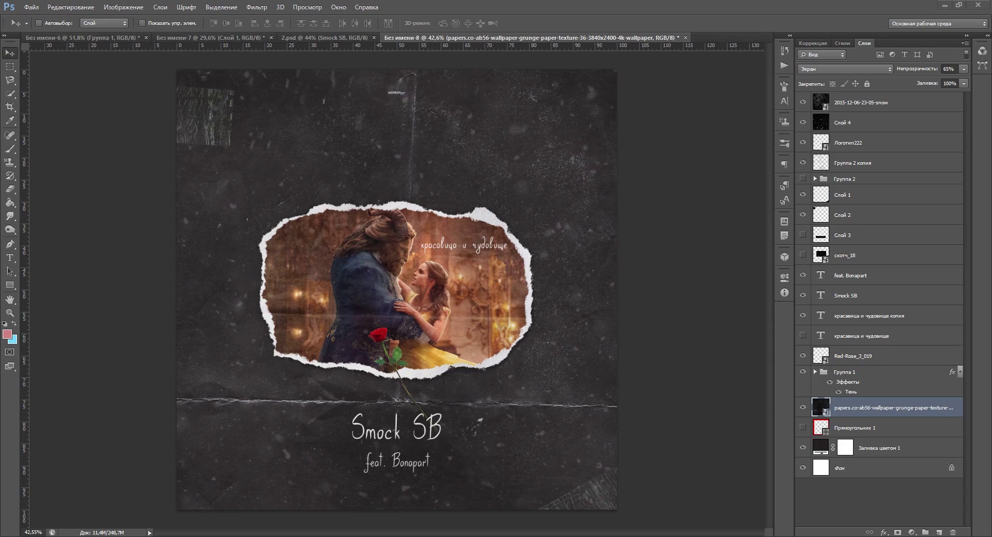
{"action": "left_click_drag", "start_coordinate": [617, 71], "coordinate": [668, 20]}
{"action": "left_click_drag", "start_coordinate": [413, 233], "coordinate": [386, 275]}
{"action": "key", "text": "Return"}
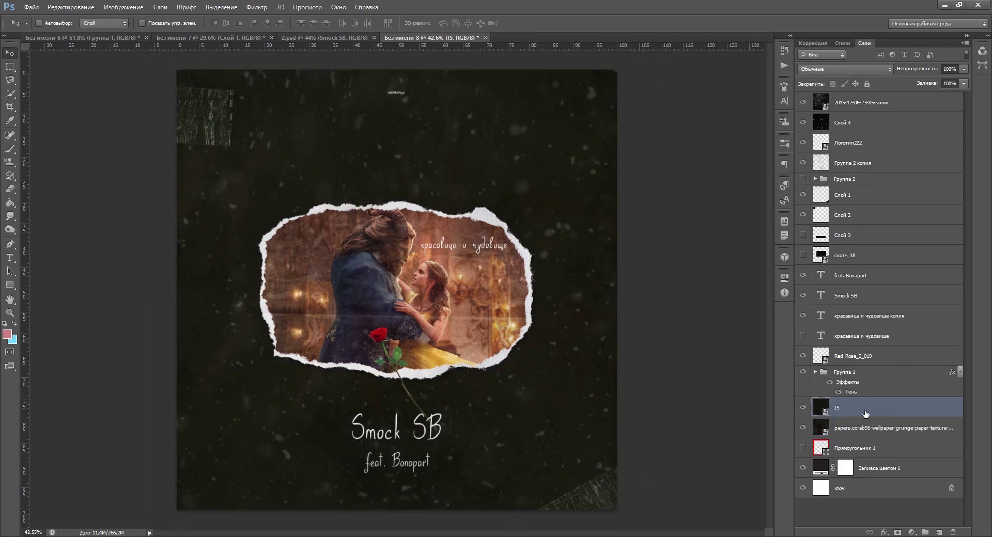
Move the IS texture to the top of the layer stack, blend it with Экран and set its opacity to 67%.
{"action": "left_click_drag", "start_coordinate": [866, 415], "coordinate": [858, 94]}
{"action": "scroll", "coordinate": [814, 72], "scroll_direction": "down", "scroll_amount": 10}
{"action": "scroll", "coordinate": [813, 72], "scroll_direction": "up", "scroll_amount": 2}
{"action": "left_click_drag", "start_coordinate": [964, 69], "coordinate": [939, 85]}
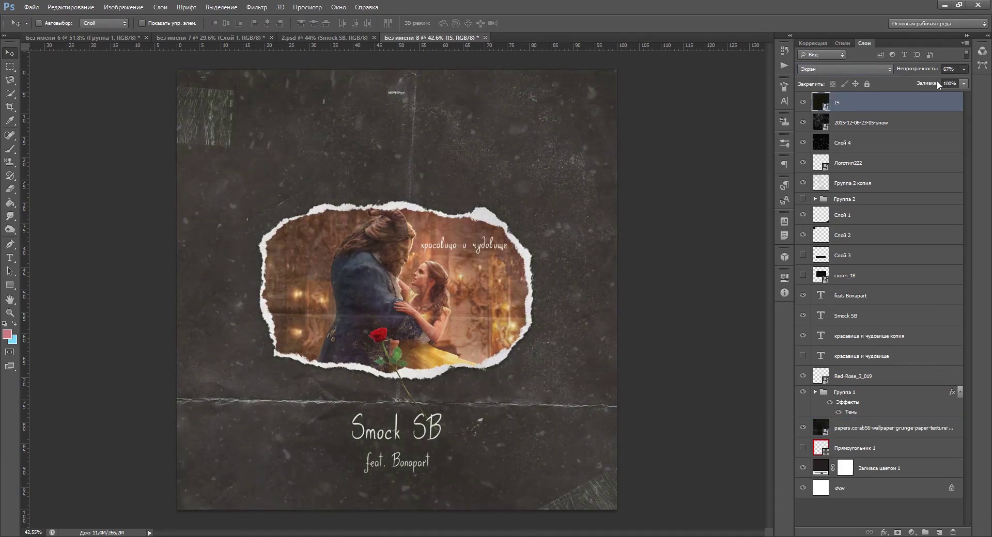
{"action": "scroll", "coordinate": [391, 380], "scroll_direction": "down", "scroll_amount": 1}
{"action": "scroll", "coordinate": [391, 380], "scroll_direction": "up", "scroll_amount": 7}
Move the Red-Rose_3_019 layer above Слой 3 so the rose lies over the text layers.
{"action": "left_click", "coordinate": [852, 393]}
{"action": "left_click_drag", "start_coordinate": [858, 378], "coordinate": [854, 267]}
{"action": "scroll", "coordinate": [499, 362], "scroll_direction": "down", "scroll_amount": 2}
{"action": "scroll", "coordinate": [449, 341], "scroll_direction": "down", "scroll_amount": 1}
{"action": "scroll", "coordinate": [449, 341], "scroll_direction": "up", "scroll_amount": 4}
Add a Curves adjustment above the rose, clip it to Red-Rose_3_019 and darken the rose.
{"action": "left_click", "coordinate": [912, 533]}
{"action": "left_click", "coordinate": [846, 332]}
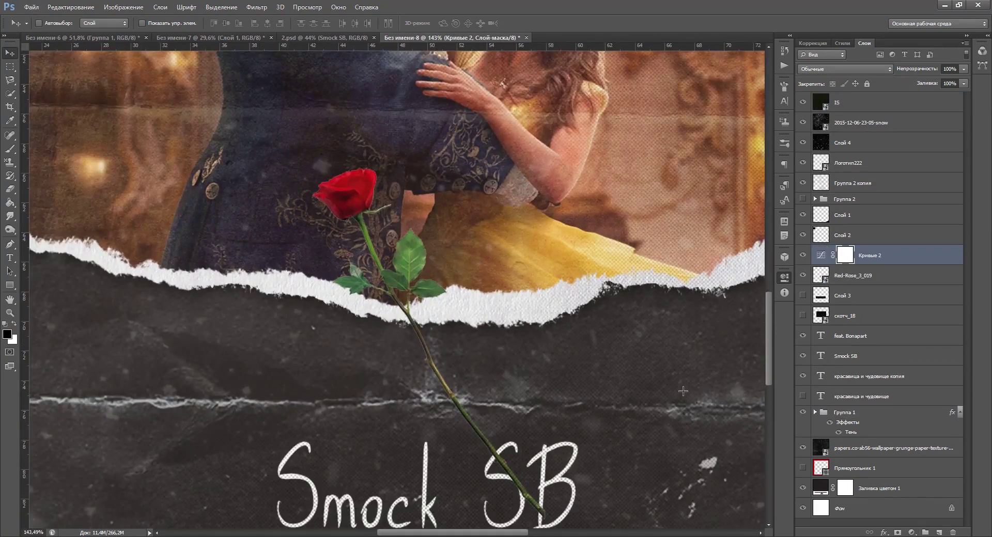
{"action": "key", "text": "ctrl+alt+g"}
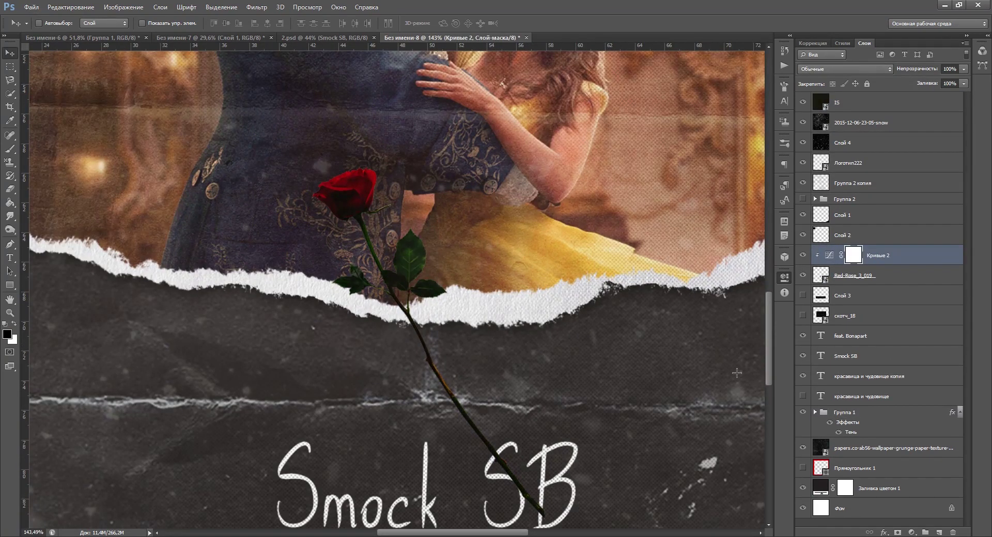
{"action": "scroll", "coordinate": [383, 408], "scroll_direction": "down", "scroll_amount": 4}
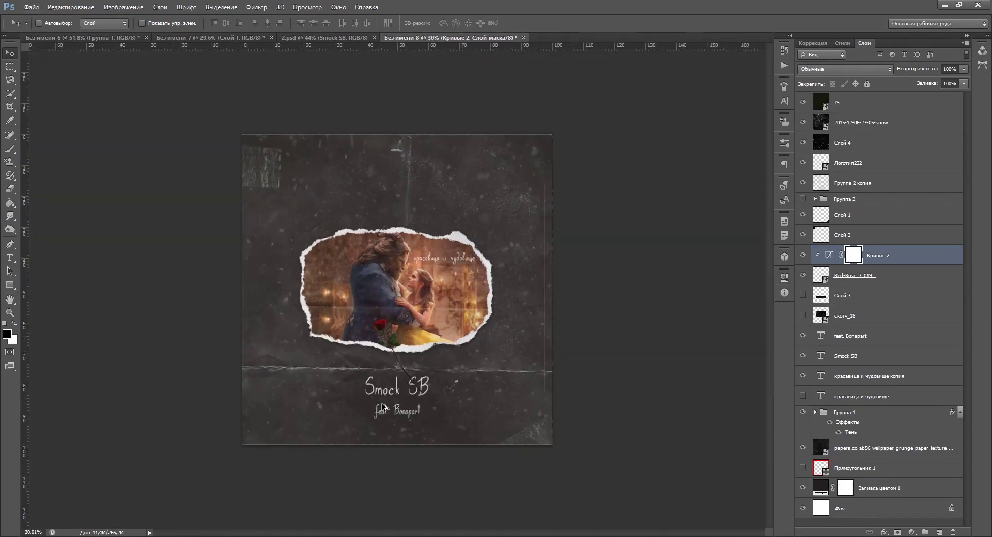
{"action": "scroll", "coordinate": [394, 360], "scroll_direction": "up", "scroll_amount": 3}
Scale the rose down and reposition it, trying it around the Smock SB title and the photo's lower torn edge.
{"action": "left_click", "coordinate": [856, 275]}
{"action": "scroll", "coordinate": [386, 383], "scroll_direction": "down", "scroll_amount": 2}
{"action": "key", "text": "ctrl+t"}
{"action": "left_click_drag", "start_coordinate": [389, 356], "coordinate": [364, 399]}
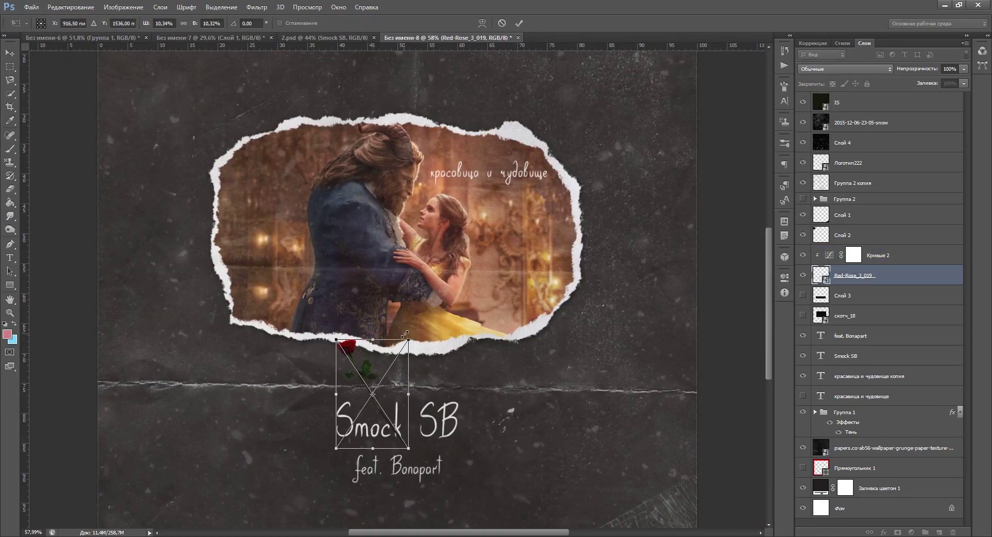
{"action": "key", "text": "Return"}
{"action": "left_click_drag", "start_coordinate": [364, 343], "coordinate": [390, 313]}
{"action": "scroll", "coordinate": [391, 315], "scroll_direction": "down", "scroll_amount": 3}
{"action": "scroll", "coordinate": [413, 387], "scroll_direction": "up", "scroll_amount": 1}
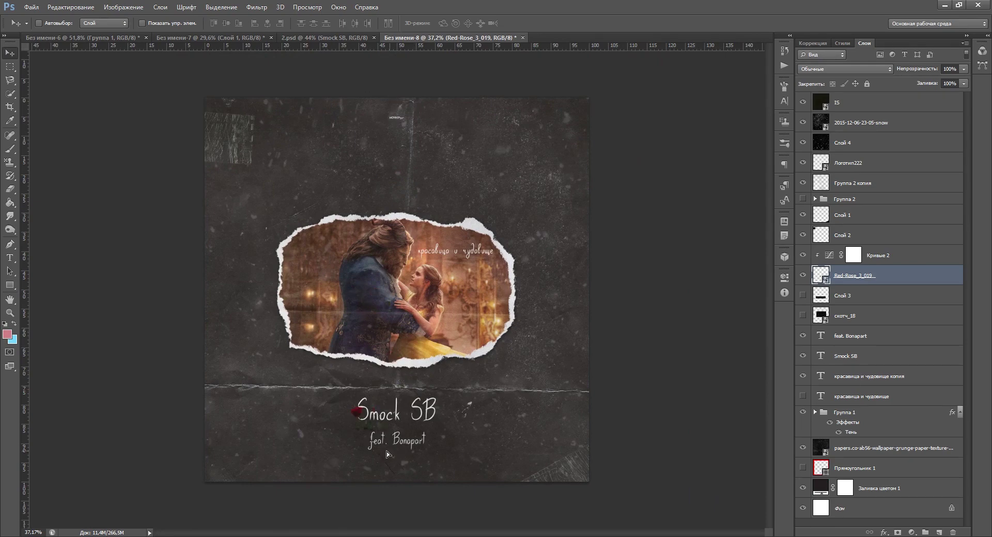
Add a Тень drop shadow effect to the Red-Rose_3_019 layer.
{"action": "scroll", "coordinate": [423, 402], "scroll_direction": "up", "scroll_amount": 3}
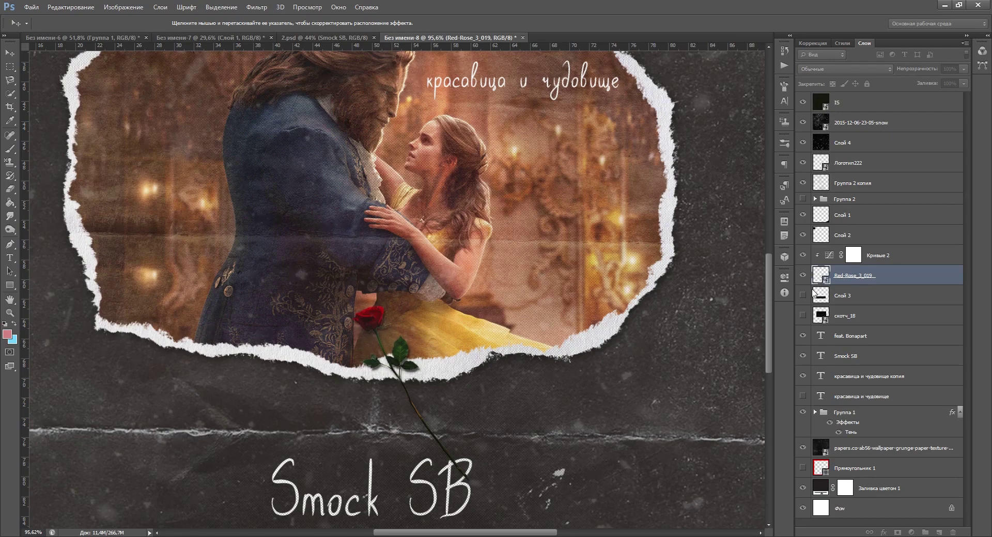
{"action": "left_click", "coordinate": [842, 241]}
{"action": "scroll", "coordinate": [422, 380], "scroll_direction": "down", "scroll_amount": 3}
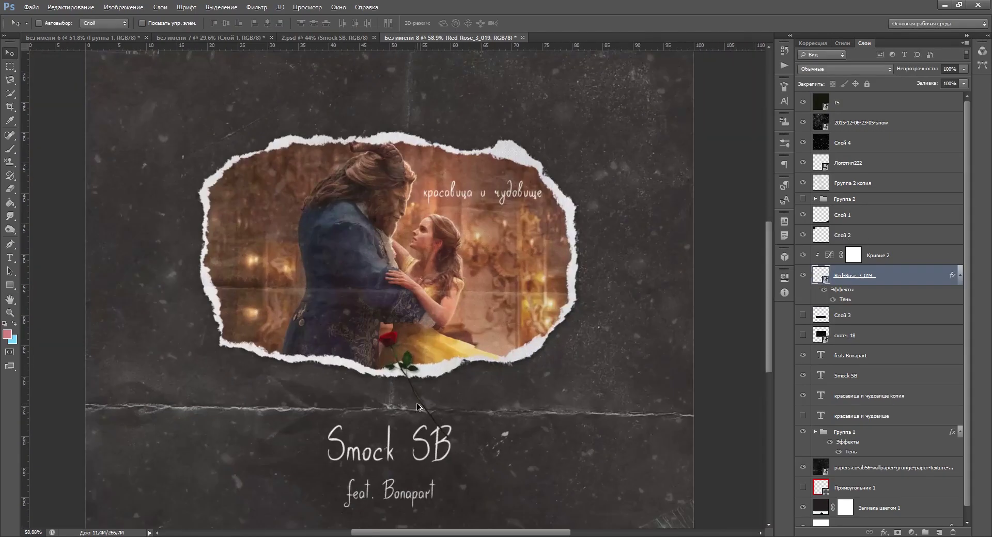
{"action": "scroll", "coordinate": [413, 376], "scroll_direction": "up", "scroll_amount": 4}
{"action": "scroll", "coordinate": [414, 377], "scroll_direction": "down", "scroll_amount": 4}
{"action": "scroll", "coordinate": [421, 383], "scroll_direction": "up", "scroll_amount": 4}
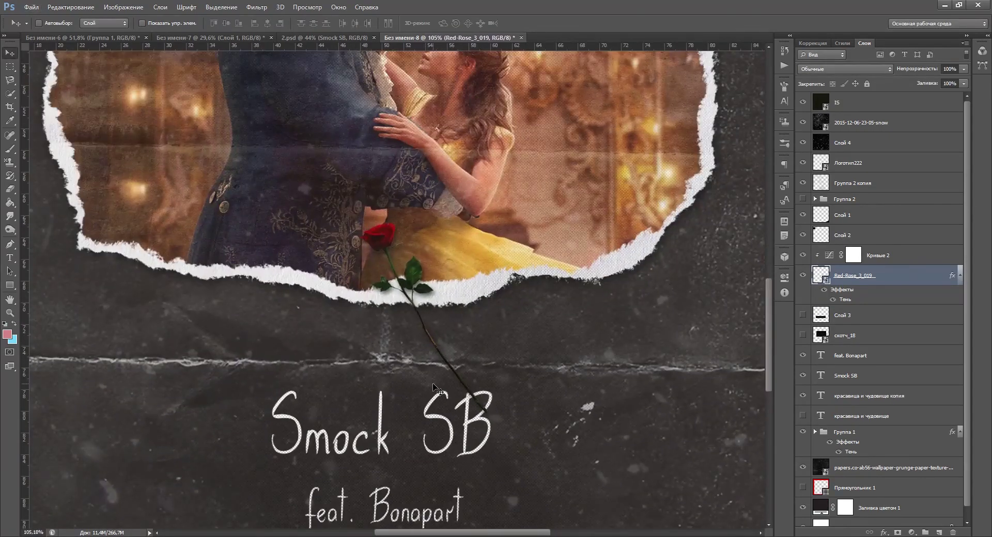
Move the rose left so it is centred on the vertical guide, overlapping the photo's lower torn edge.
{"action": "key", "text": "ctrl+t"}
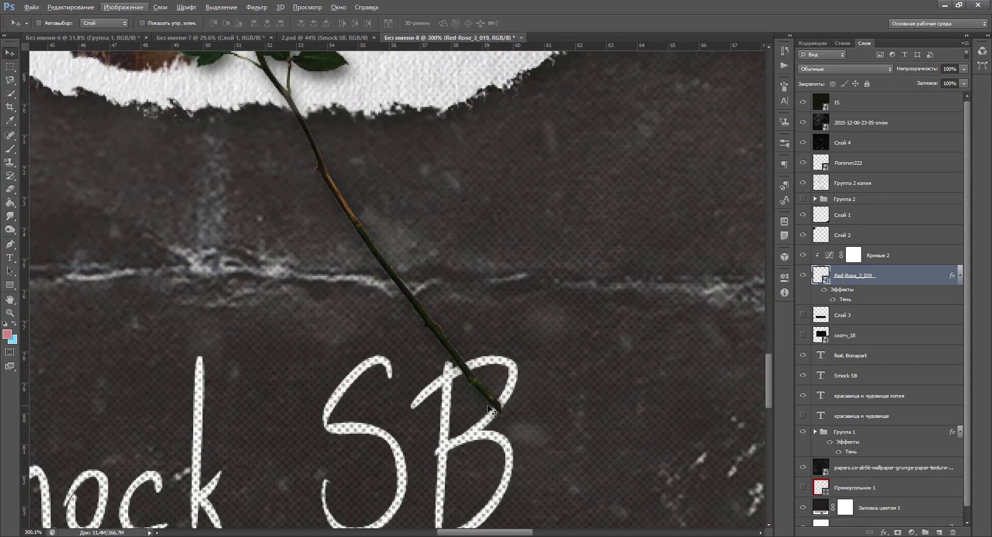
{"action": "scroll", "coordinate": [465, 387], "scroll_direction": "down", "scroll_amount": 4}
{"action": "left_click_drag", "start_coordinate": [388, 307], "coordinate": [359, 310]}
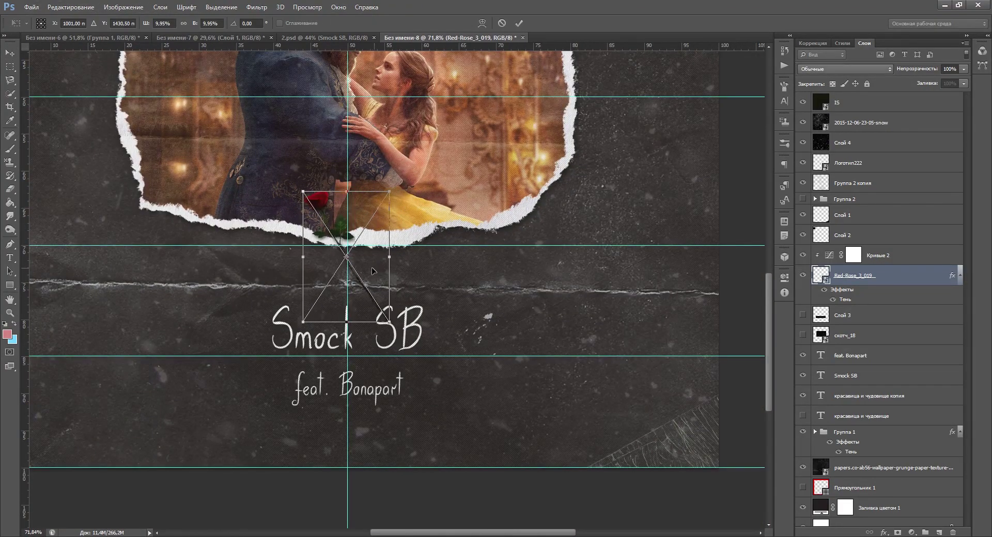
{"action": "key", "text": "Return"}
{"action": "scroll", "coordinate": [390, 316], "scroll_direction": "up", "scroll_amount": 3}
{"action": "scroll", "coordinate": [408, 345], "scroll_direction": "down", "scroll_amount": 5}
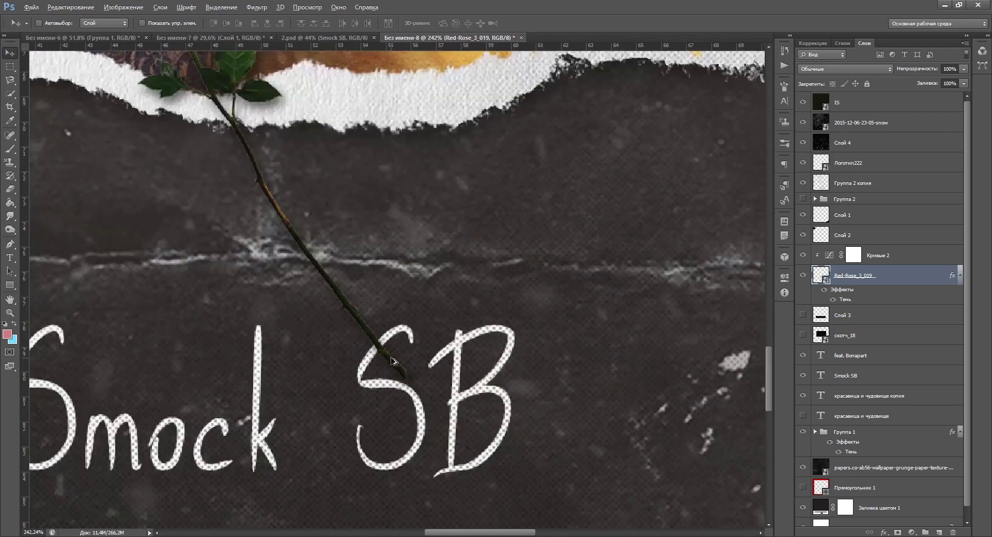
Add a layer mask to the rose and paint black with a size 300 brush to hide the stem's lower end over Smock SB.
{"action": "scroll", "coordinate": [391, 393], "scroll_direction": "up", "scroll_amount": 3}
{"action": "left_click", "coordinate": [898, 532]}
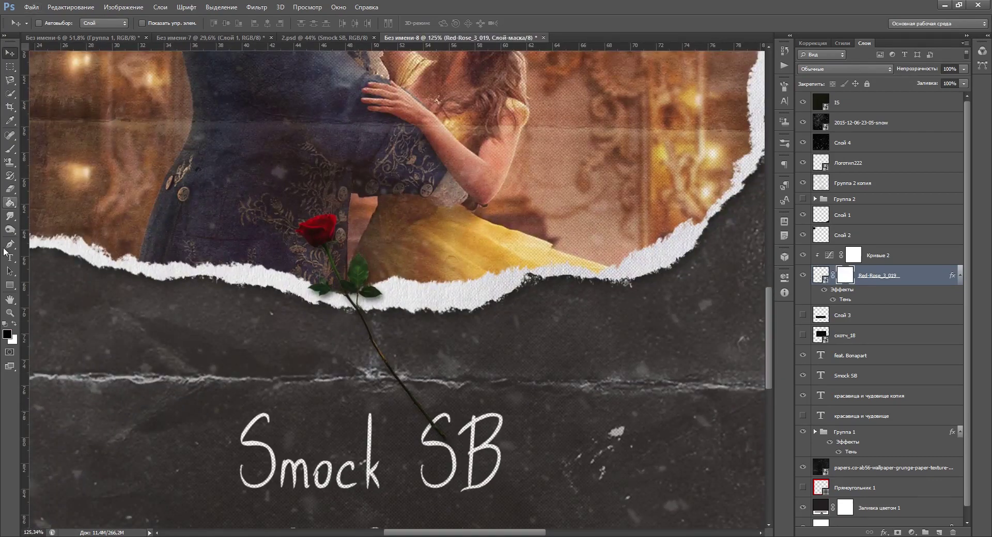
{"action": "key", "text": "d"}
{"action": "key", "text": "b"}
{"action": "scroll", "coordinate": [128, 164], "scroll_direction": "down", "scroll_amount": 5}
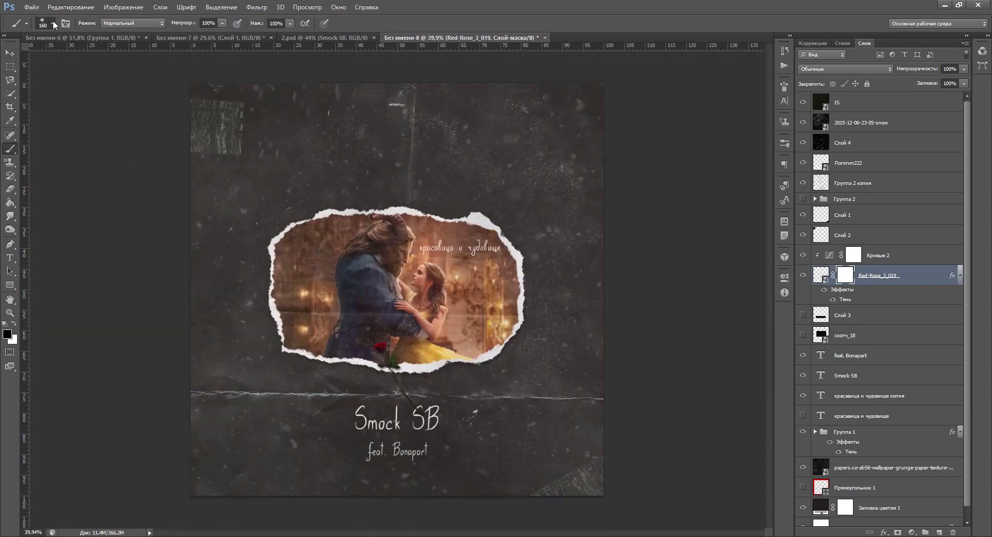
{"action": "scroll", "coordinate": [432, 462], "scroll_direction": "up", "scroll_amount": 5}
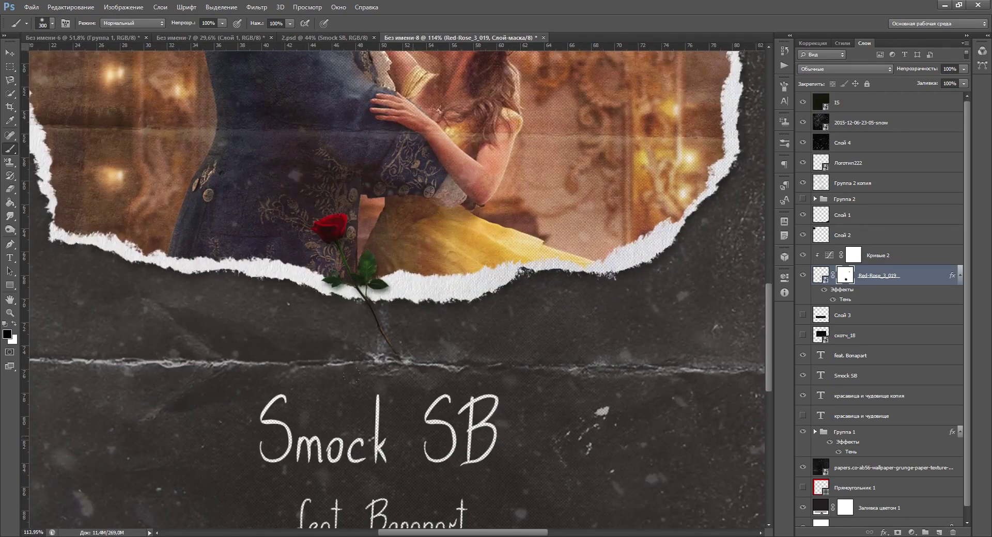
{"action": "scroll", "coordinate": [407, 447], "scroll_direction": "down", "scroll_amount": 4}
{"action": "scroll", "coordinate": [384, 447], "scroll_direction": "up", "scroll_amount": 4}
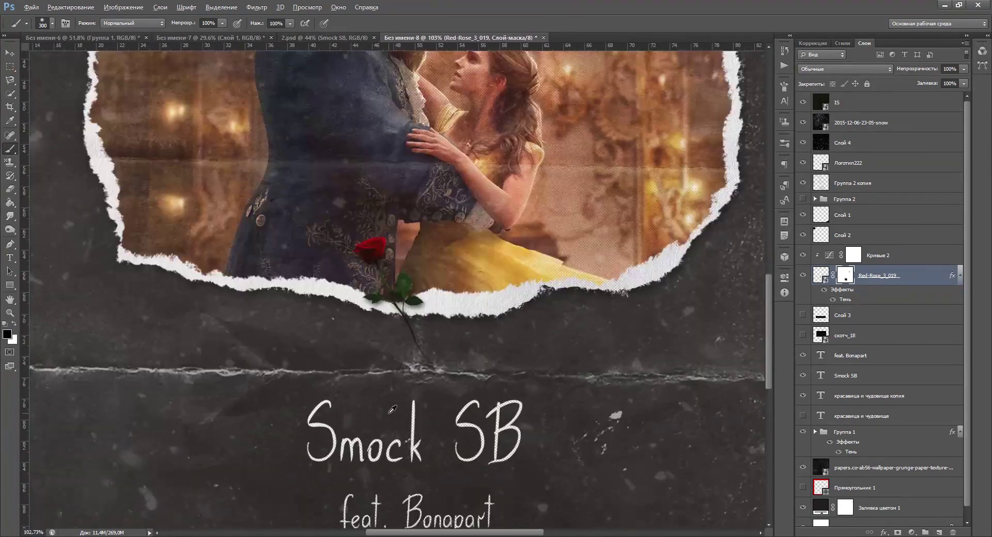
Examine the layers inside Группа 1 and how the rose stem looks against the torn edge and paper crease.
{"action": "scroll", "coordinate": [398, 426], "scroll_direction": "down", "scroll_amount": 3}
{"action": "scroll", "coordinate": [444, 372], "scroll_direction": "down", "scroll_amount": 3}
{"action": "left_click", "coordinate": [814, 432]}
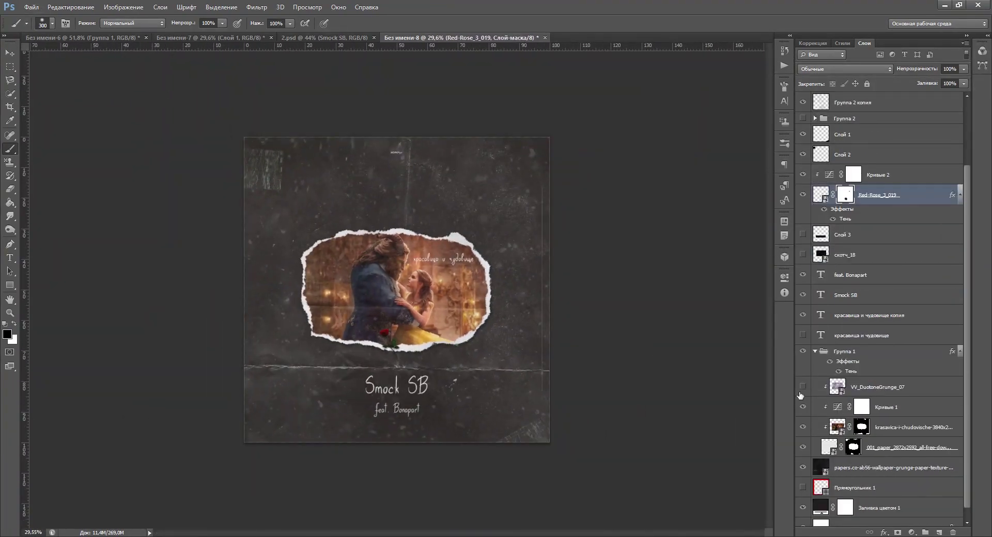
{"action": "left_click", "coordinate": [803, 449]}
{"action": "left_click", "coordinate": [829, 465]}
{"action": "left_click", "coordinate": [837, 449]}
{"action": "left_click", "coordinate": [815, 351]}
{"action": "scroll", "coordinate": [386, 408], "scroll_direction": "up", "scroll_amount": 8}
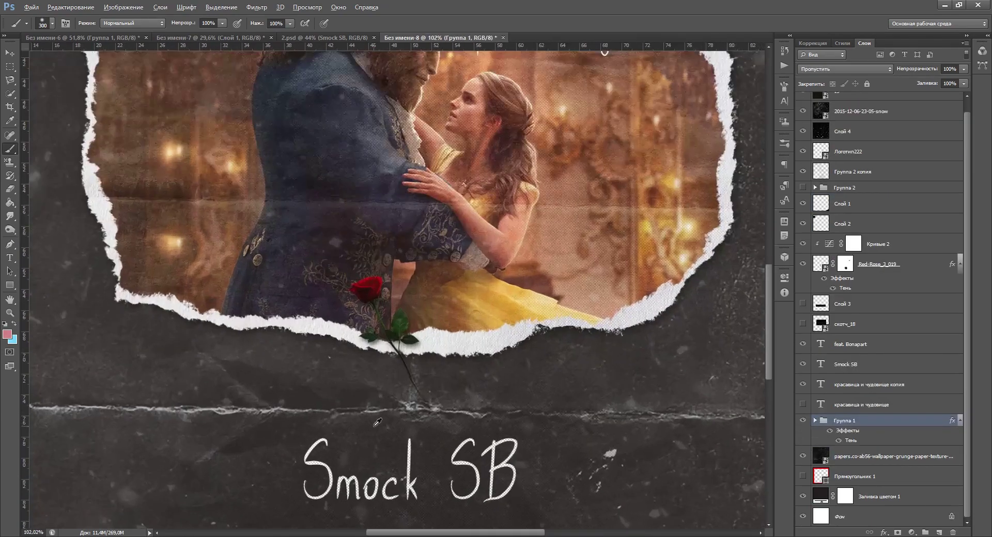
{"action": "scroll", "coordinate": [439, 413], "scroll_direction": "down", "scroll_amount": 6}
{"action": "scroll", "coordinate": [432, 430], "scroll_direction": "down", "scroll_amount": 2}
{"action": "scroll", "coordinate": [407, 441], "scroll_direction": "up", "scroll_amount": 12}
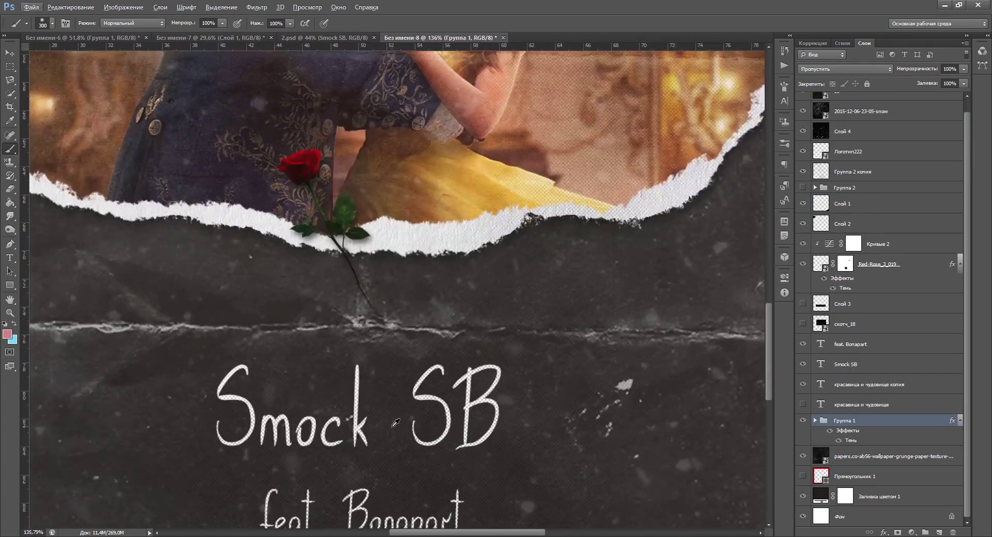
Paint white on the rose's layer mask to partly restore the hidden stem end near the Smock SB title.
{"action": "left_click", "coordinate": [848, 266]}
{"action": "left_click", "coordinate": [408, 373]}
{"action": "scroll", "coordinate": [440, 403], "scroll_direction": "down", "scroll_amount": 12}
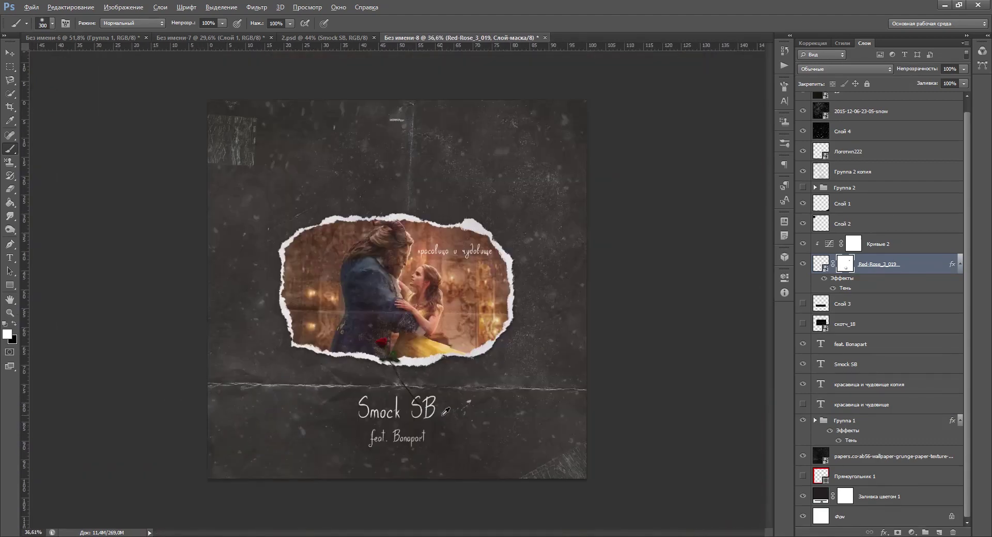
Place the freeios7.com grunge-paper wallpaper, clip it to the Red-Rose_3_019 layer above Кривые 2, and set its blending mode to Экран.
{"action": "scroll", "coordinate": [415, 346], "scroll_direction": "up", "scroll_amount": 3}
{"action": "key", "text": "Return"}
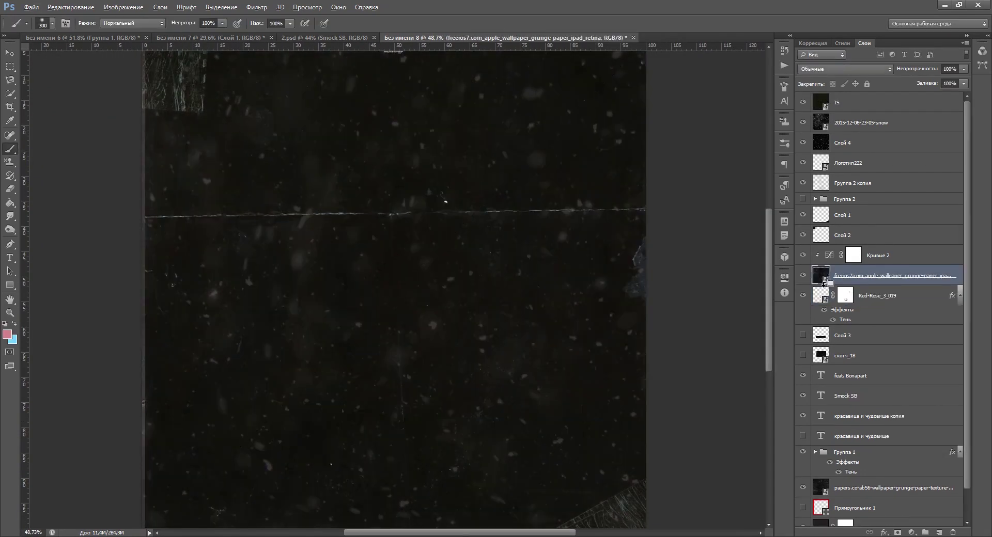
{"action": "key", "text": "ctrl+alt+g"}
{"action": "scroll", "coordinate": [404, 417], "scroll_direction": "up", "scroll_amount": 7}
{"action": "left_click_drag", "start_coordinate": [838, 275], "coordinate": [861, 254]}
{"action": "left_click", "coordinate": [842, 70]}
{"action": "left_click", "coordinate": [819, 169]}
Set the clipped grunge-paper texture's opacity to 98% and reposition it down and right over the rose.
{"action": "mouse_move", "coordinate": [959, 88]}
{"action": "left_mouse_down"}
{"action": "mouse_move", "coordinate": [986, 87]}
{"action": "mouse_move", "coordinate": [965, 86]}
{"action": "left_mouse_up"}
{"action": "scroll", "coordinate": [409, 331], "scroll_direction": "down", "scroll_amount": 10}
{"action": "scroll", "coordinate": [376, 369], "scroll_direction": "up", "scroll_amount": 12}
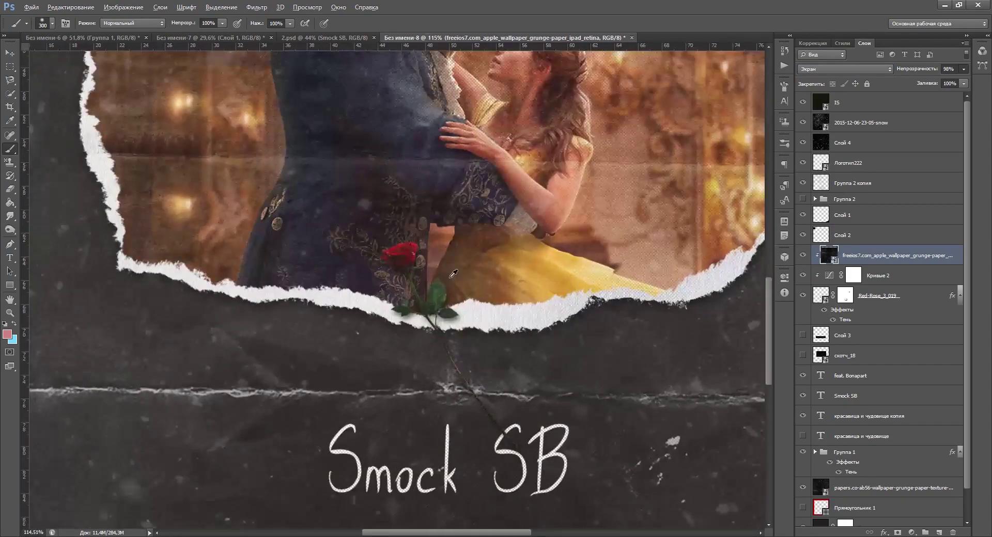
{"action": "scroll", "coordinate": [454, 292], "scroll_direction": "down", "scroll_amount": 4}
{"action": "key", "text": "v"}
{"action": "left_click_drag", "start_coordinate": [357, 219], "coordinate": [513, 406]}
{"action": "scroll", "coordinate": [438, 331], "scroll_direction": "up", "scroll_amount": 9}
{"action": "scroll", "coordinate": [436, 330], "scroll_direction": "down", "scroll_amount": 10}
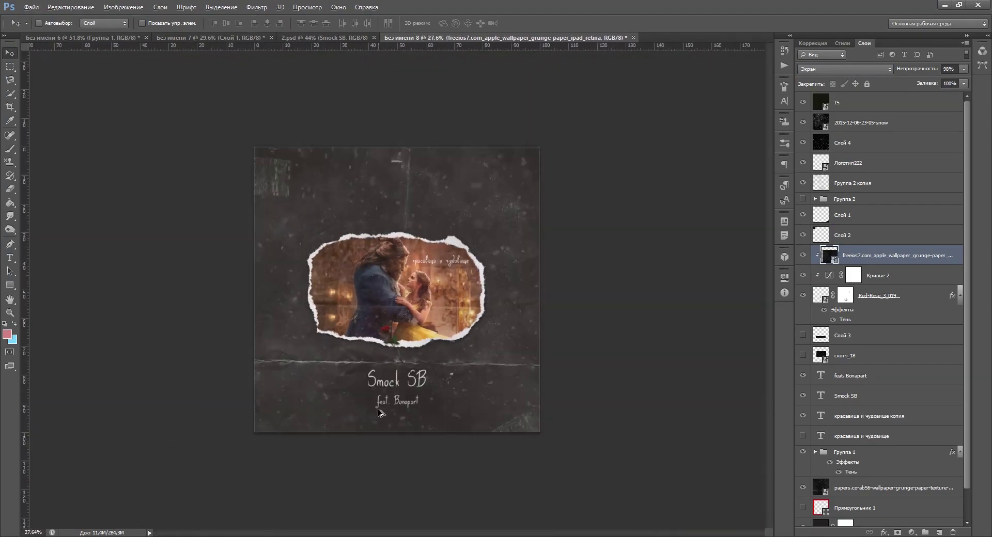
{"action": "scroll", "coordinate": [643, 289], "scroll_direction": "up", "scroll_amount": 4}
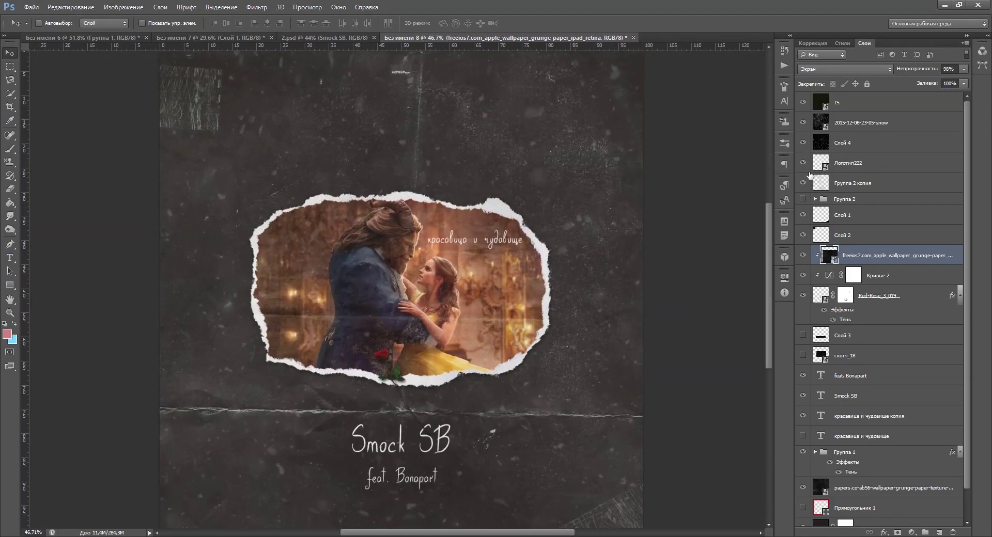
Hide the "красавица и чудовище копия" text over the photo and show the original "красавица и чудовище" title above it.
{"action": "left_click", "coordinate": [803, 416]}
{"action": "left_click", "coordinate": [803, 436]}
{"action": "scroll", "coordinate": [658, 357], "scroll_direction": "down", "scroll_amount": 4}
{"action": "left_click", "coordinate": [852, 418]}
{"action": "left_click", "coordinate": [851, 440]}
{"action": "scroll", "coordinate": [502, 260], "scroll_direction": "down", "scroll_amount": 4}
{"action": "scroll", "coordinate": [367, 296], "scroll_direction": "up", "scroll_amount": 4}
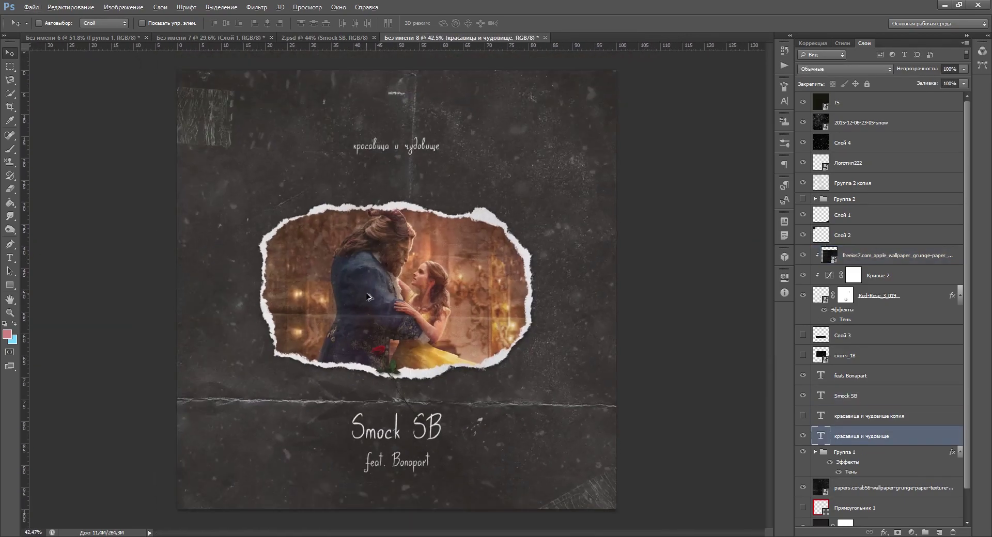
{"action": "scroll", "coordinate": [372, 290], "scroll_direction": "down", "scroll_amount": 4}
{"action": "scroll", "coordinate": [348, 365], "scroll_direction": "up", "scroll_amount": 5}
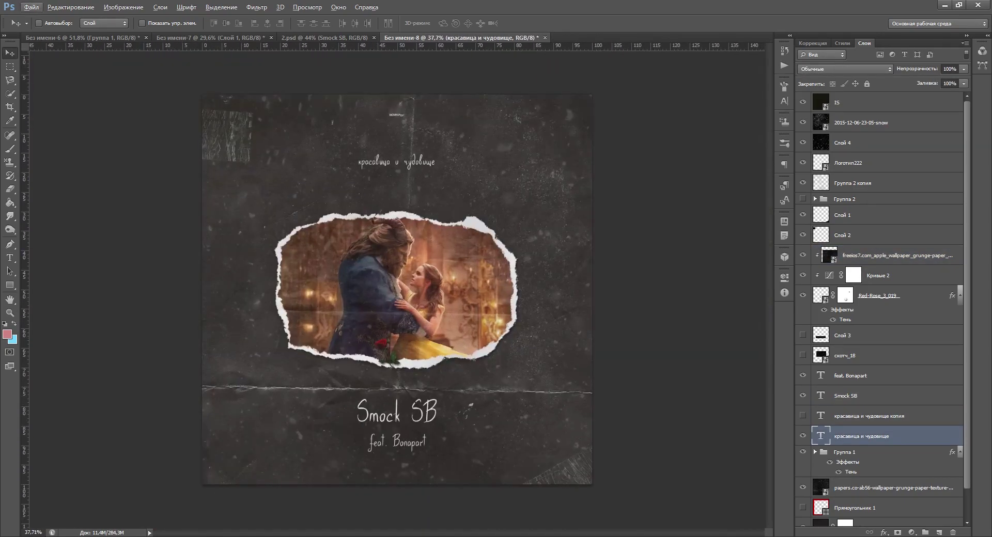
{"action": "scroll", "coordinate": [452, 307], "scroll_direction": "down", "scroll_amount": 3}
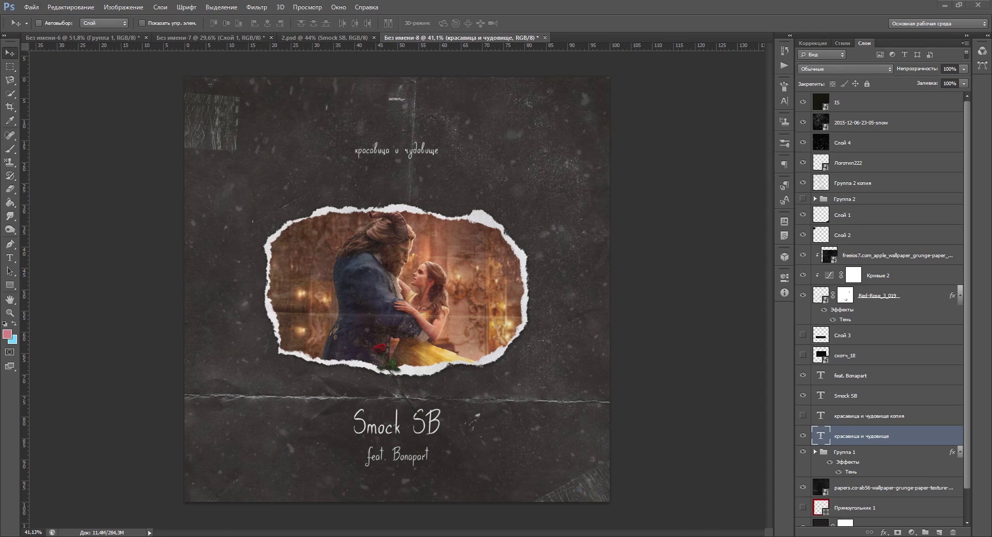
{"action": "left_click", "coordinate": [873, 123]}
{"action": "scroll", "coordinate": [441, 215], "scroll_direction": "down", "scroll_amount": 4}
{"action": "scroll", "coordinate": [441, 215], "scroll_direction": "up", "scroll_amount": 3}
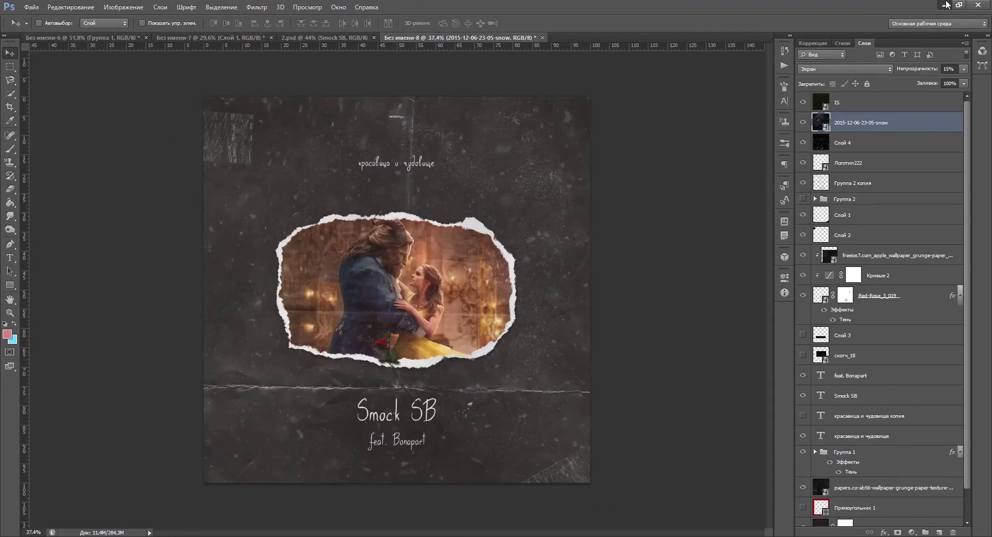
{"action": "left_click", "coordinate": [947, 5]}
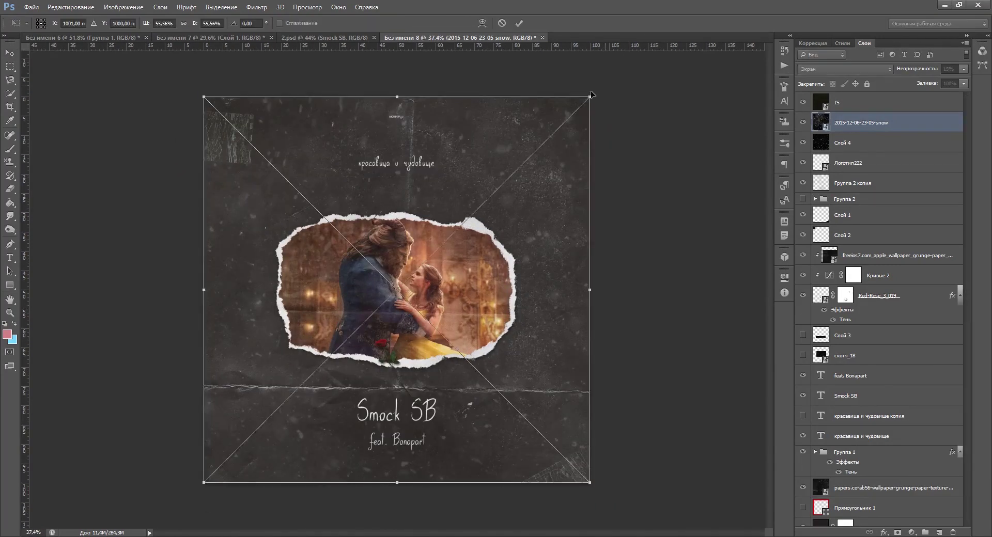
{"action": "left_click_drag", "start_coordinate": [590, 96], "coordinate": [595, 92]}
{"action": "key", "text": "Return"}
Give the grunge border a white colour overlay and set its opacity to 53%.
{"action": "key", "text": "space"}
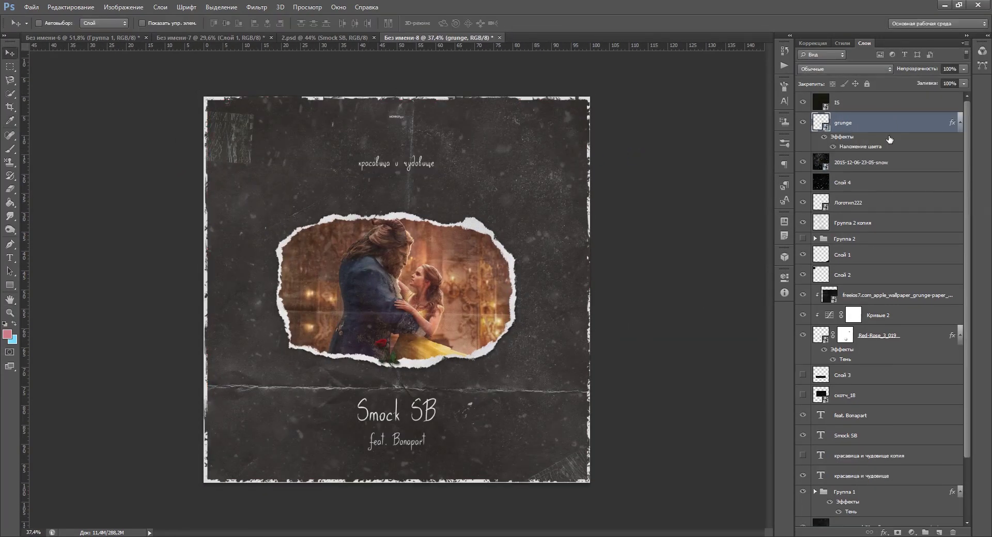
{"action": "key", "text": "5"}
{"action": "key", "text": "3"}
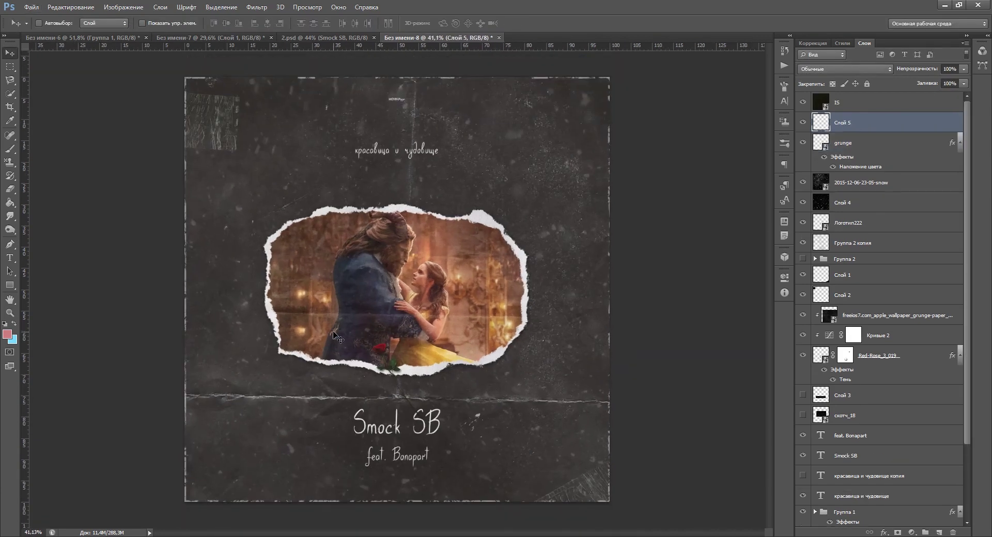
Choose a rough grunge brush for painting on the empty layer Слой 5 and set the foreground colour to white.
{"action": "left_click", "coordinate": [52, 23]}
{"action": "left_click", "coordinate": [388, 145]}
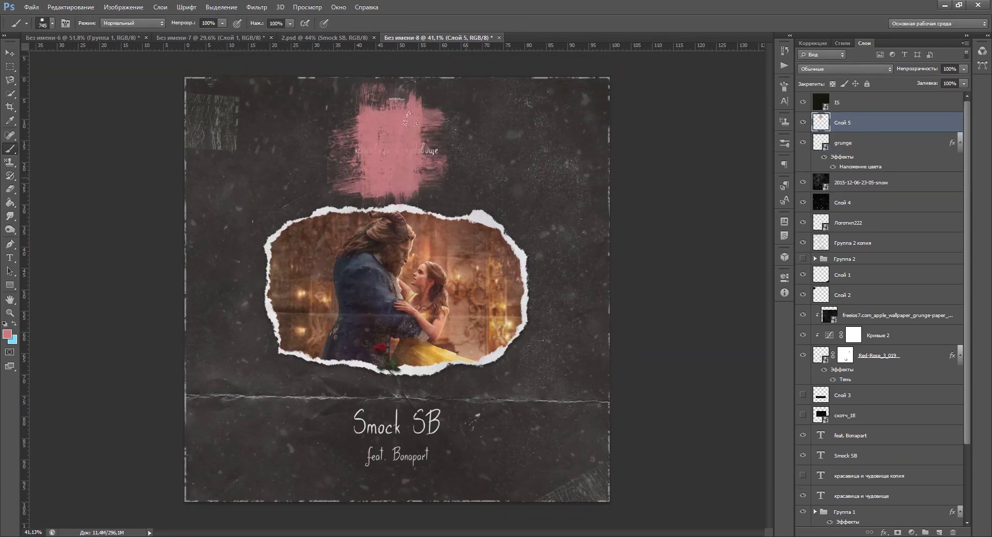
{"action": "key", "text": "ctrl+z"}
{"action": "left_click", "coordinate": [8, 335]}
{"action": "left_click", "coordinate": [605, 345]}
{"action": "key", "text": "Return"}
Move Слой 5 below the papers.co grunge texture, paint white rough brush strokes on it and set its opacity to 8%.
{"action": "mouse_move", "coordinate": [868, 497]}
{"action": "left_mouse_down"}
{"action": "mouse_move", "coordinate": [867, 467]}
{"action": "mouse_move", "coordinate": [867, 485]}
{"action": "left_mouse_up"}
{"action": "left_click", "coordinate": [572, 330]}
{"action": "key", "text": "ctrl+z"}
{"action": "left_click", "coordinate": [963, 69]}
{"action": "left_click_drag", "start_coordinate": [963, 80], "coordinate": [929, 81]}
{"action": "left_click", "coordinate": [574, 136]}
{"action": "key", "text": "ctrl+z"}
{"action": "left_click", "coordinate": [963, 69]}
{"action": "left_click", "coordinate": [631, 91]}
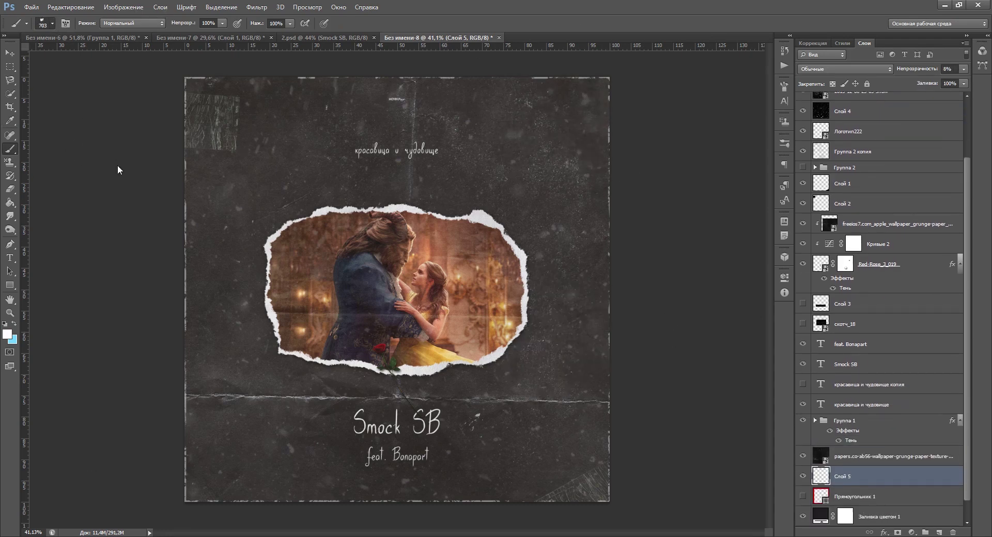
{"action": "left_click", "coordinate": [10, 54]}
{"action": "scroll", "coordinate": [485, 189], "scroll_direction": "up", "scroll_amount": 4}
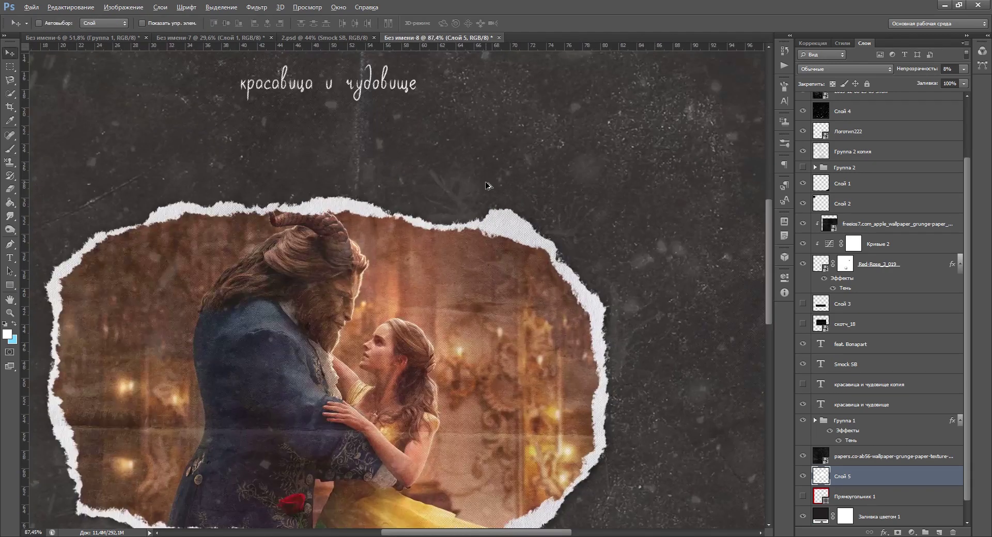
{"action": "scroll", "coordinate": [465, 217], "scroll_direction": "down", "scroll_amount": 10}
{"action": "scroll", "coordinate": [341, 349], "scroll_direction": "up", "scroll_amount": 6}
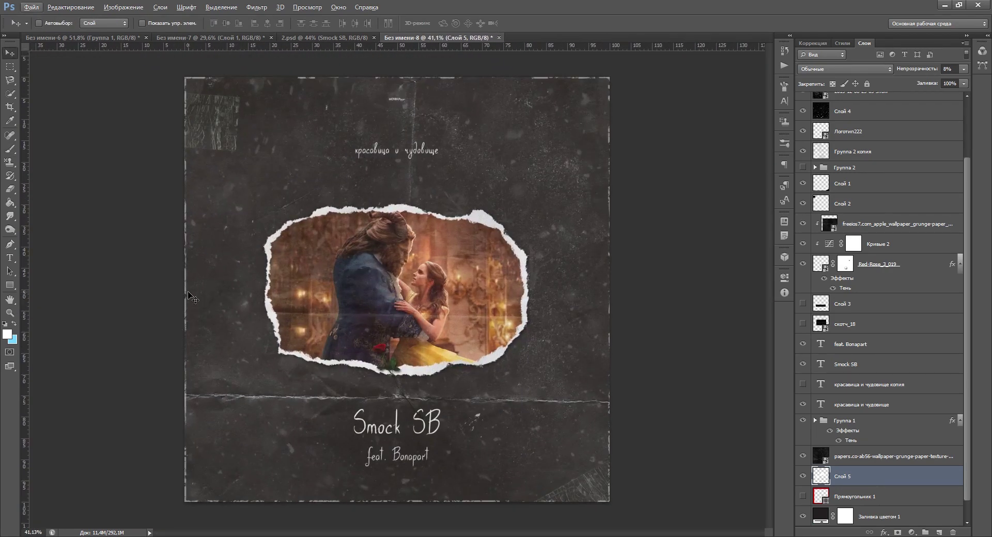
Draw a wavy open curve with the Pen across the canvas, looping four times over the torn photo, with a white 2 pt stroke.
{"action": "left_click", "coordinate": [10, 244]}
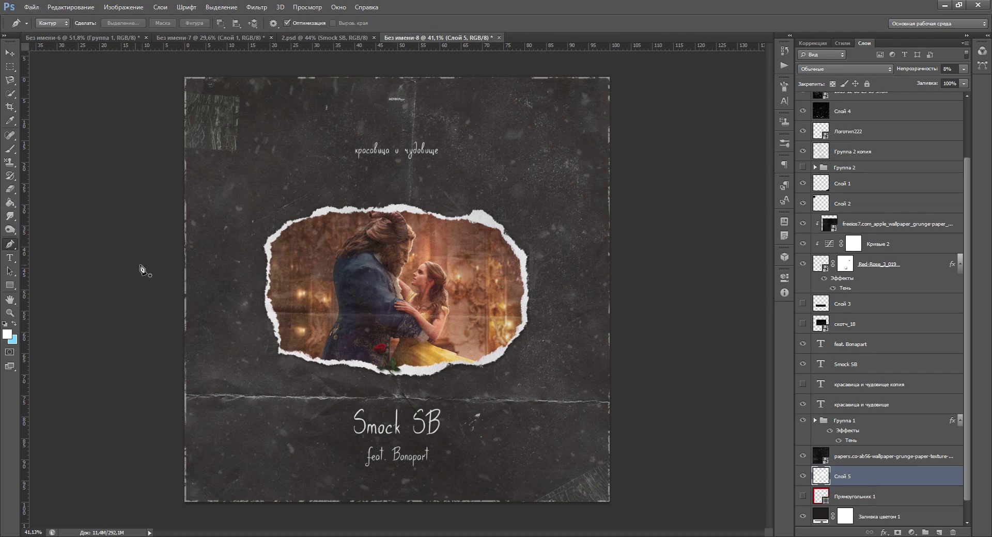
{"action": "left_click", "coordinate": [172, 371]}
{"action": "left_click_drag", "start_coordinate": [262, 355], "coordinate": [287, 312]}
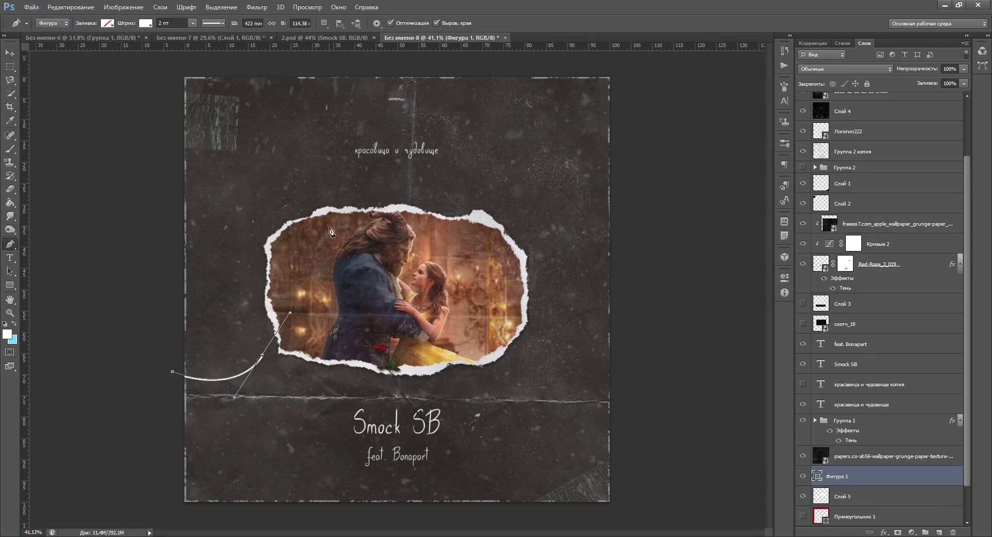
{"action": "left_click_drag", "start_coordinate": [308, 201], "coordinate": [317, 234]}
{"action": "left_click_drag", "start_coordinate": [323, 374], "coordinate": [340, 320]}
{"action": "left_click_drag", "start_coordinate": [374, 199], "coordinate": [375, 232]}
{"action": "left_click_drag", "start_coordinate": [390, 378], "coordinate": [407, 317]}
{"action": "left_click_drag", "start_coordinate": [436, 215], "coordinate": [444, 261]}
{"action": "left_click_drag", "start_coordinate": [509, 234], "coordinate": [515, 275]}
{"action": "left_click_drag", "start_coordinate": [523, 336], "coordinate": [531, 315]}
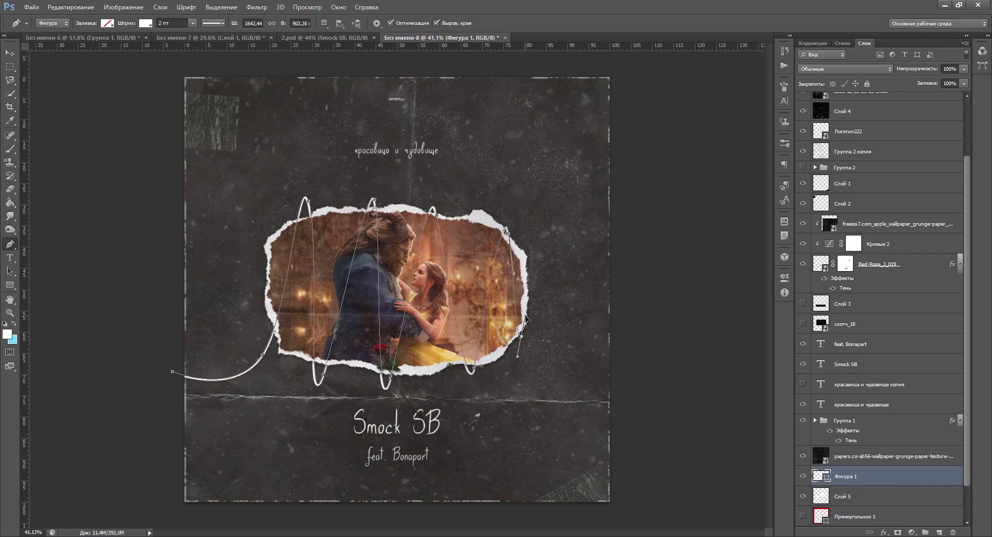
{"action": "left_click_drag", "start_coordinate": [613, 286], "coordinate": [657, 291]}
Move the Фигура 1 curve above Группа 1, make a rasterized copy of it and hide that copy.
{"action": "key", "text": "v"}
{"action": "left_click_drag", "start_coordinate": [842, 477], "coordinate": [841, 433]}
{"action": "left_click", "coordinate": [803, 445]}
{"action": "right_click", "coordinate": [841, 426]}
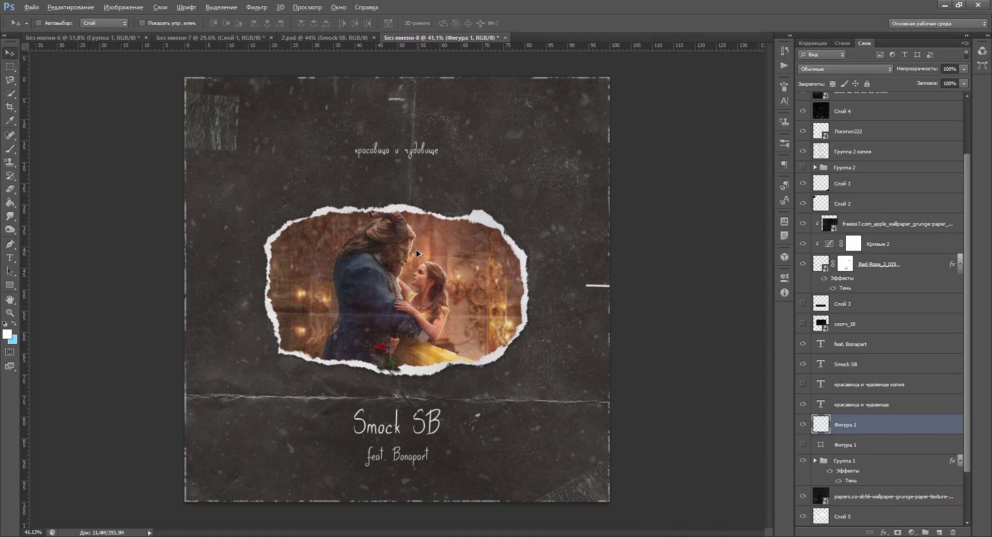
{"action": "scroll", "coordinate": [407, 262], "scroll_direction": "up", "scroll_amount": 3}
{"action": "left_click", "coordinate": [803, 425]}
{"action": "left_click", "coordinate": [803, 444]}
{"action": "left_click", "coordinate": [841, 446]}
{"action": "key", "text": "ctrl+j"}
{"action": "left_click", "coordinate": [803, 465]}
{"action": "left_click", "coordinate": [804, 464]}
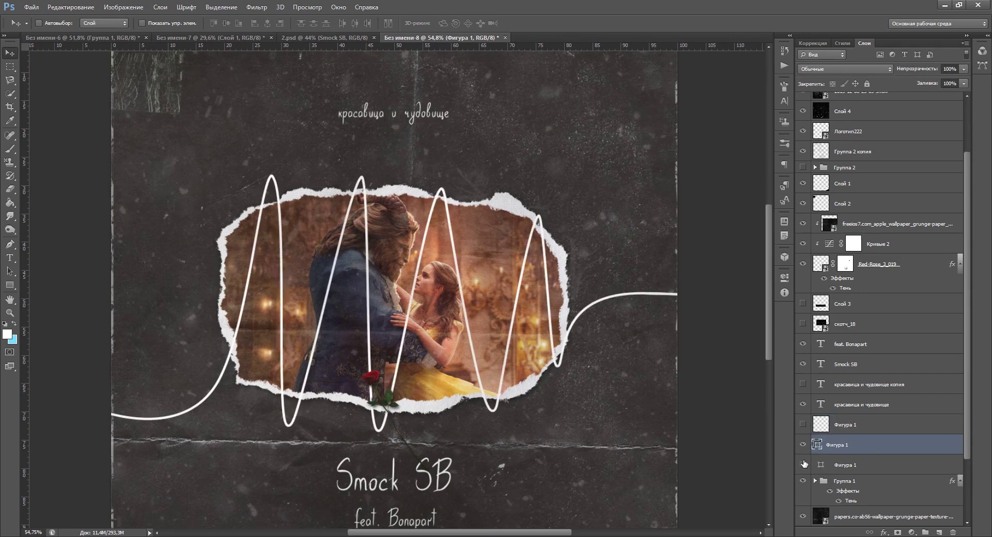
{"action": "left_click", "coordinate": [803, 464]}
{"action": "left_click", "coordinate": [804, 464]}
{"action": "left_click", "coordinate": [805, 464]}
{"action": "key", "text": "Delete"}
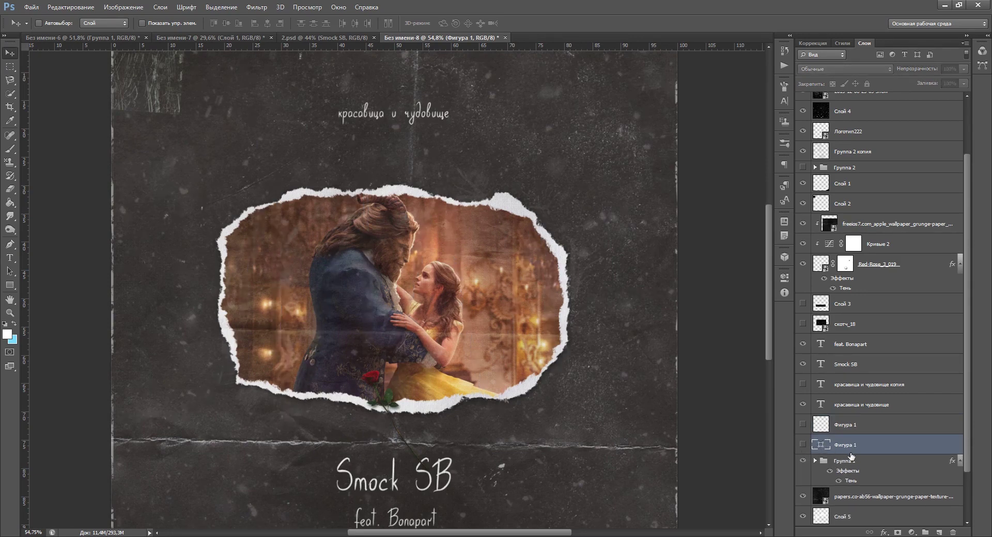
Show and rasterize the Фигура 1 curve, and lower its opacity to 59%.
{"action": "left_click", "coordinate": [804, 446]}
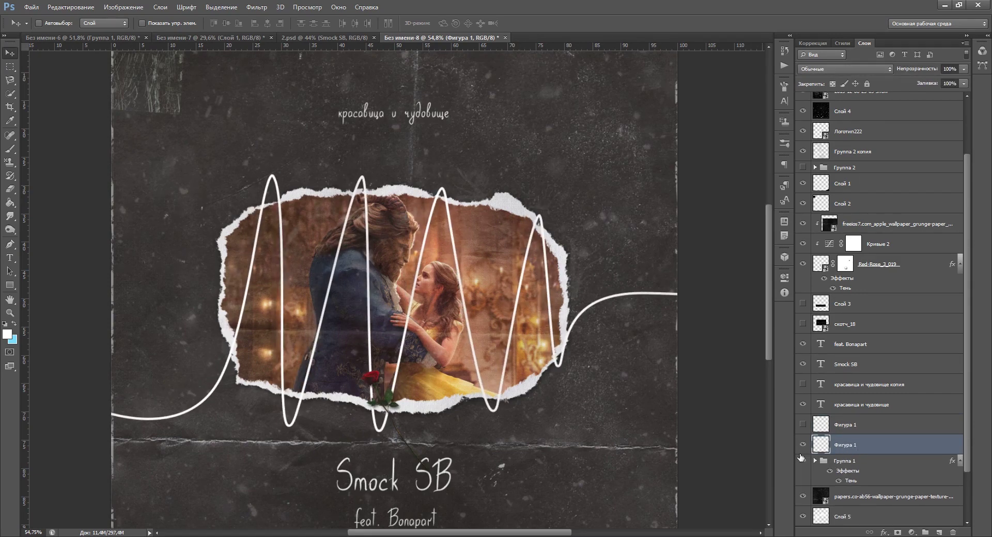
{"action": "scroll", "coordinate": [241, 351], "scroll_direction": "up", "scroll_amount": 5}
{"action": "key", "text": "e"}
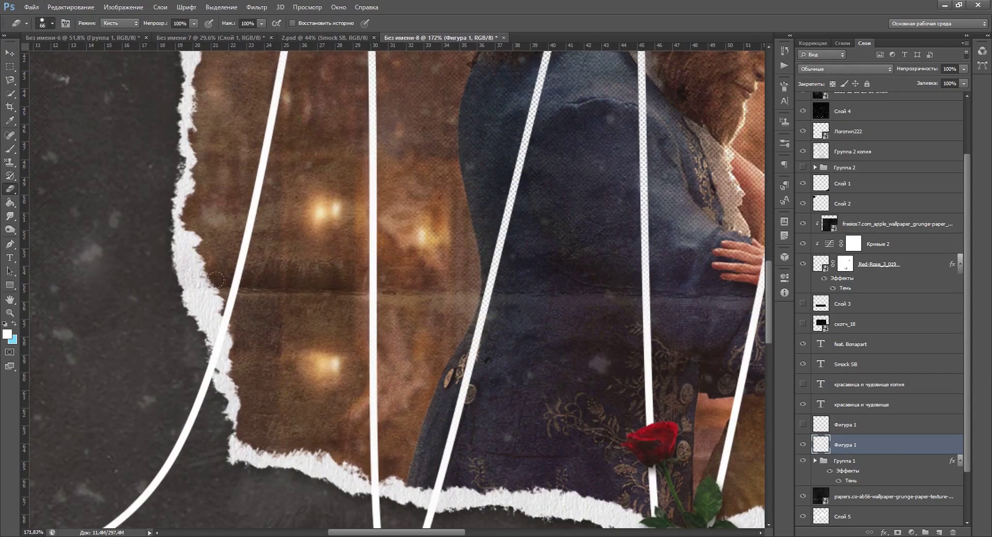
{"action": "scroll", "coordinate": [214, 369], "scroll_direction": "up", "scroll_amount": 8}
{"action": "left_click_drag", "start_coordinate": [213, 337], "coordinate": [212, 357]}
{"action": "key", "text": "ctrl+z"}
{"action": "left_click", "coordinate": [964, 69]}
{"action": "left_click_drag", "start_coordinate": [962, 81], "coordinate": [942, 82]}
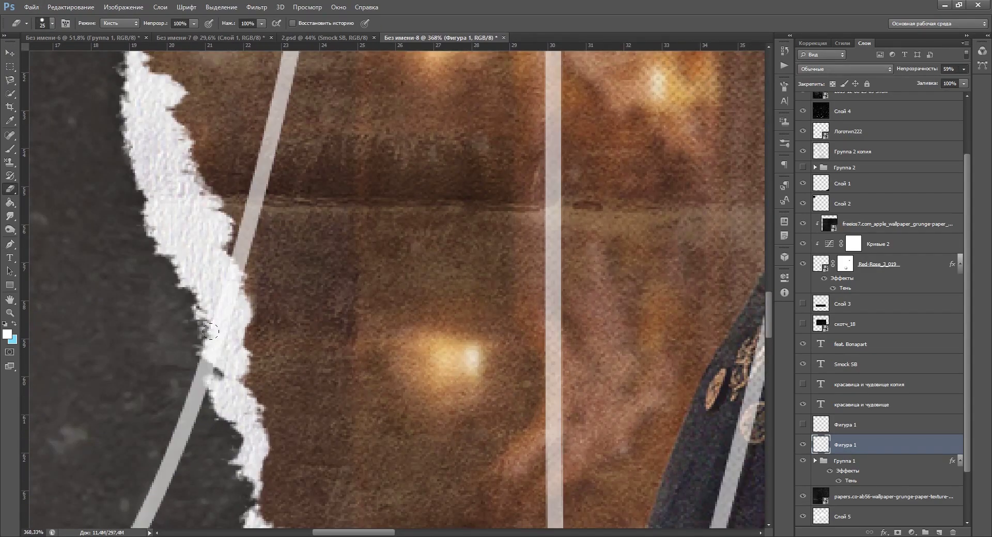
Erase the curve's first rising segment inside the photo, from the left torn edge up to the first loop above the upper edge.
{"action": "left_click_drag", "start_coordinate": [211, 357], "coordinate": [252, 219]}
{"action": "scroll", "coordinate": [330, 282], "scroll_direction": "down", "scroll_amount": 5}
{"action": "left_click_drag", "start_coordinate": [357, 83], "coordinate": [305, 426]}
{"action": "left_click_drag", "start_coordinate": [272, 398], "coordinate": [319, 147]}
{"action": "left_click_drag", "start_coordinate": [351, 209], "coordinate": [328, 334]}
{"action": "left_click_drag", "start_coordinate": [297, 268], "coordinate": [311, 201]}
{"action": "left_click_drag", "start_coordinate": [333, 202], "coordinate": [310, 231]}
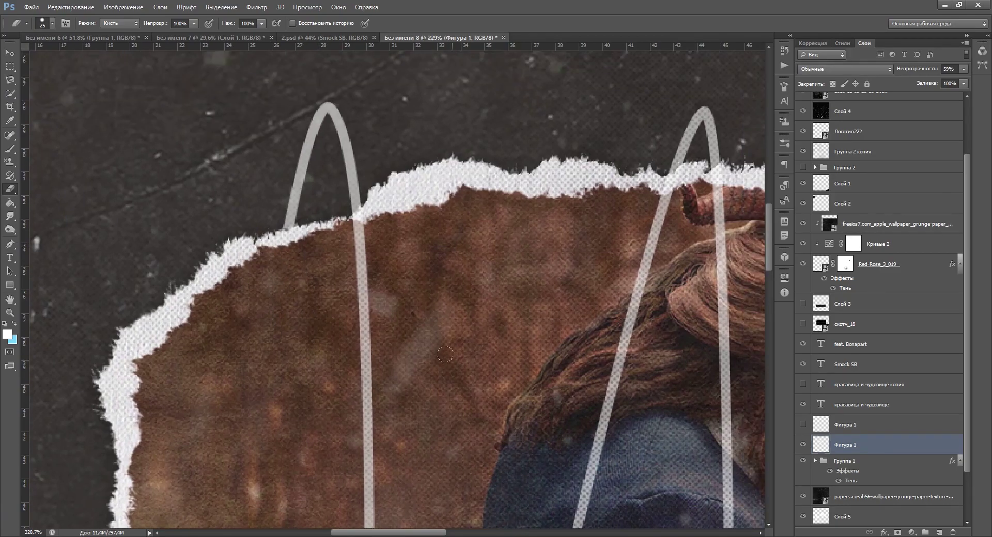
Erase the curve's second rising segment across the Beast's blue coat and hair so it passes behind the photo.
{"action": "scroll", "coordinate": [310, 227], "scroll_direction": "down", "scroll_amount": 8}
{"action": "scroll", "coordinate": [304, 314], "scroll_direction": "up", "scroll_amount": 10}
{"action": "scroll", "coordinate": [304, 314], "scroll_direction": "up", "scroll_amount": 4}
{"action": "left_click_drag", "start_coordinate": [322, 344], "coordinate": [391, 65]}
{"action": "left_click_drag", "start_coordinate": [387, 118], "coordinate": [339, 288]}
{"action": "left_click_drag", "start_coordinate": [308, 460], "coordinate": [395, 103]}
{"action": "left_click_drag", "start_coordinate": [414, 93], "coordinate": [352, 277]}
{"action": "left_click_drag", "start_coordinate": [260, 486], "coordinate": [367, 72]}
{"action": "left_click_drag", "start_coordinate": [392, 89], "coordinate": [315, 363]}
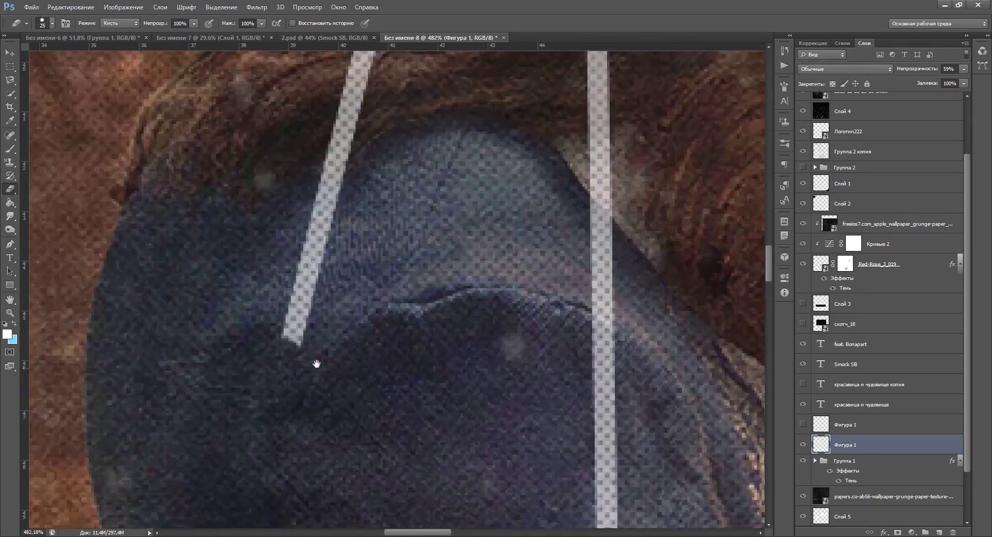
{"action": "left_click_drag", "start_coordinate": [263, 485], "coordinate": [367, 64]}
{"action": "left_click_drag", "start_coordinate": [380, 169], "coordinate": [315, 424]}
{"action": "left_click_drag", "start_coordinate": [279, 403], "coordinate": [351, 69]}
{"action": "left_click_drag", "start_coordinate": [362, 82], "coordinate": [325, 232]}
Erase the curve's third rising segment across the photo, up to the torn upper edge beside the Beast's horn.
{"action": "scroll", "coordinate": [361, 155], "scroll_direction": "down", "scroll_amount": 10}
{"action": "scroll", "coordinate": [388, 413], "scroll_direction": "up", "scroll_amount": 10}
{"action": "left_click_drag", "start_coordinate": [379, 441], "coordinate": [450, 65]}
{"action": "left_click_drag", "start_coordinate": [455, 67], "coordinate": [367, 419]}
{"action": "left_click_drag", "start_coordinate": [387, 210], "coordinate": [384, 330]}
{"action": "left_click_drag", "start_coordinate": [444, 93], "coordinate": [380, 351]}
{"action": "left_click_drag", "start_coordinate": [395, 226], "coordinate": [379, 290]}
{"action": "left_click_drag", "start_coordinate": [439, 104], "coordinate": [379, 403]}
{"action": "left_click_drag", "start_coordinate": [395, 227], "coordinate": [364, 325]}
{"action": "left_click_drag", "start_coordinate": [454, 124], "coordinate": [346, 433]}
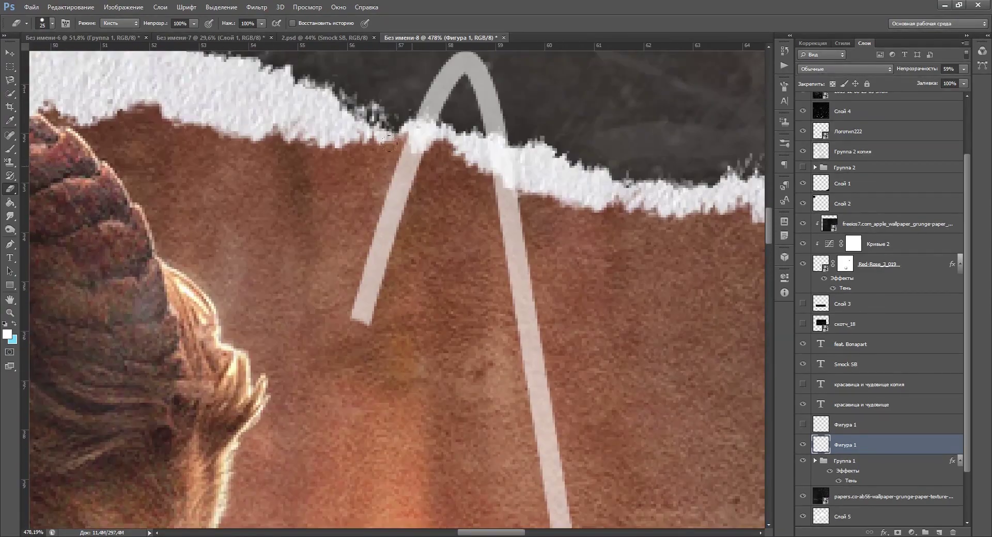
{"action": "left_click_drag", "start_coordinate": [411, 147], "coordinate": [361, 317]}
Erase the curve's fourth rising segment across the photo's right part, from the lower torn edge to the upper one.
{"action": "scroll", "coordinate": [494, 379], "scroll_direction": "down", "scroll_amount": 10}
{"action": "scroll", "coordinate": [558, 501], "scroll_direction": "up", "scroll_amount": 10}
{"action": "left_click_drag", "start_coordinate": [517, 439], "coordinate": [511, 103]}
{"action": "left_click_drag", "start_coordinate": [449, 359], "coordinate": [476, 302]}
{"action": "left_click_drag", "start_coordinate": [524, 73], "coordinate": [460, 401]}
{"action": "left_click_drag", "start_coordinate": [462, 397], "coordinate": [524, 62]}
{"action": "left_click_drag", "start_coordinate": [506, 133], "coordinate": [390, 465]}
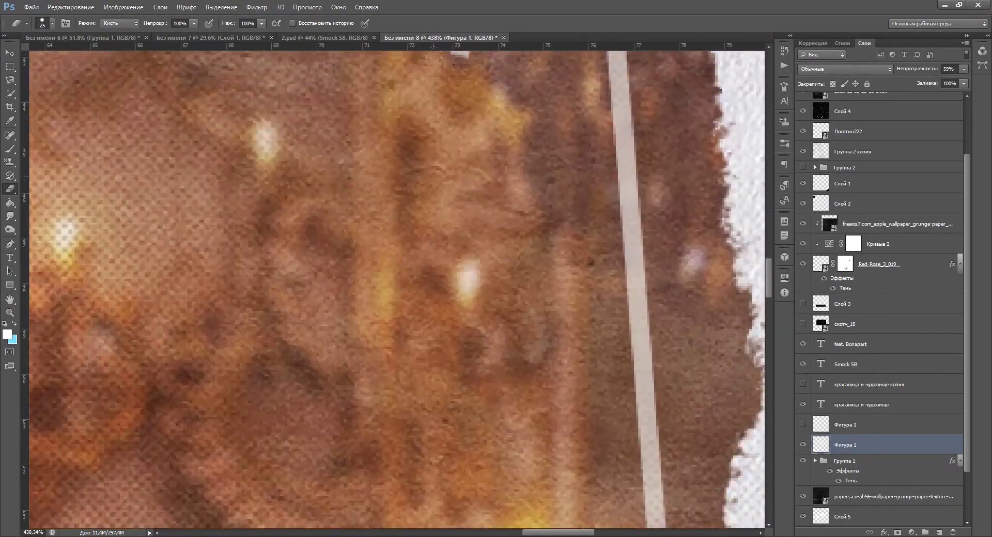
{"action": "left_click_drag", "start_coordinate": [467, 75], "coordinate": [385, 445]}
{"action": "left_click_drag", "start_coordinate": [385, 444], "coordinate": [436, 212]}
{"action": "left_click_drag", "start_coordinate": [451, 142], "coordinate": [465, 108]}
Erase the part of the curve crossing the photo's right torn edge, keeping the last loop and the tail over the dark background.
{"action": "mouse_move", "coordinate": [465, 387]}
{"action": "left_mouse_down"}
{"action": "mouse_move", "coordinate": [412, 246]}
{"action": "mouse_move", "coordinate": [382, 77]}
{"action": "left_mouse_up"}
{"action": "left_click_drag", "start_coordinate": [480, 413], "coordinate": [414, 119]}
{"action": "left_click_drag", "start_coordinate": [481, 413], "coordinate": [414, 119]}
{"action": "left_click_drag", "start_coordinate": [465, 253], "coordinate": [496, 134]}
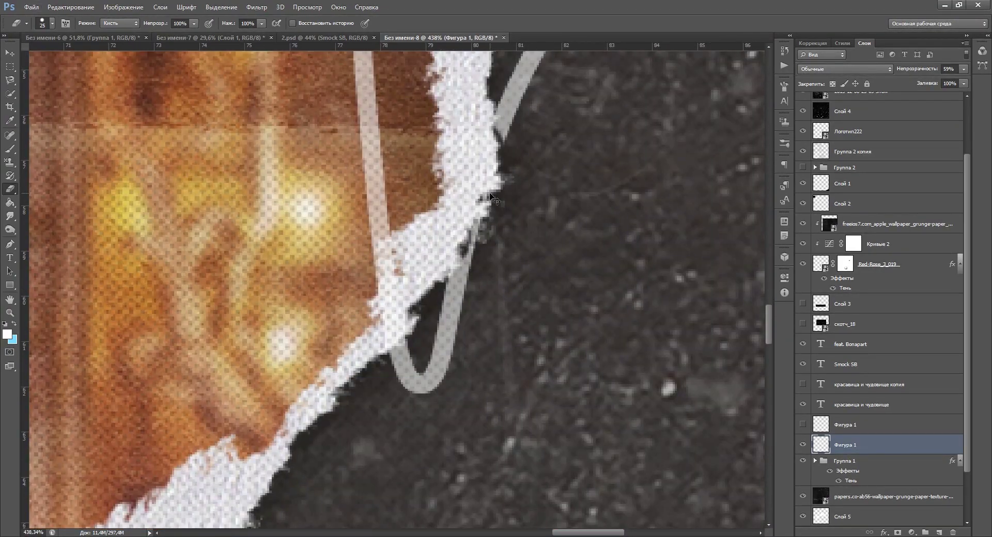
{"action": "scroll", "coordinate": [468, 278], "scroll_direction": "down", "scroll_amount": 5}
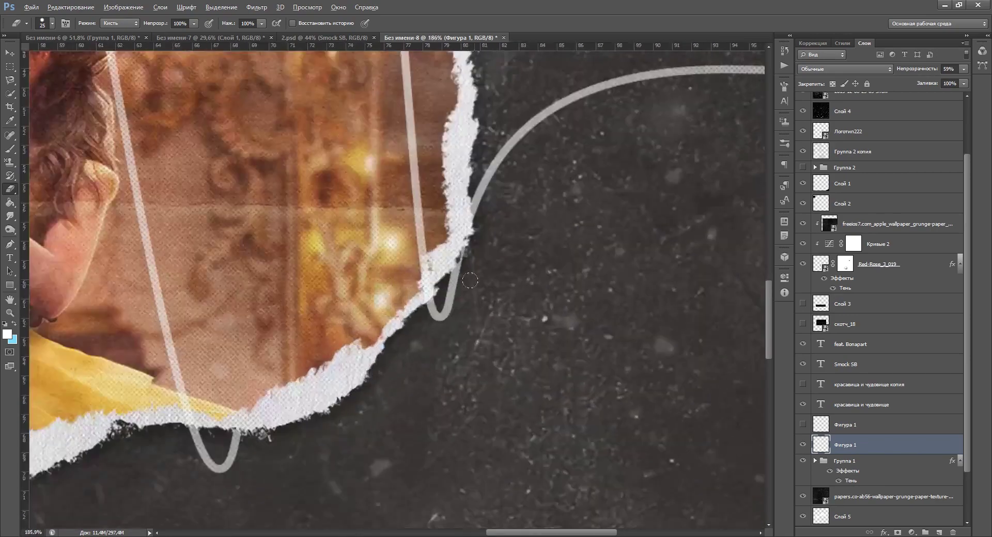